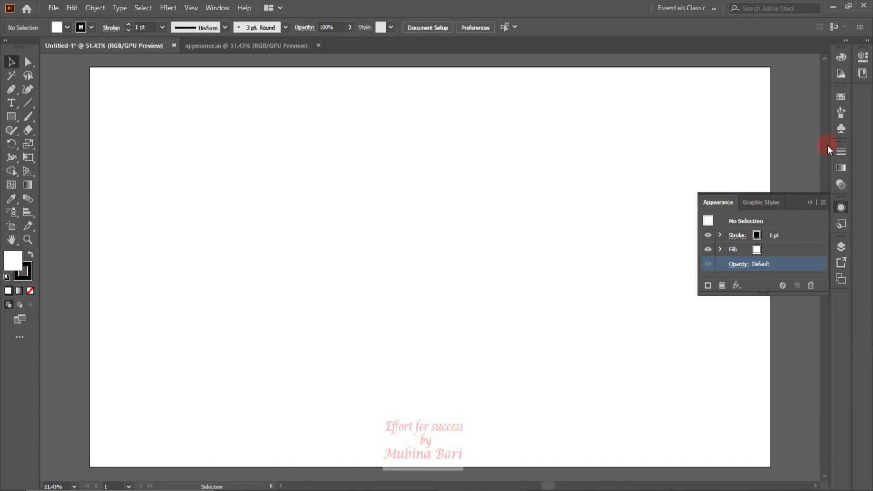
Expand the collapsed panel dock to show Properties, and check that Properties is enabled in the list of available panels
left_click(868, 43)
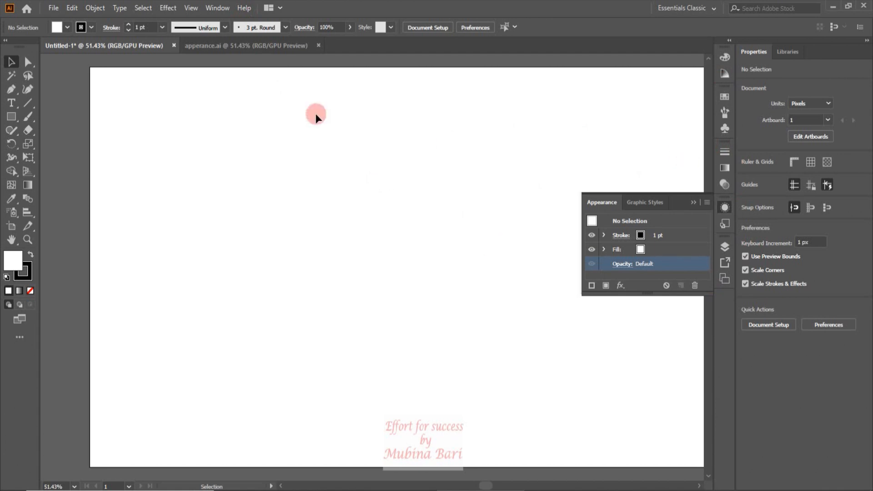
left_click(212, 8)
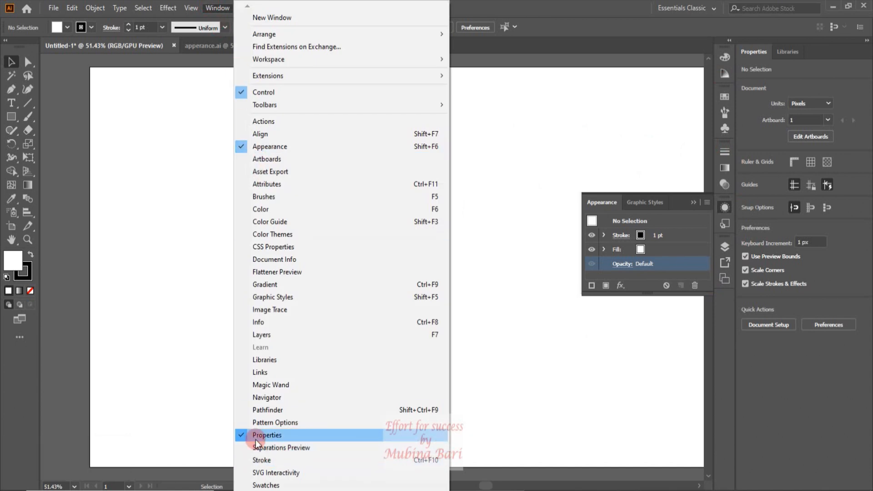
left_click(522, 123)
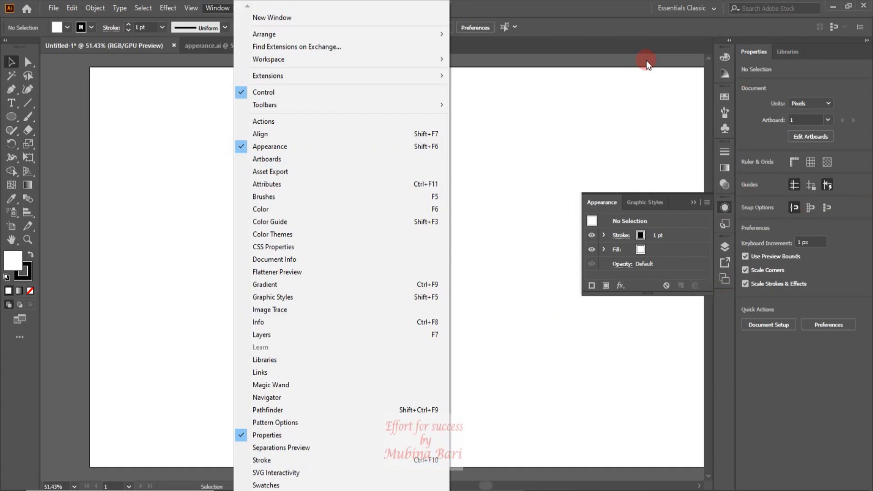
Undock Graphic Styles and Appearance, stack Appearance beneath Graphic Styles as one floating group, and adjust the group's height and position
left_click(646, 60)
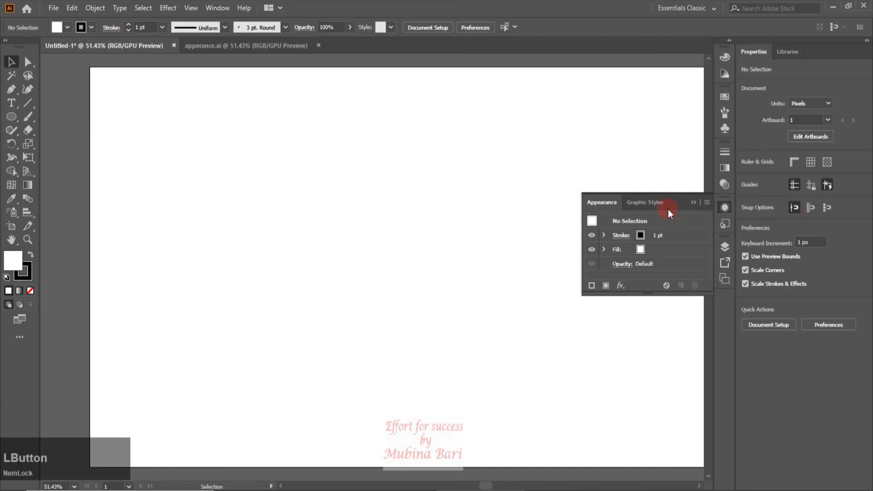
left_click_drag(651, 203, 584, 90)
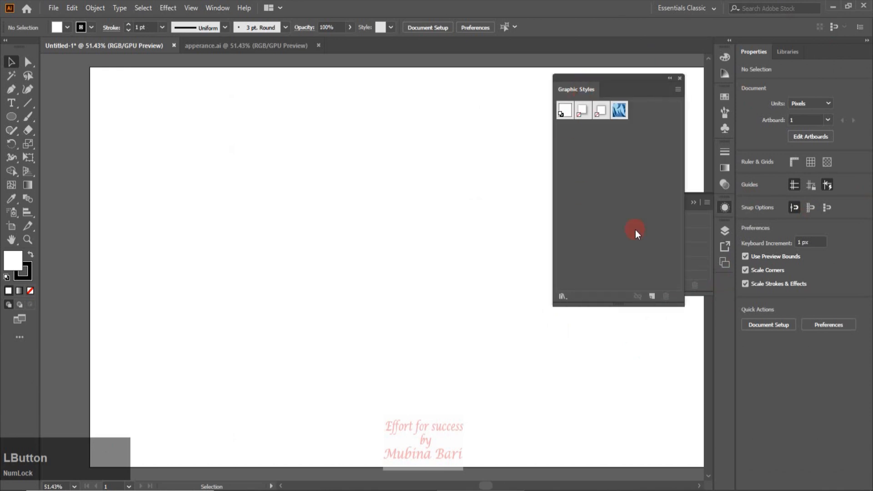
left_click_drag(624, 300, 506, 214)
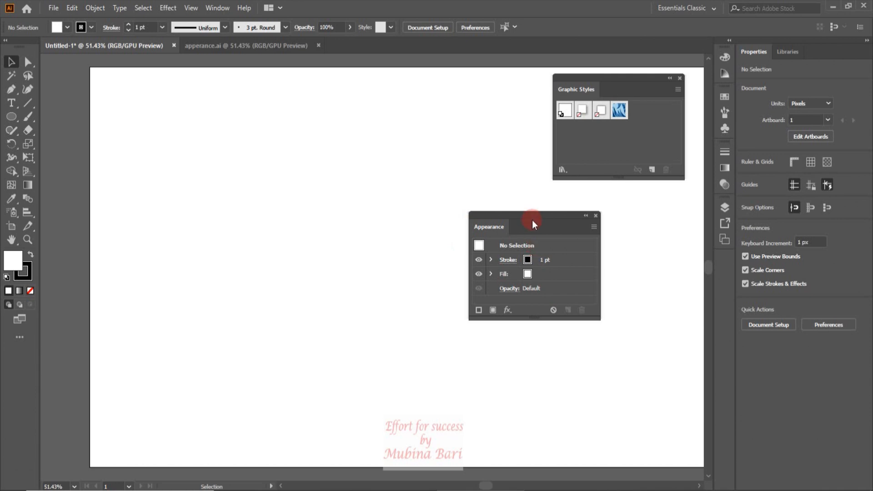
left_click_drag(530, 213, 617, 179)
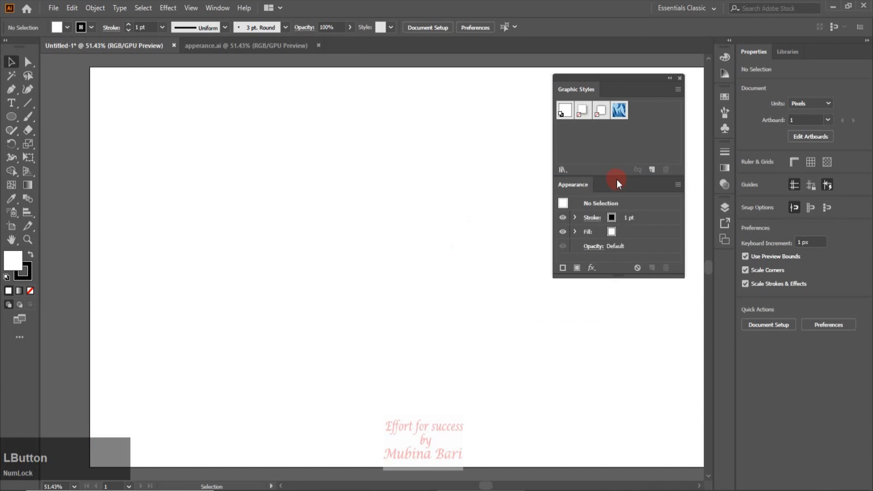
left_click_drag(621, 76, 635, 72)
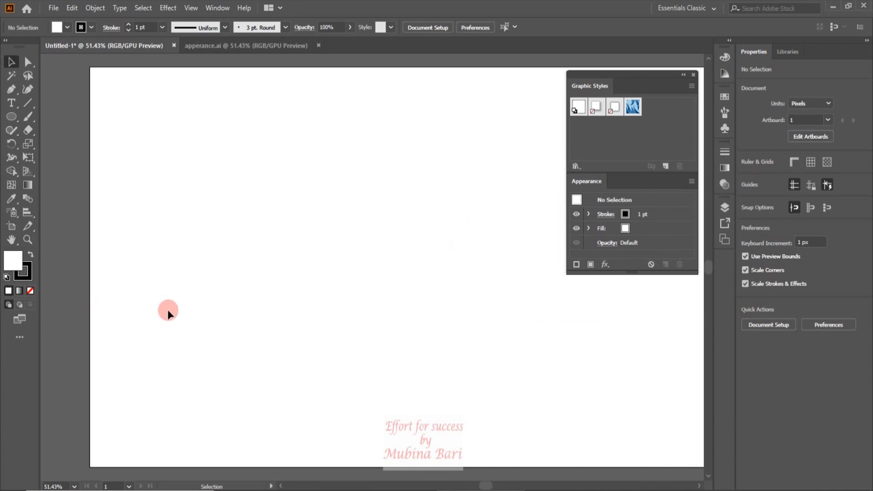
left_click_drag(632, 272, 632, 303)
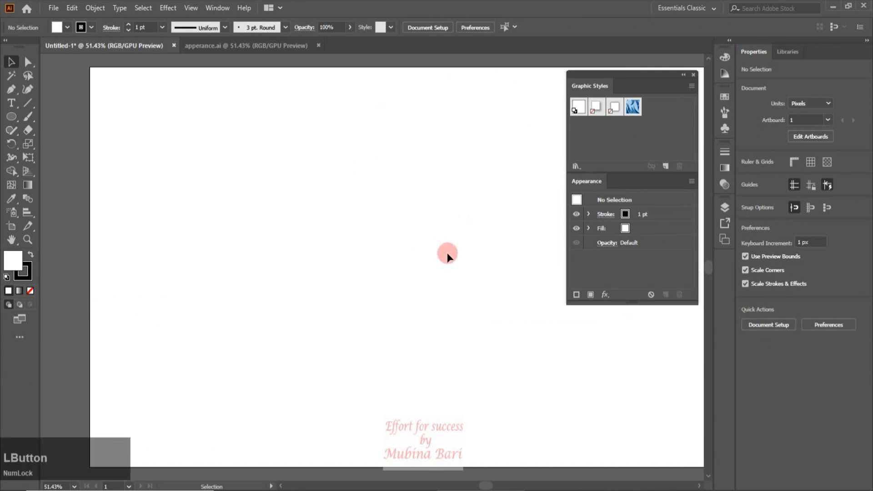
Look through the available document units and close the list without choosing another unit
left_click(624, 240)
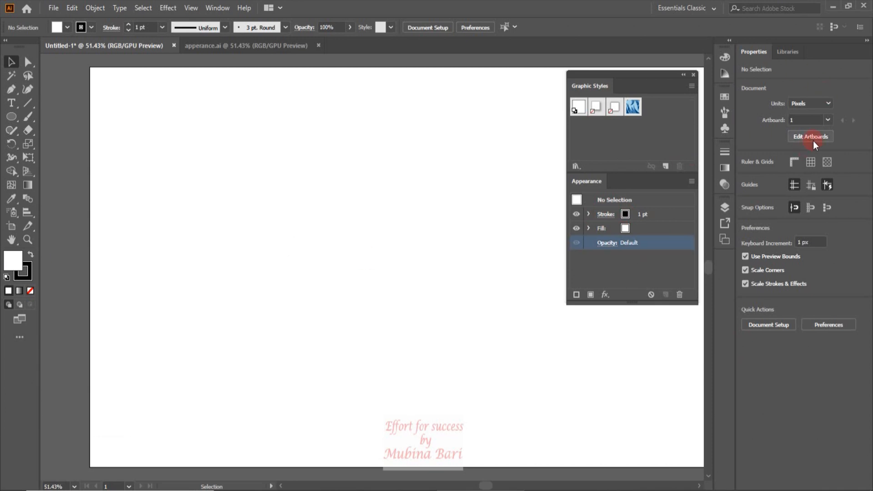
left_click(829, 104)
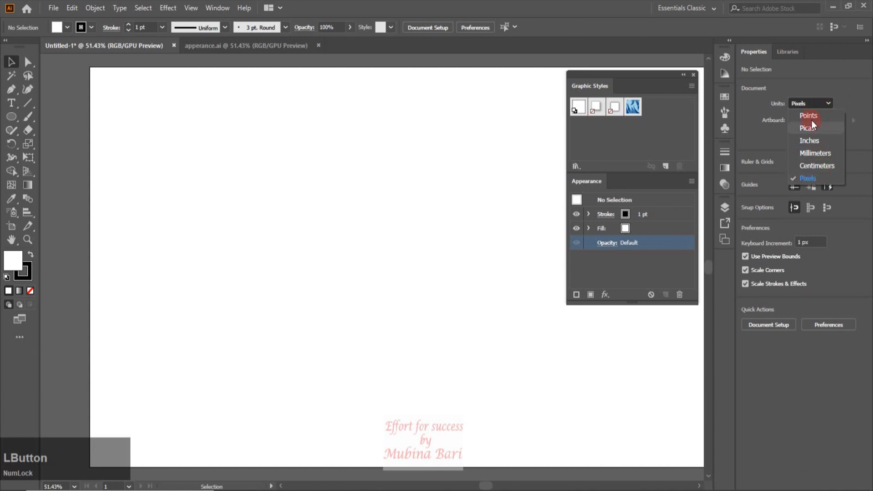
left_click(804, 84)
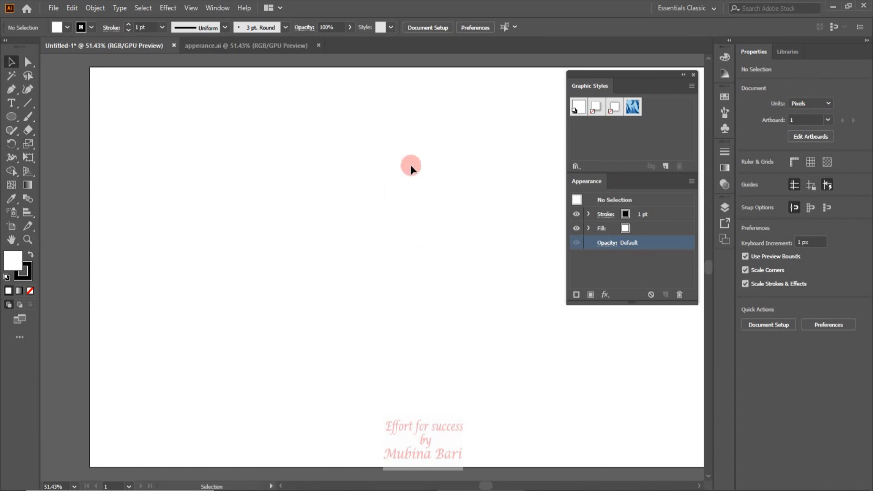
Enter artboard editing to view the settings of Artboard 1, and return to the normal selection mode
left_click(791, 120)
left_click(814, 135)
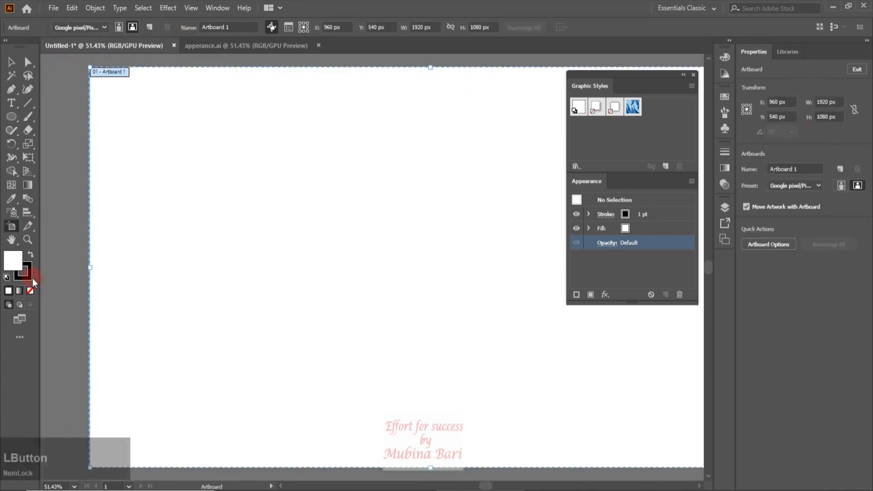
left_click(431, 265)
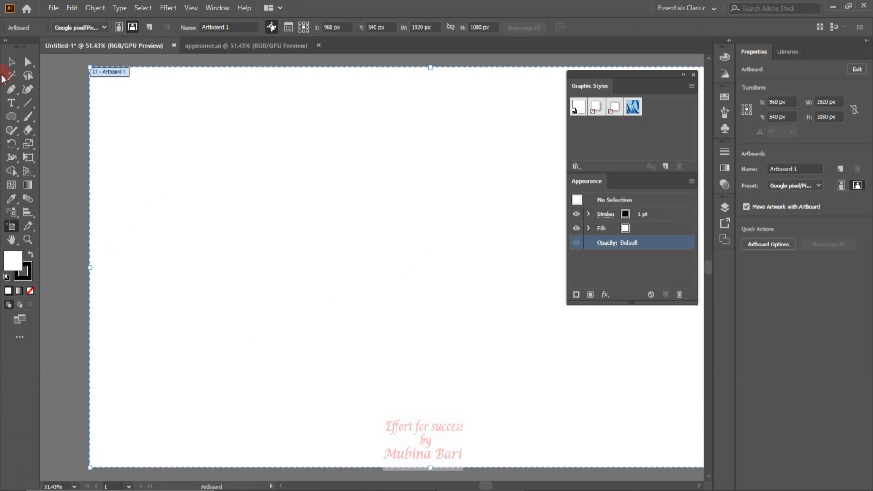
left_click(10, 62)
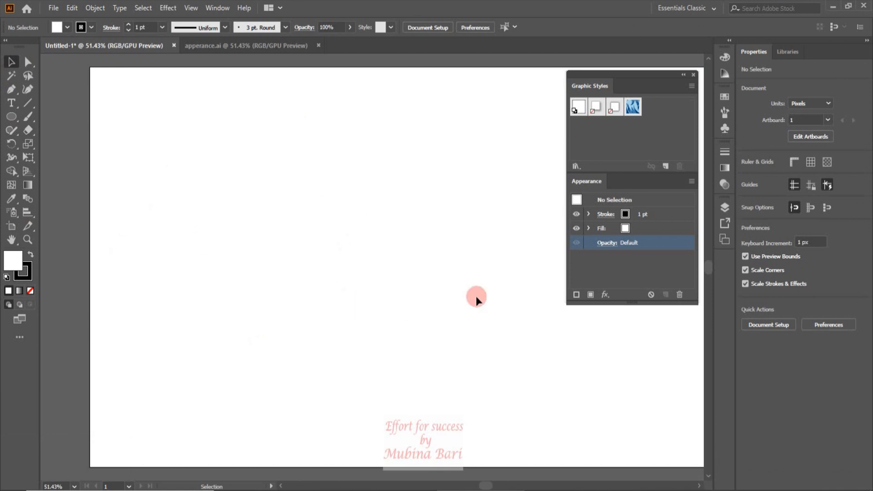
Turn on the rulers, the grid and the transparency grid one by one, and turn all three off again
left_click(794, 163)
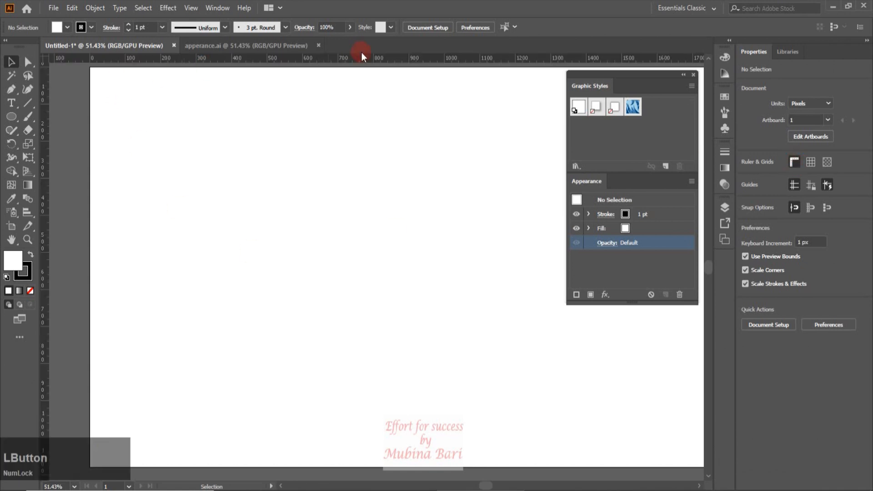
left_click(810, 162)
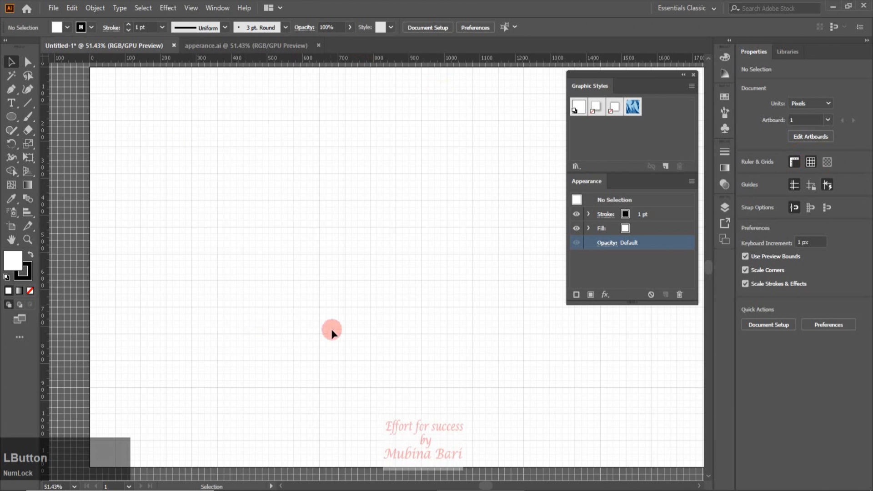
left_click(827, 163)
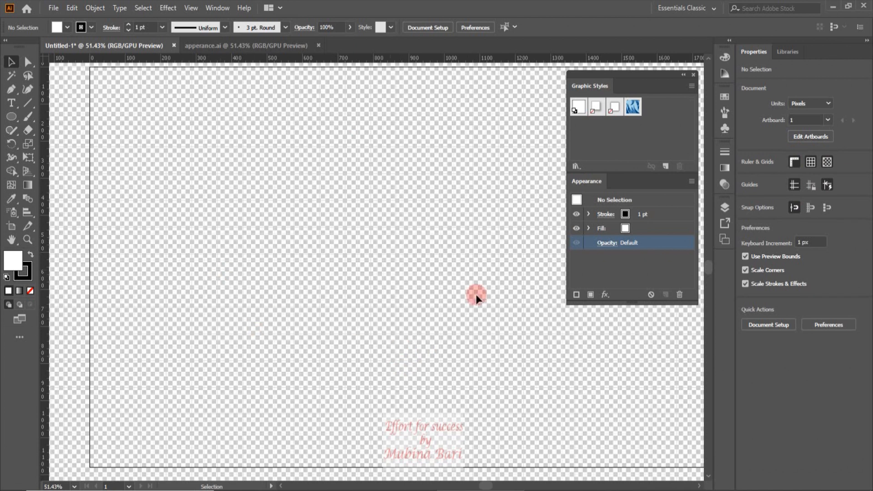
left_click(827, 163)
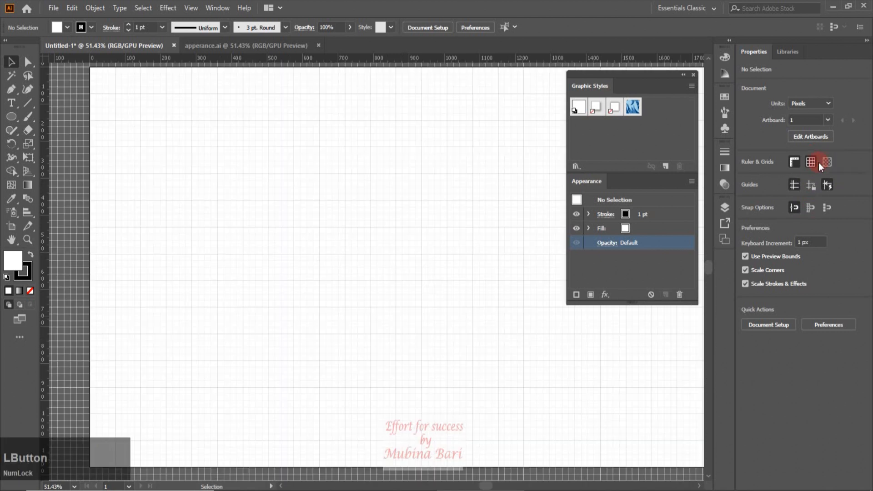
left_click(811, 162)
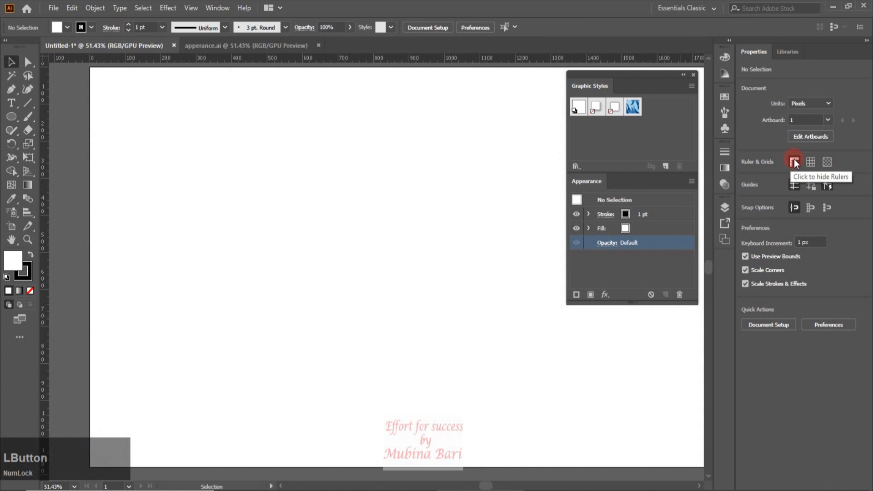
left_click(794, 163)
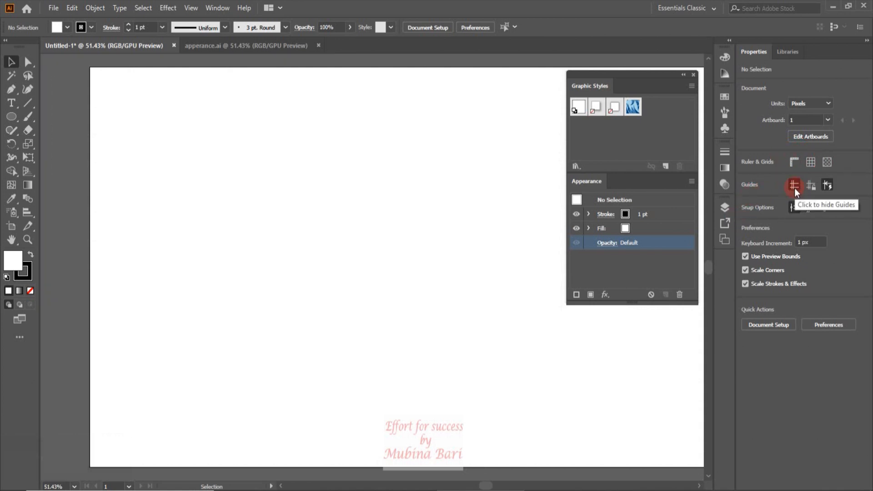
Show the rulers and place a horizontal guide across the upper artboard and a vertical guide at about X 546 px
left_click(795, 160)
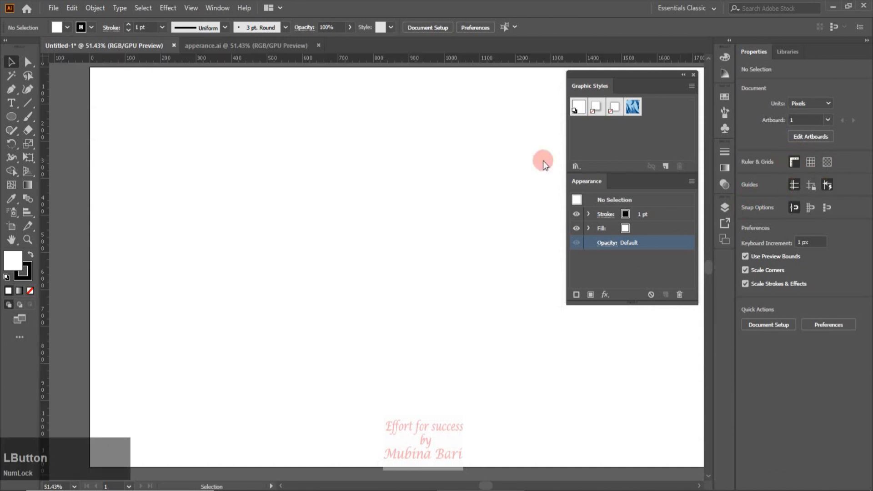
left_click_drag(411, 59, 418, 193)
left_click_drag(48, 223, 283, 214)
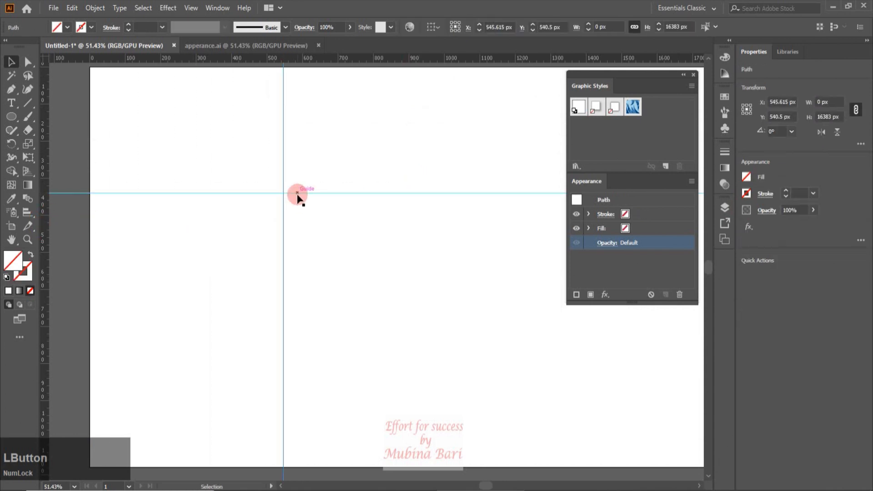
left_click(235, 249)
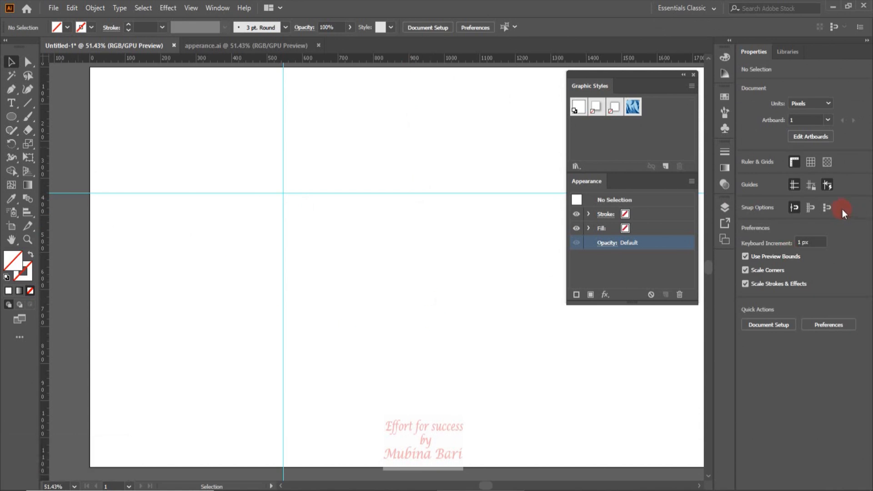
Hide the guides and show them again
left_click(795, 187)
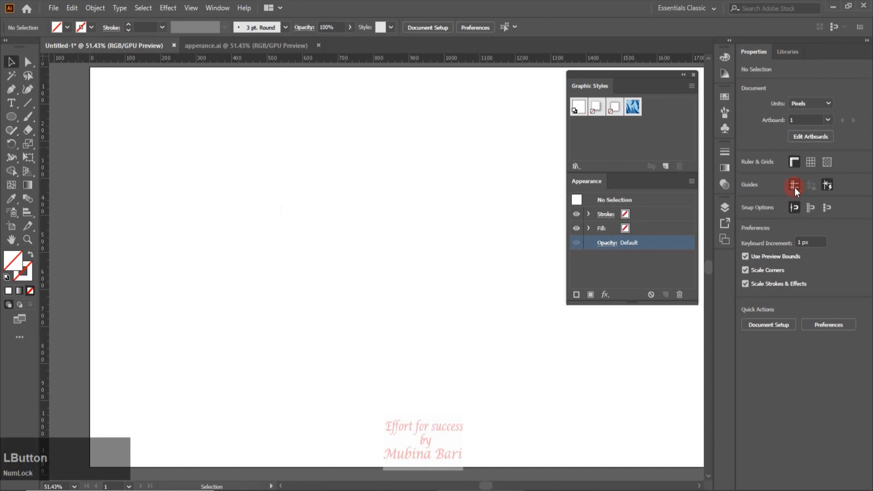
left_click(795, 188)
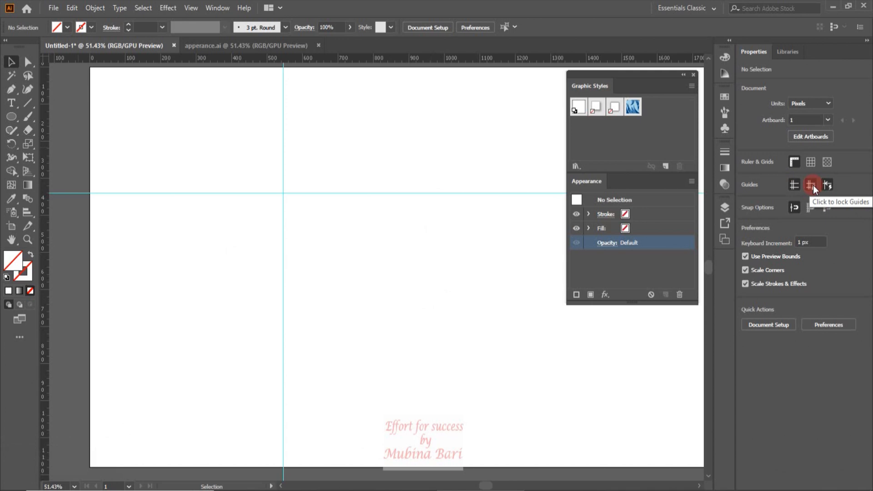
Toggle the guide lock while testing guide movement, shifting the horizontal guide slightly to about Y 342 px
left_click(813, 185)
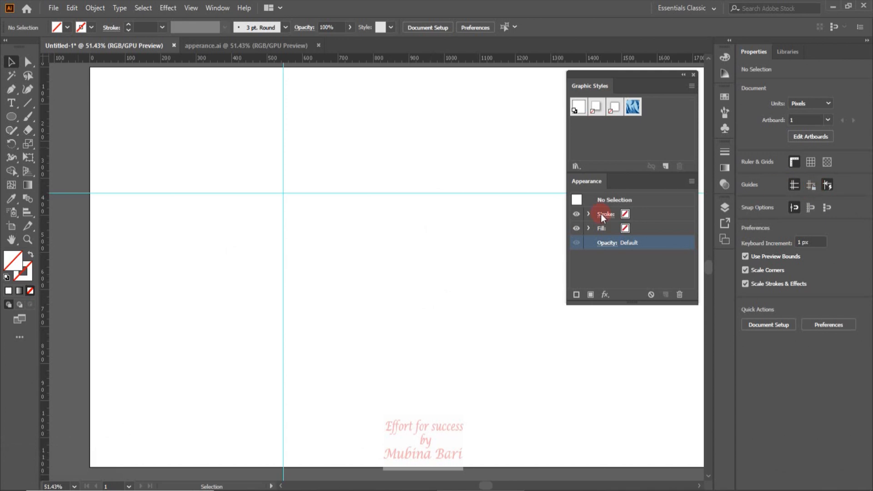
mouse_move(404, 195)
left_mouse_down()
mouse_move(416, 232)
mouse_move(422, 193)
left_mouse_up()
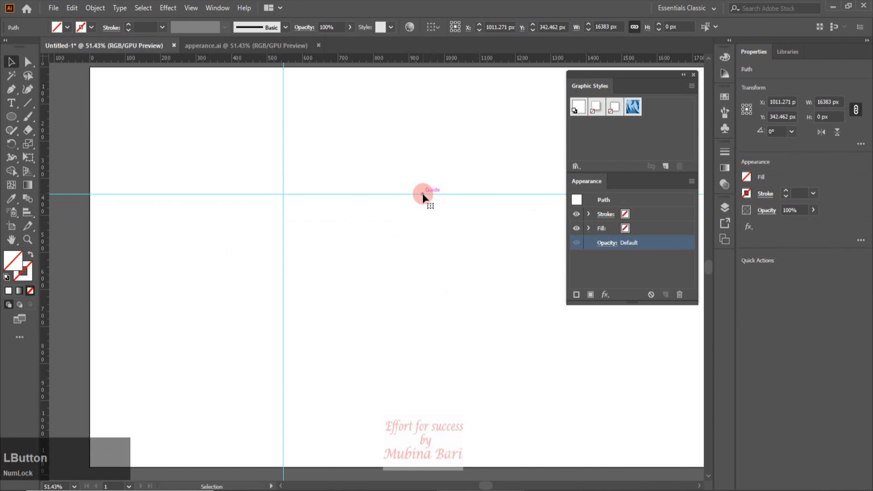
left_click(775, 227)
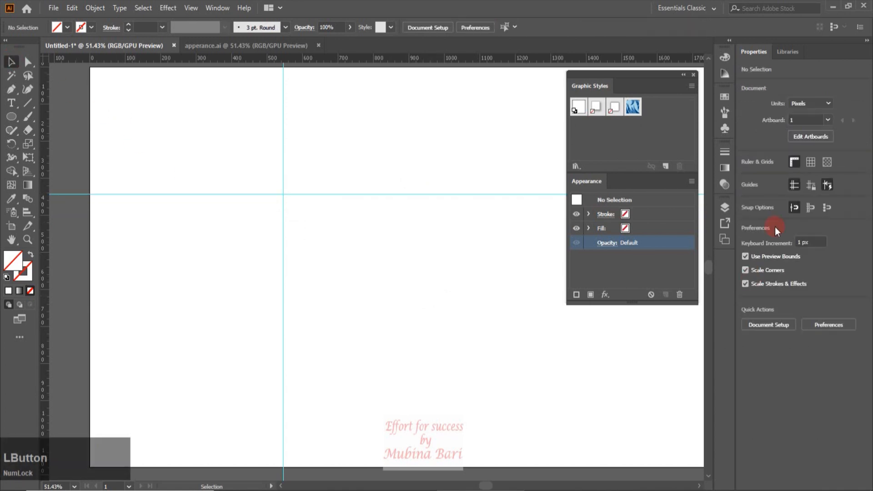
left_click(811, 187)
mouse_move(427, 195)
left_mouse_down()
mouse_move(435, 240)
mouse_move(436, 202)
left_mouse_up()
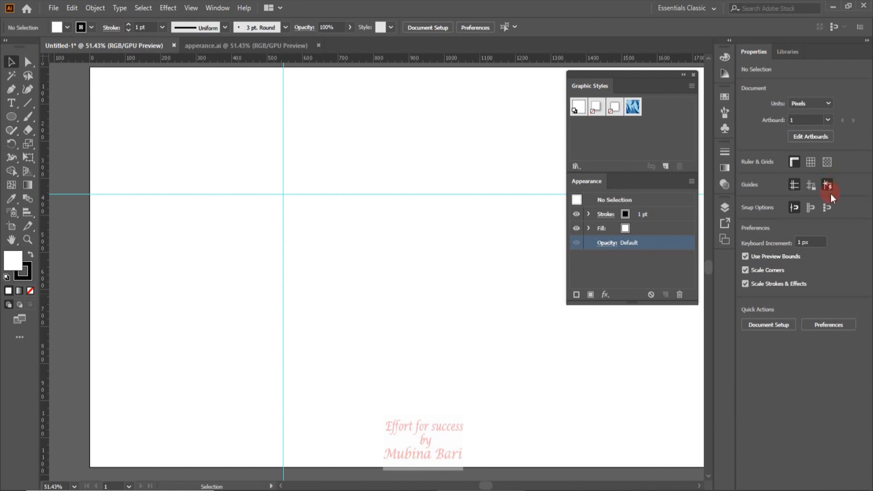
Turn off smart guides and draw an ellipse about 154 by 171 px near the artboard's centre, leaving it deselected
left_click(828, 185)
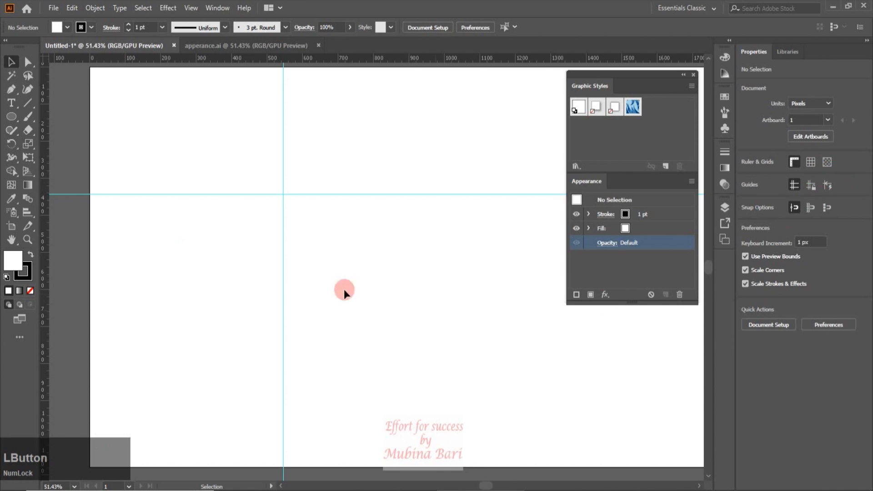
left_click(11, 116)
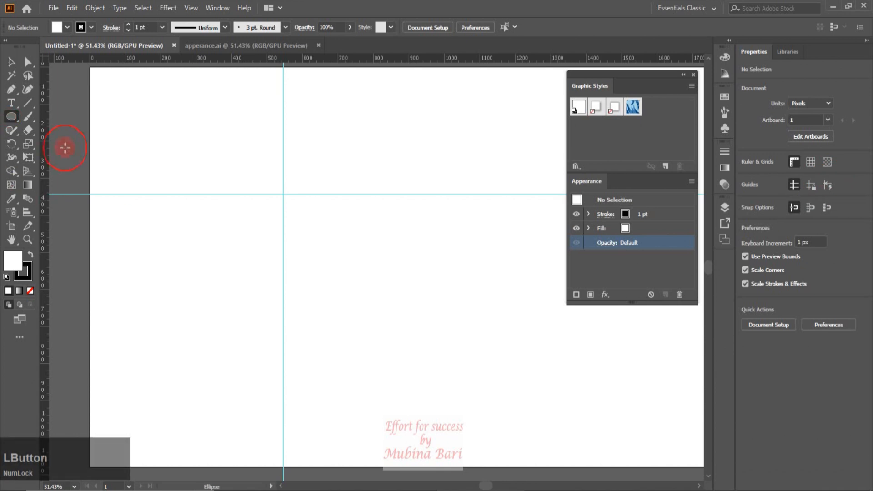
left_click_drag(373, 236, 429, 298)
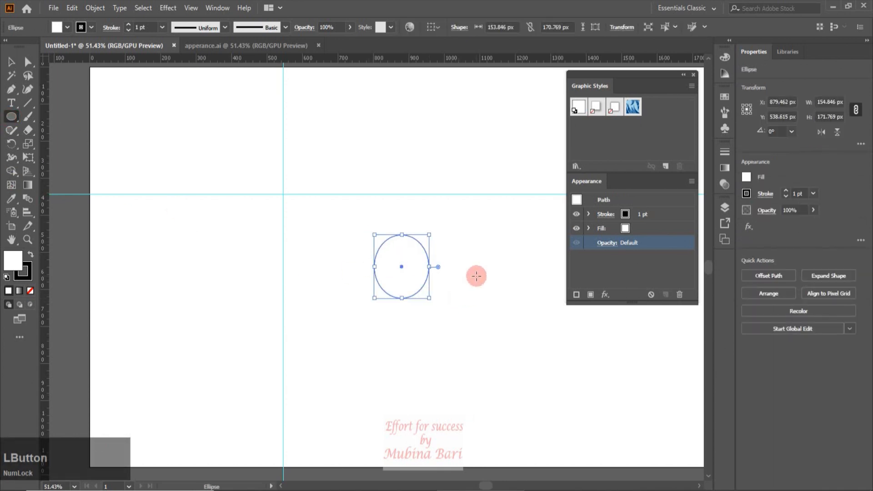
left_click(11, 61)
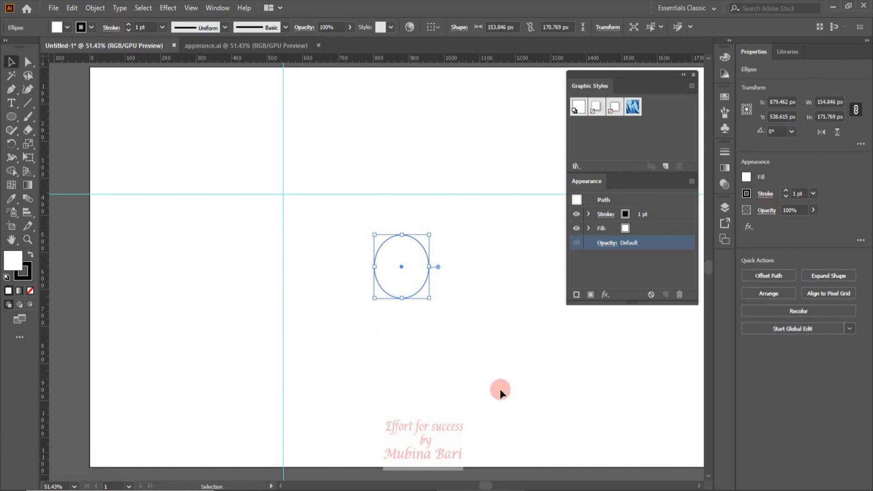
left_click(384, 383)
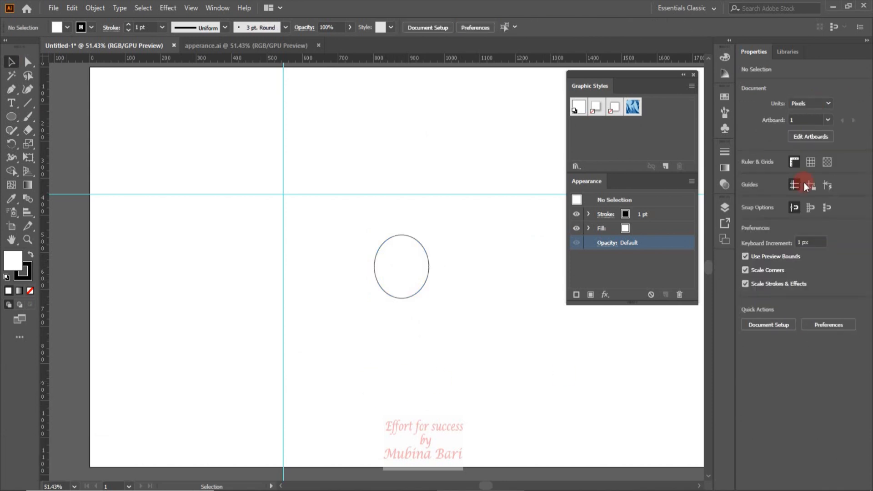
Turn smart guides back on and test them by selecting and deselecting the ellipse
left_click(829, 185)
left_click(421, 290)
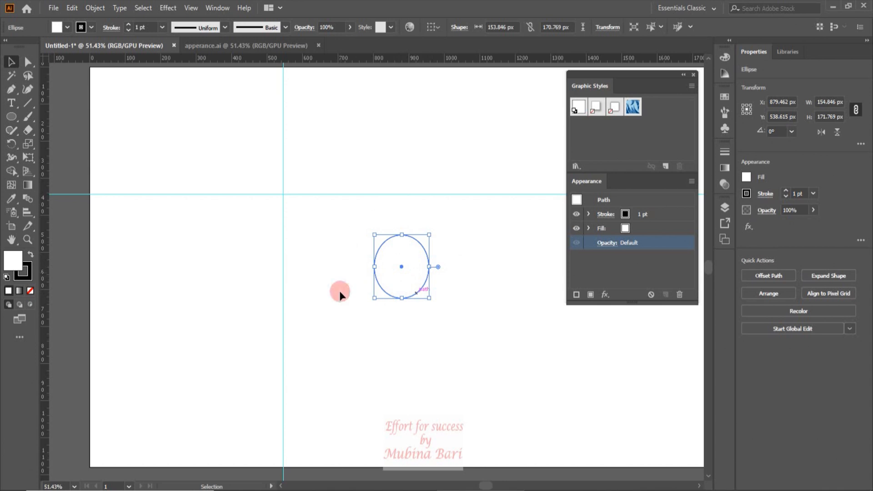
left_click(398, 355)
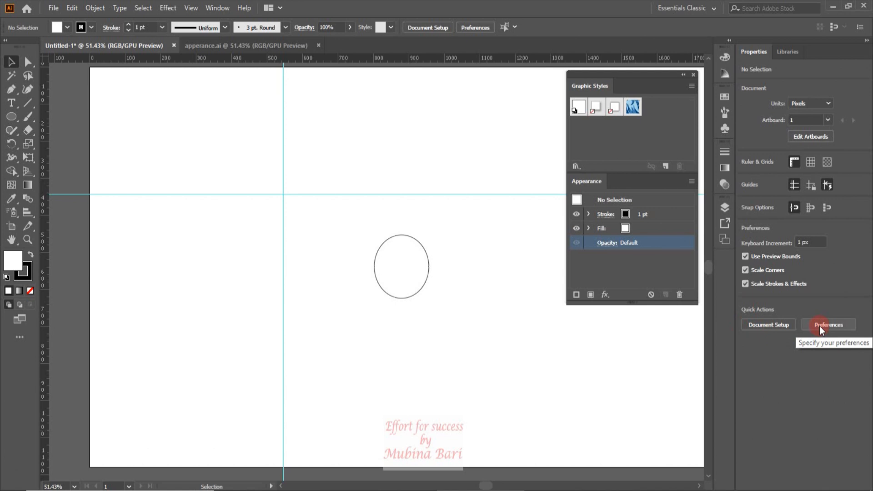
Look through the available Preferences categories and find where the Document Setup command is located
left_click(71, 8)
mouse_move(108, 372)
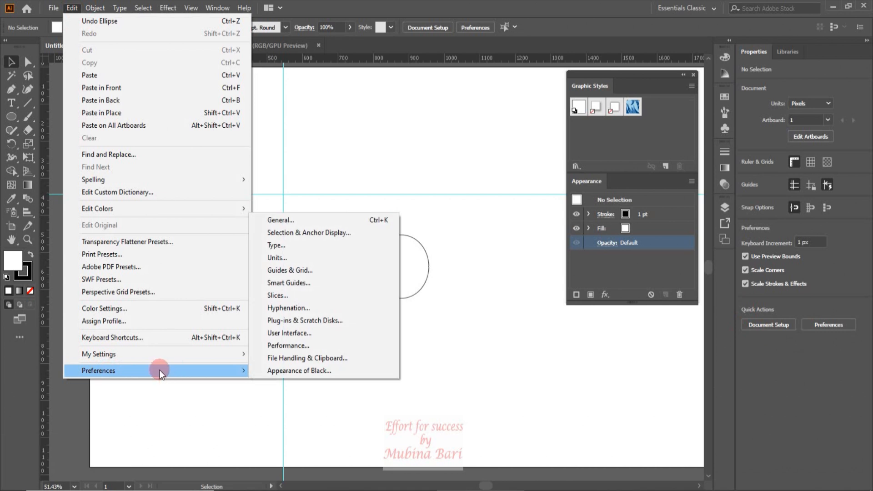
left_click(163, 392)
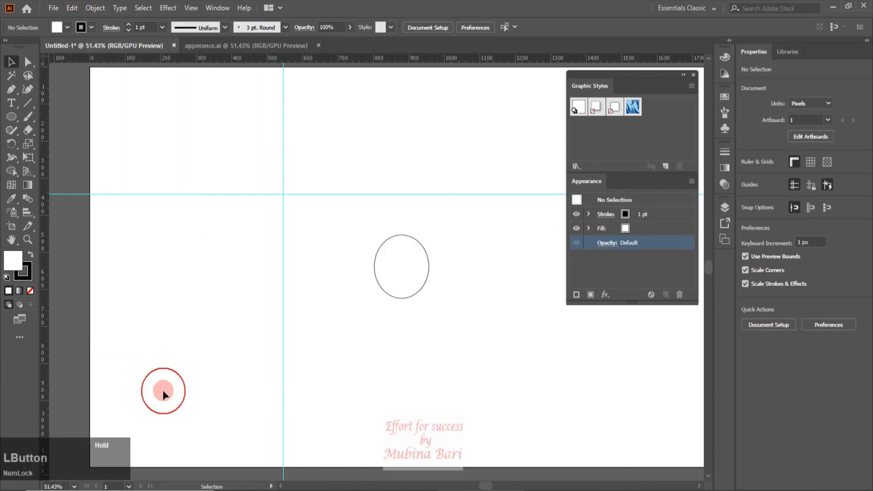
left_click(54, 9)
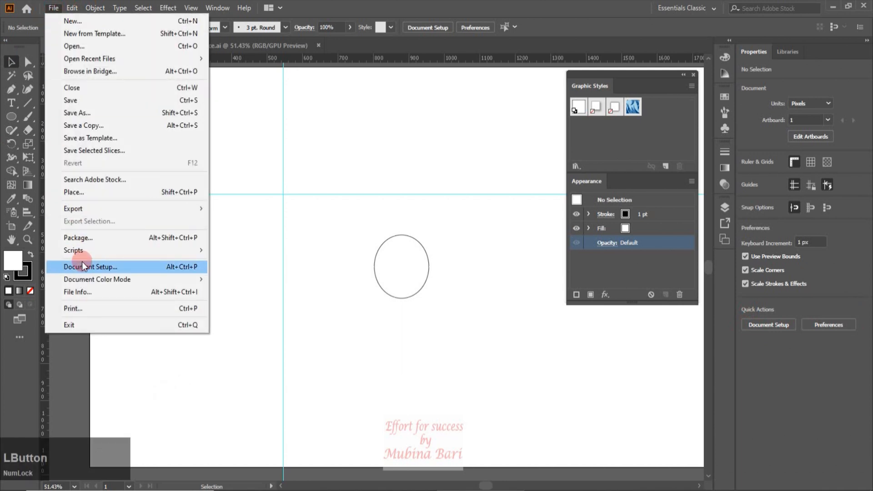
left_click(180, 349)
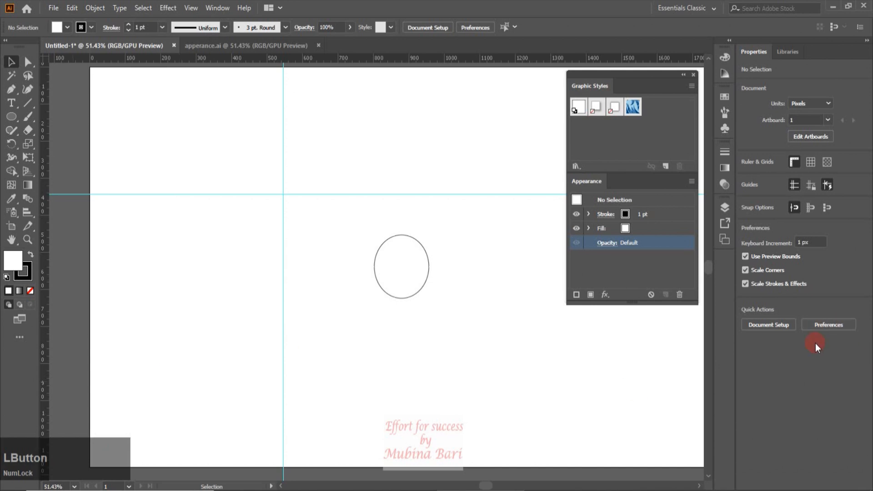
Select the ellipse and review its rotation presets and the commands available for objects
left_click_drag(404, 301, 406, 298)
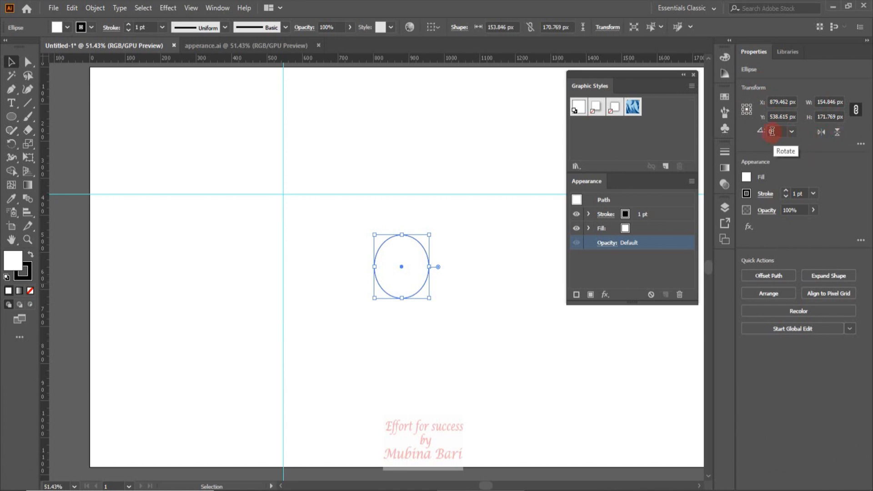
left_click(793, 131)
left_click(793, 130)
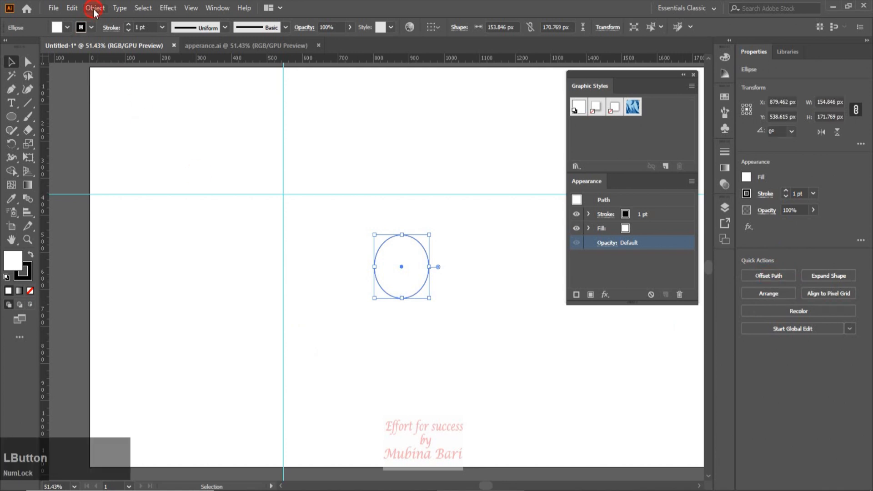
left_click(95, 9)
left_click(127, 279)
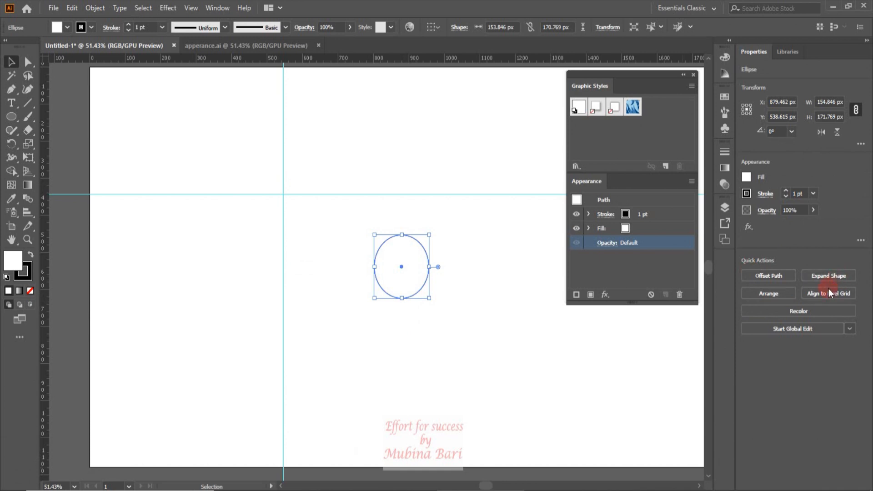
Compare the Arrange stacking-order options among the ellipse's quick actions with those in its context commands
left_click(771, 295)
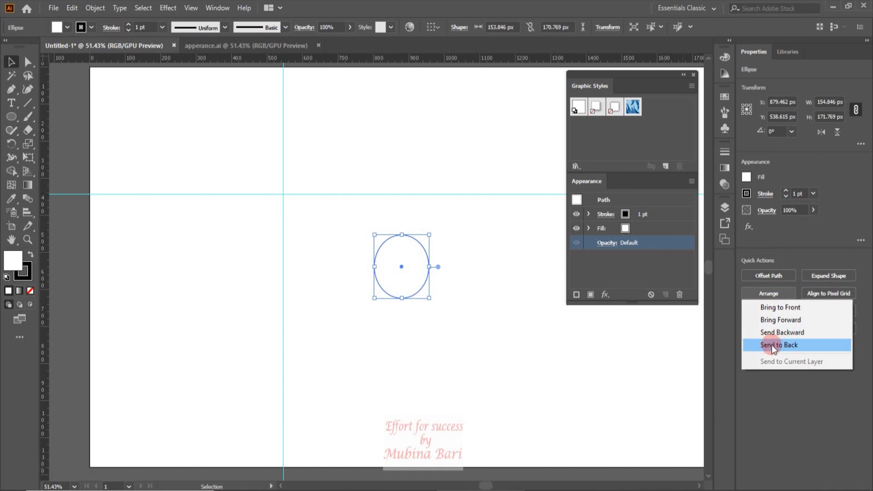
right_click(417, 279)
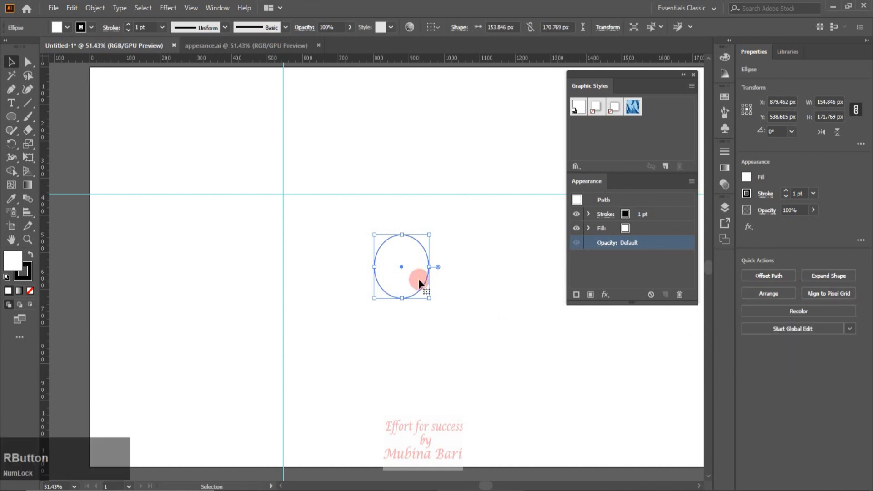
mouse_move(454, 220)
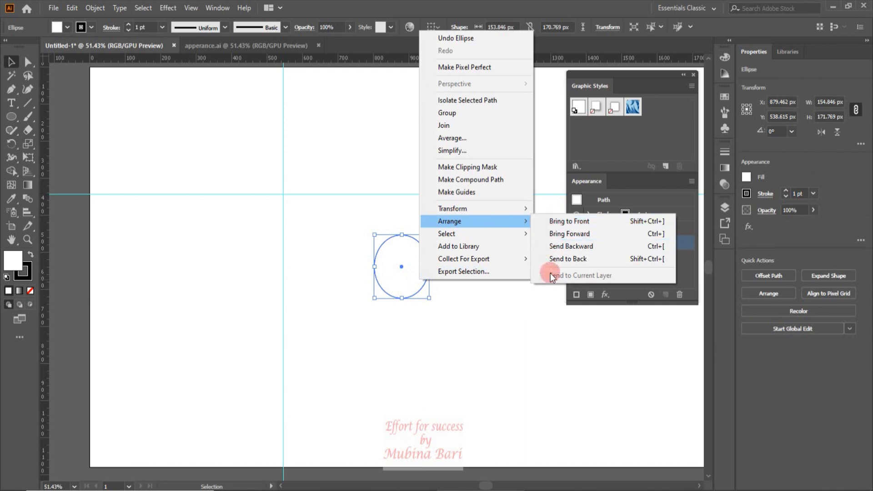
left_click(538, 318)
Align the ellipse to the pixel grid and delete it
left_click(819, 297)
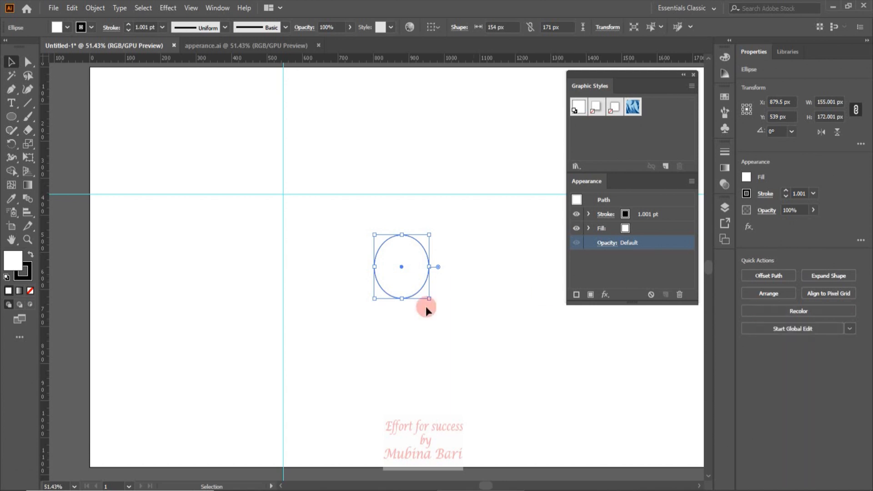
key("Delete")
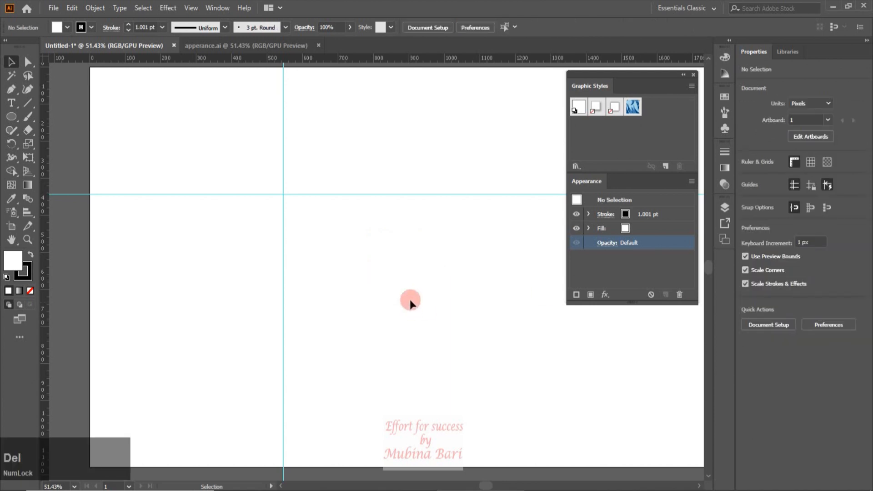
Draw a rectangle about 198 by 146 px near the artboard's centre, beyond the intersection of the guides
left_click(12, 119)
left_click(66, 117)
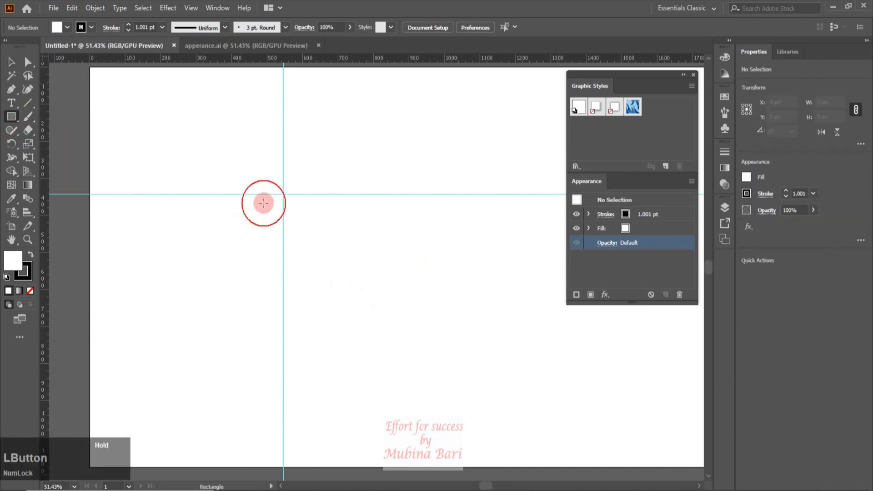
left_click_drag(319, 232, 389, 286)
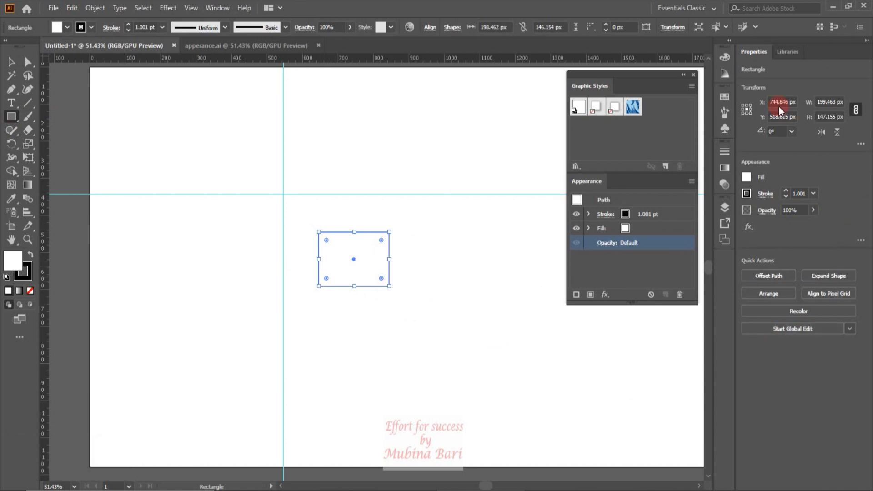
Draw an open curved path about 846 by 327 px across the lower artboard with the Pen tool, and delete it
left_click(11, 91)
left_click(170, 314)
left_click_drag(231, 275, 263, 296)
left_click_drag(468, 349, 468, 250)
key("ctrl")
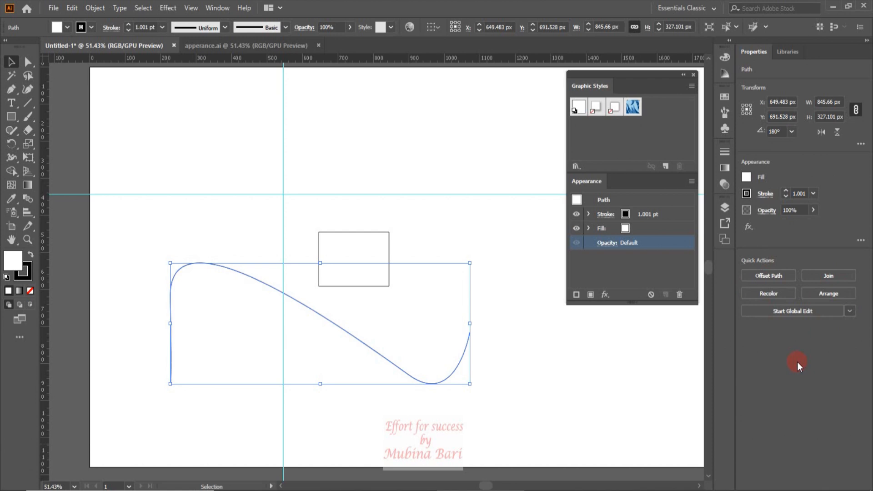
key("Delete")
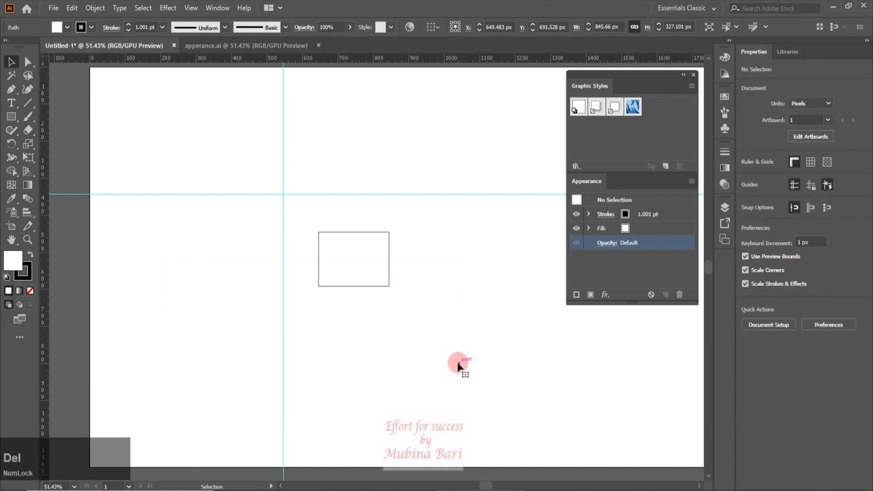
Clear the artboard by deleting the vertical guide, the horizontal guide and the rectangle
left_click(282, 206)
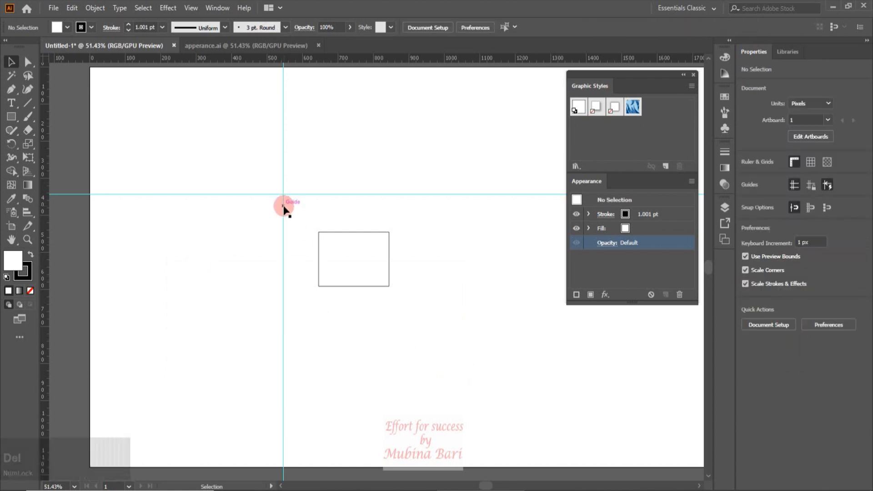
key("Delete")
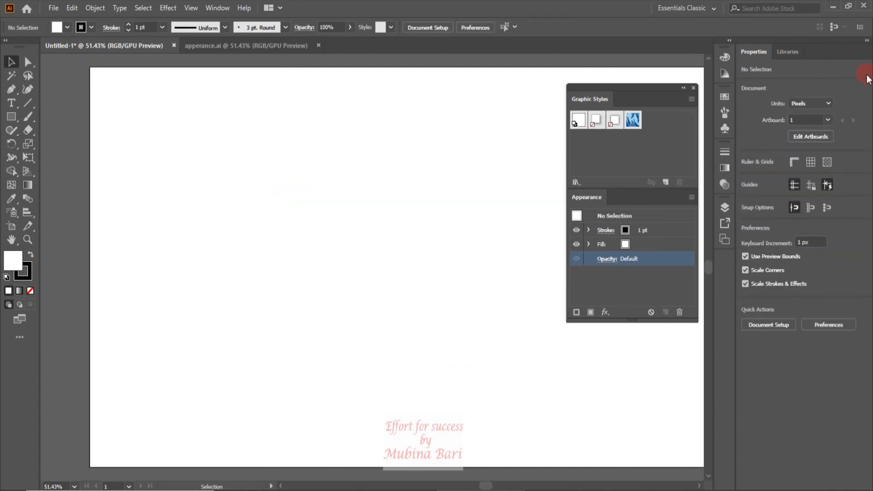
Collapse the Properties panel and move the floating Graphic Styles and Appearance group over the artboard's far upper corner
left_click(867, 41)
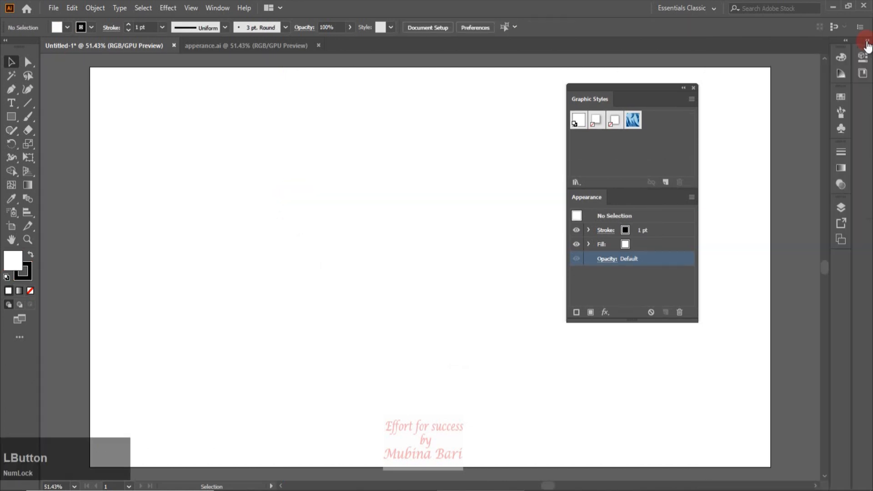
left_click_drag(646, 83, 752, 59)
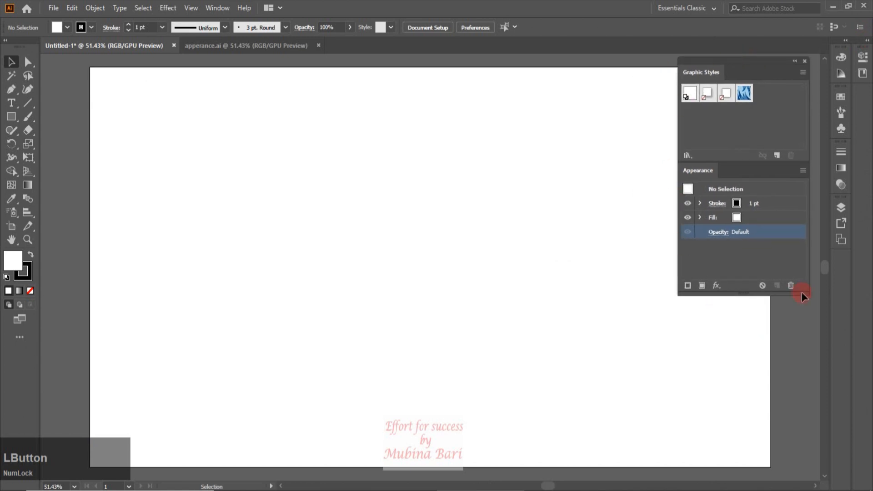
left_click(753, 59)
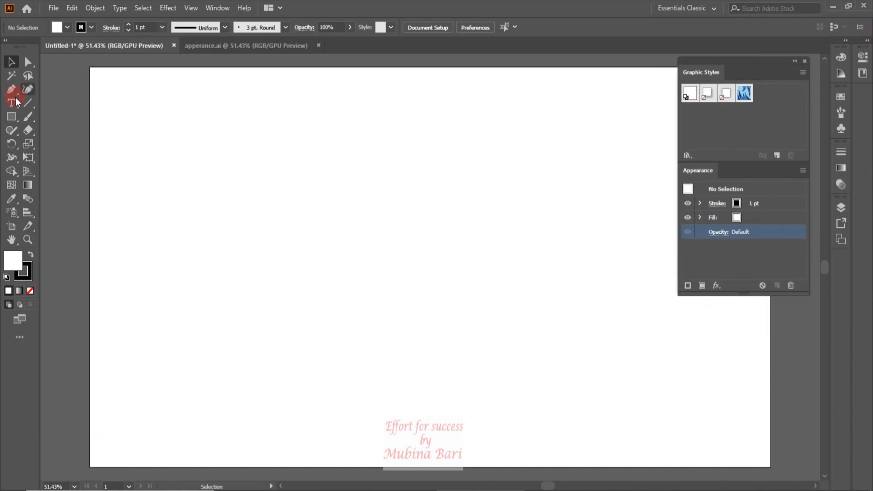
Draw a rectangle about 340 by 242 px slightly off the artboard's centre and return to the Selection tool
left_click(12, 117)
left_click_drag(273, 198, 394, 286)
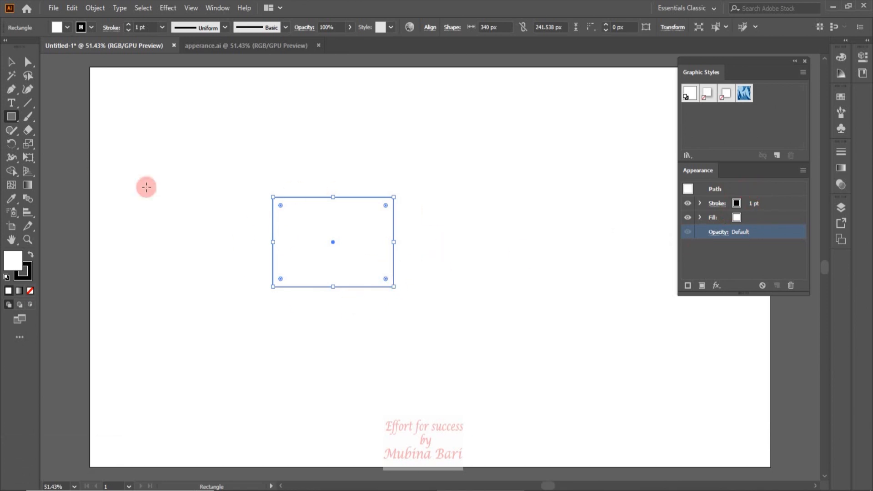
left_click(14, 64)
Give the rectangle a magenta fill and a dark green stroke
left_click(68, 27)
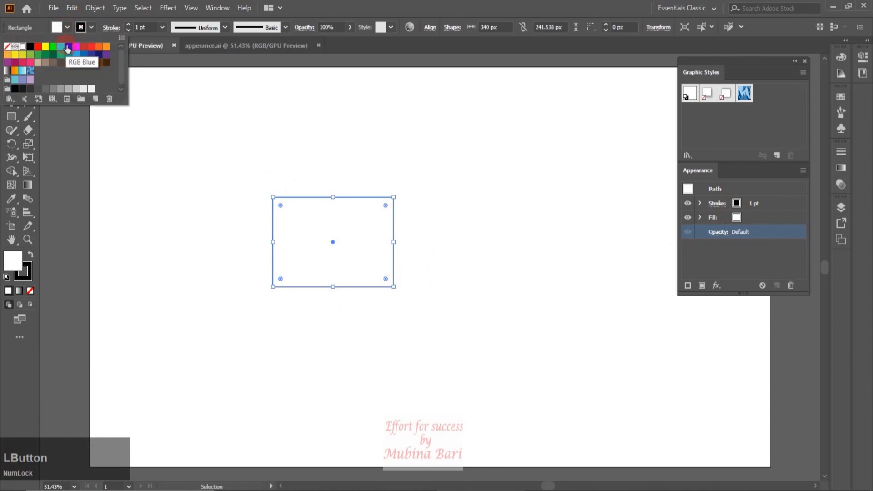
left_click(76, 46)
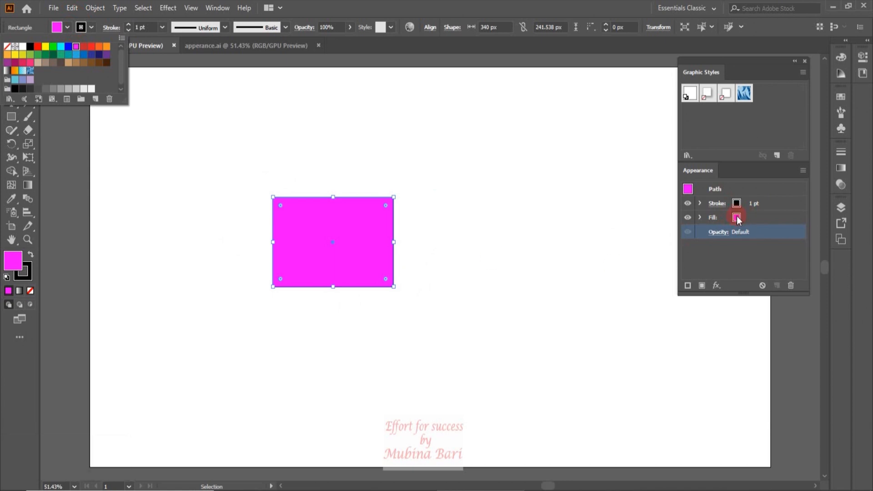
left_click(92, 28)
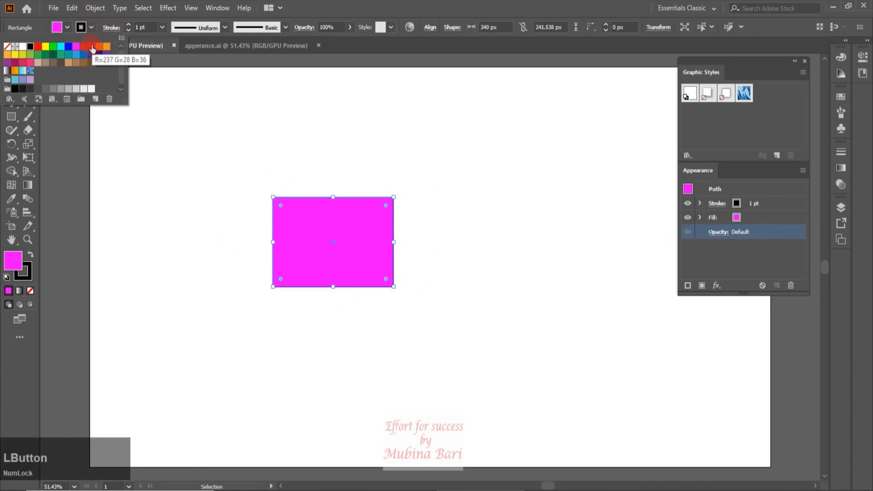
left_click(53, 58)
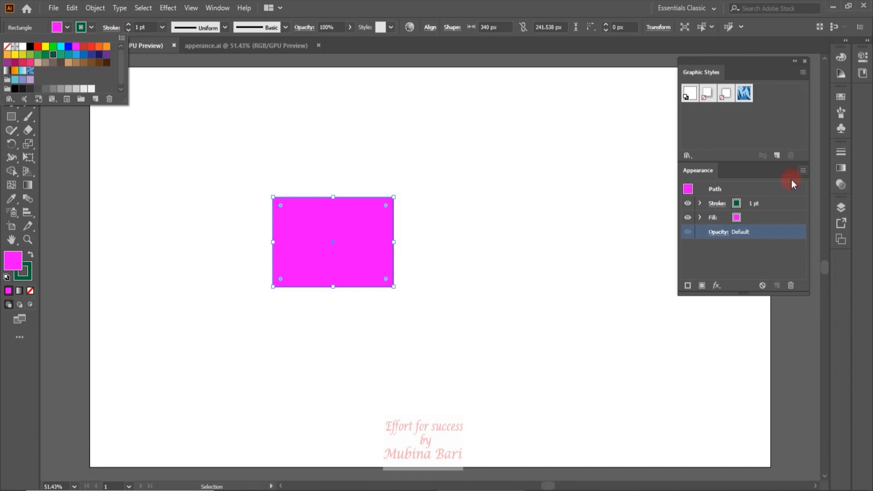
Set the rectangle's stroke weight to 10 pt
left_click(163, 28)
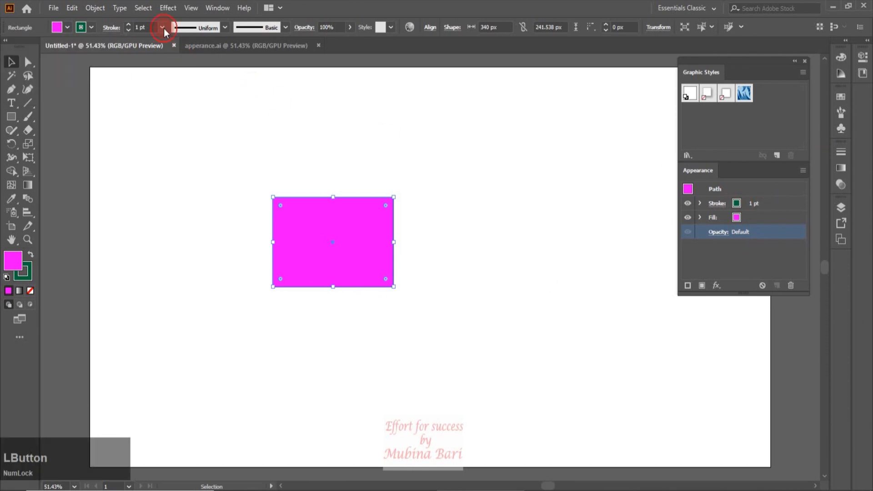
left_click(162, 28)
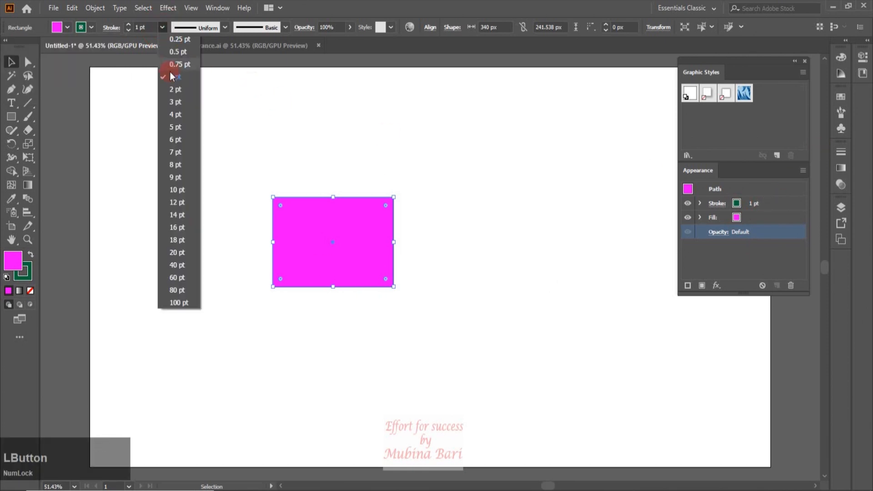
left_click(184, 193)
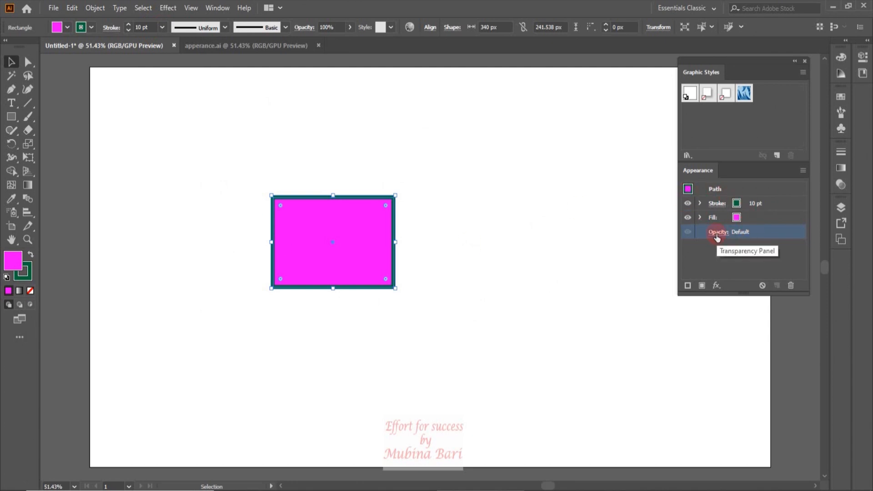
Change the rectangle's fill to red through its Appearance attributes
left_click(747, 217)
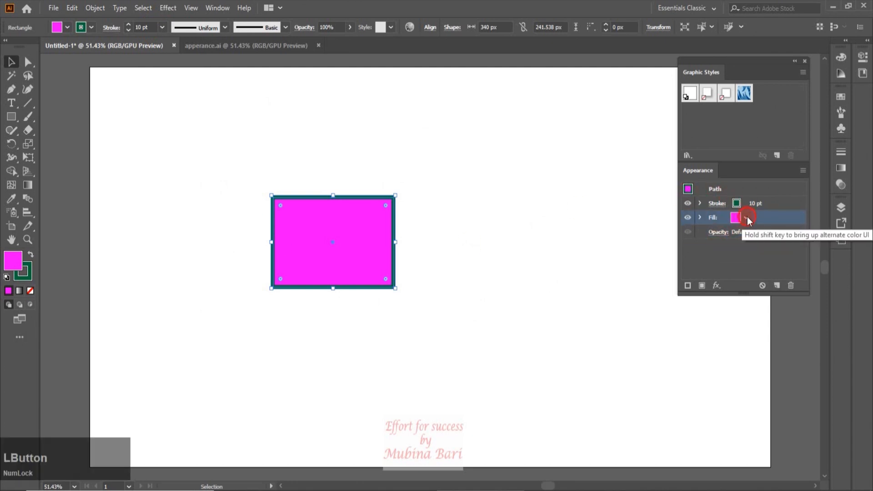
left_click(748, 220)
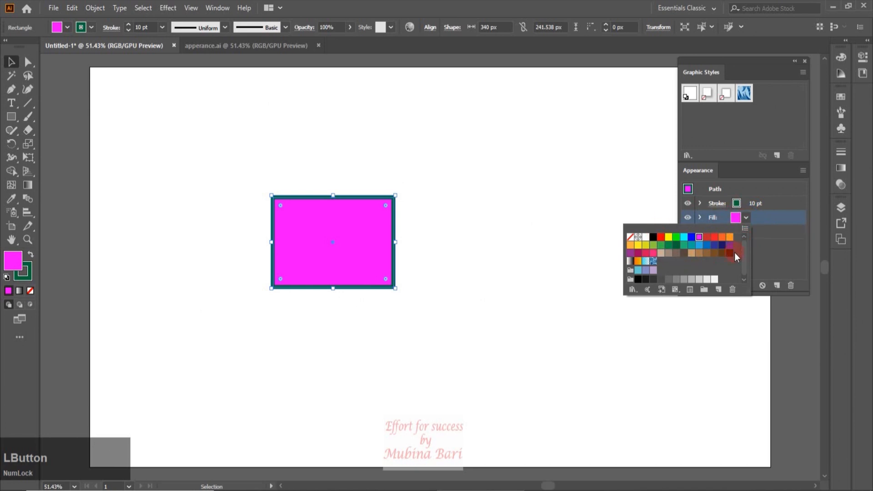
left_click(708, 238)
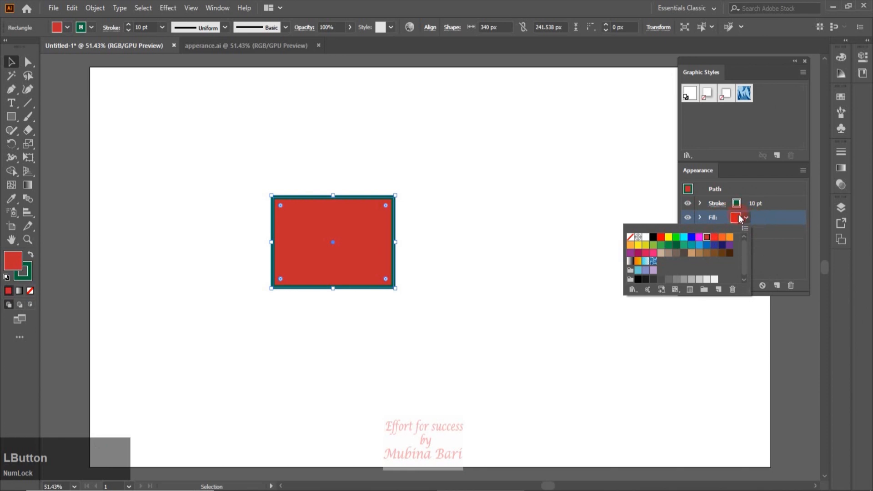
left_click(361, 223)
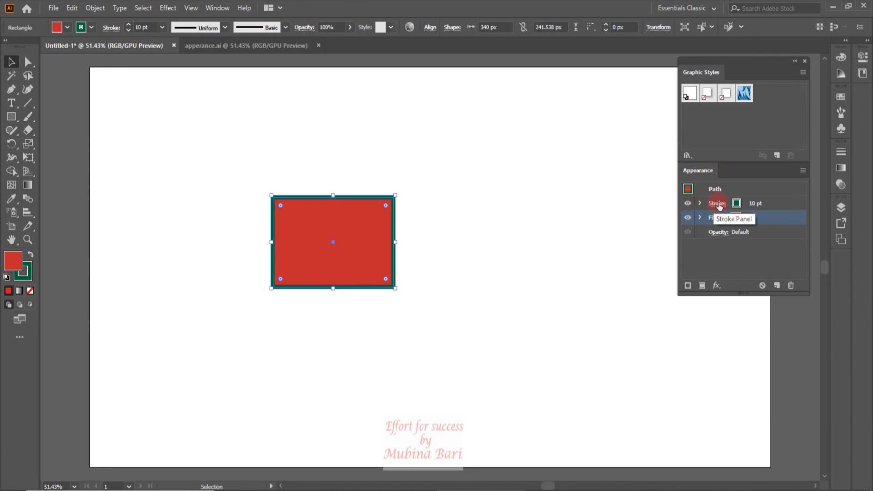
Hide the rectangle's stroke and fill in its Appearance attributes, and make both visible again
left_click(689, 204)
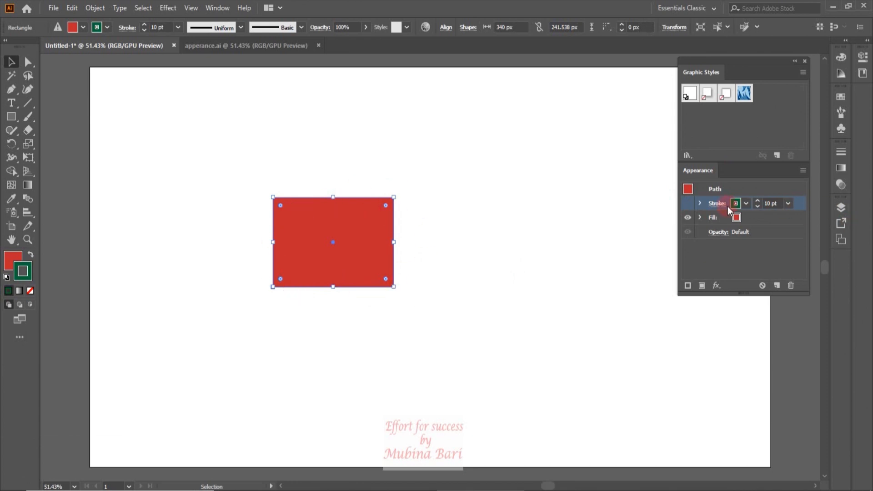
left_click(689, 220)
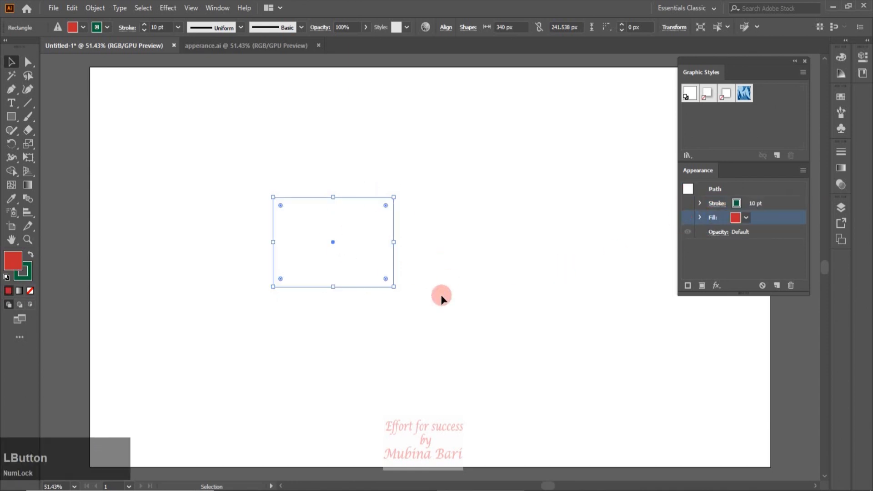
left_click(688, 218)
left_click(688, 203)
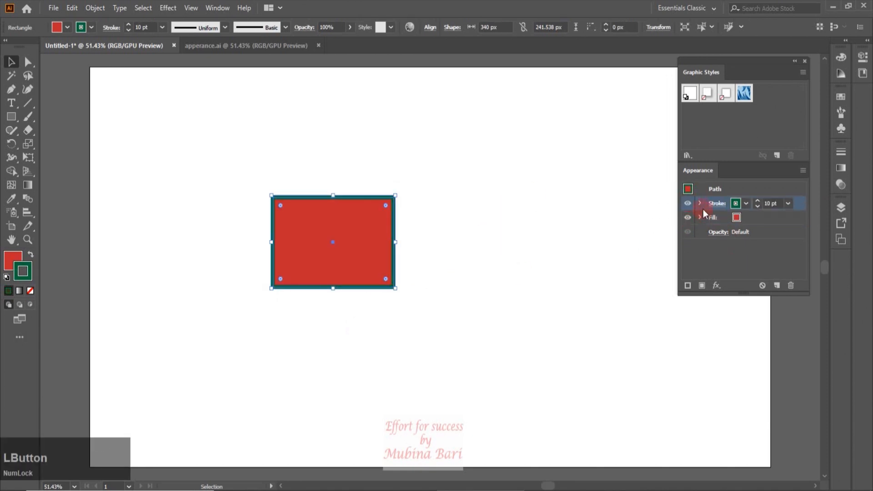
Examine the stroke's opacity and transparency options, and expand the fill's attributes
left_click(699, 203)
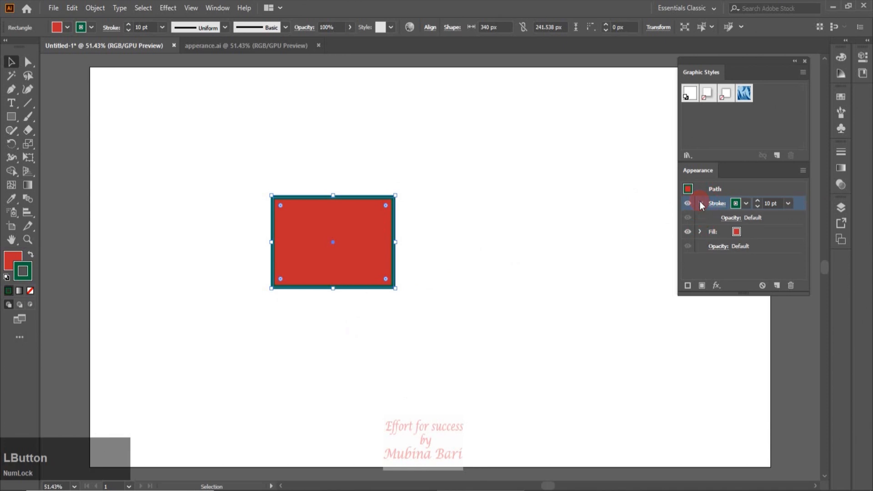
left_click(730, 219)
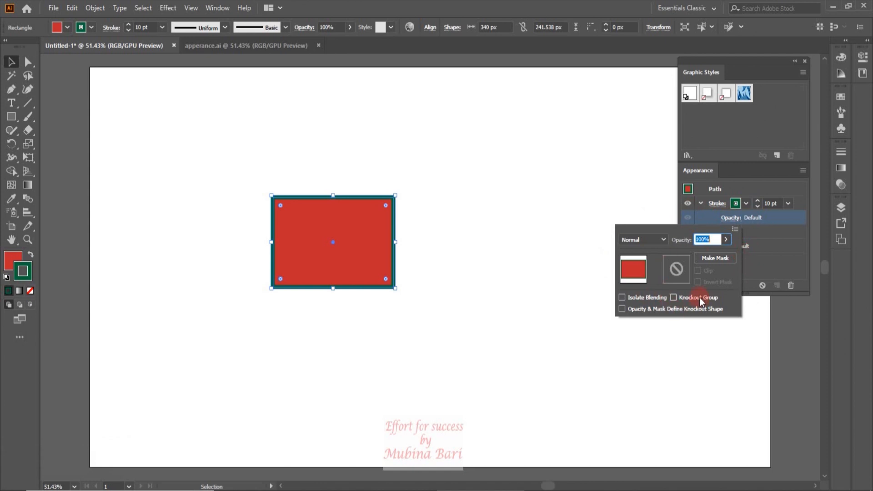
left_click(735, 228)
left_click(714, 233)
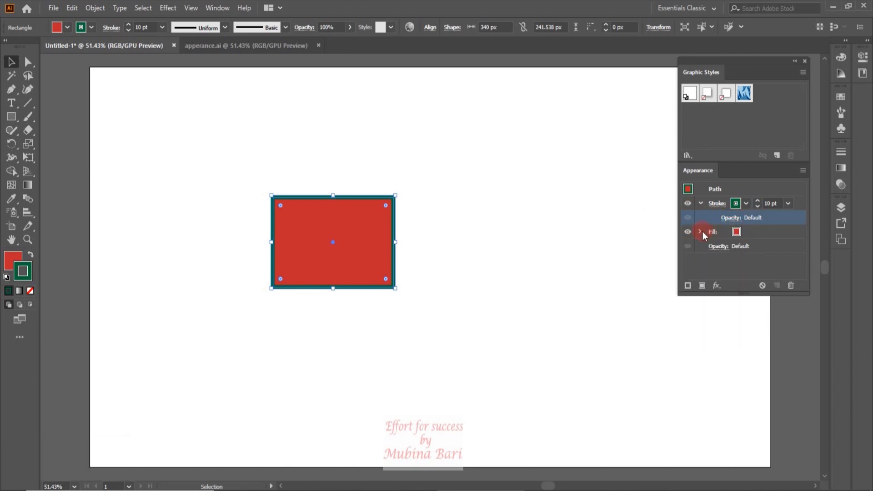
left_click(700, 232)
Set the rectangle's stroke weight to 18 pt and add a second stroke above it
left_click(788, 204)
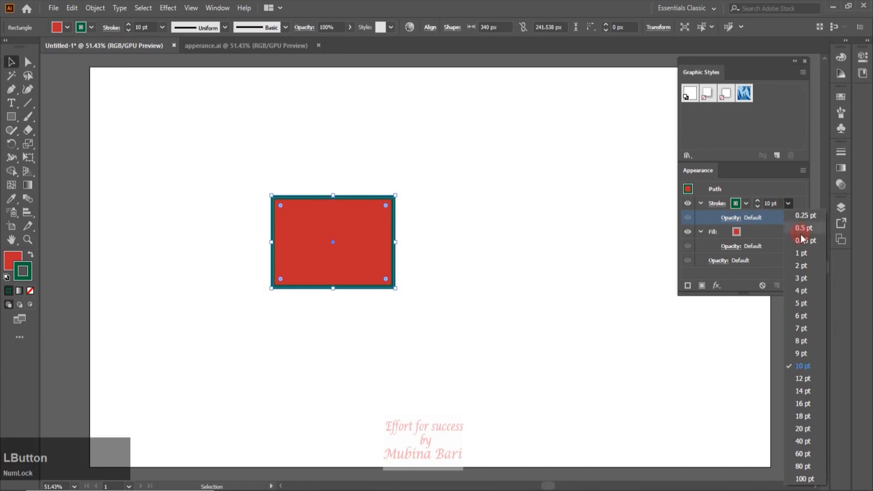
left_click(804, 416)
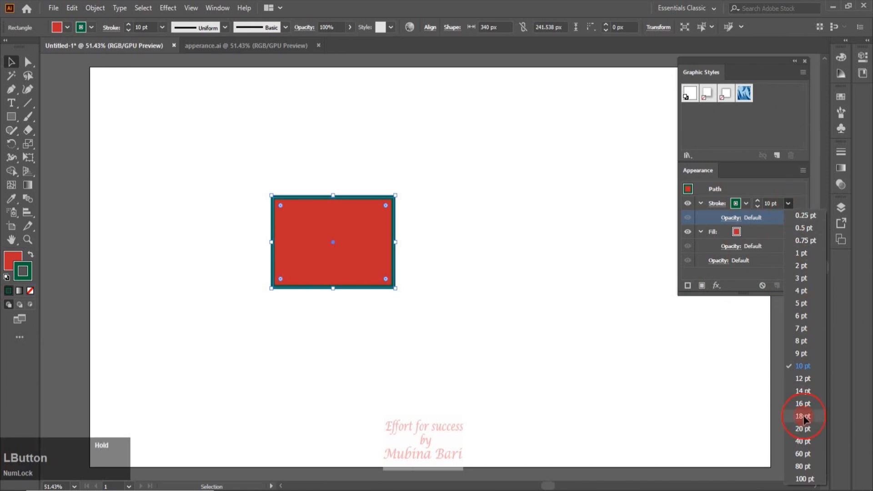
left_click(687, 286)
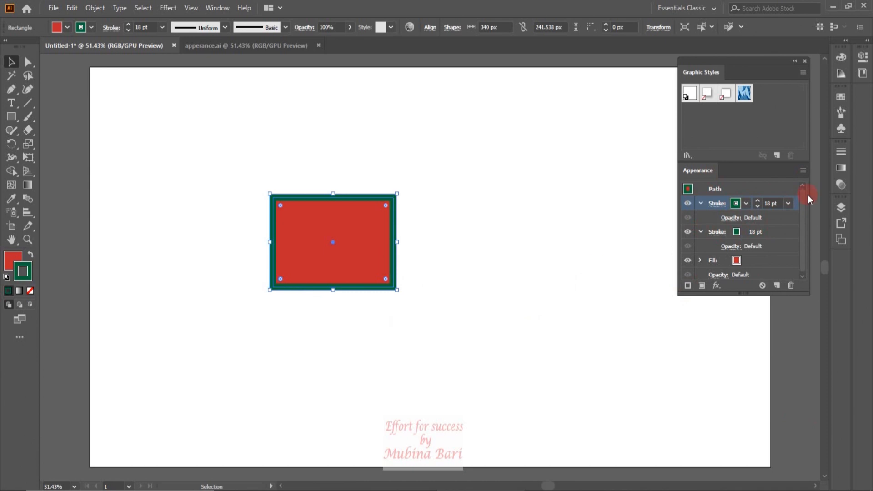
Turn the rectangle's upper stroke into a dashed line and colour it pink
left_click(718, 203)
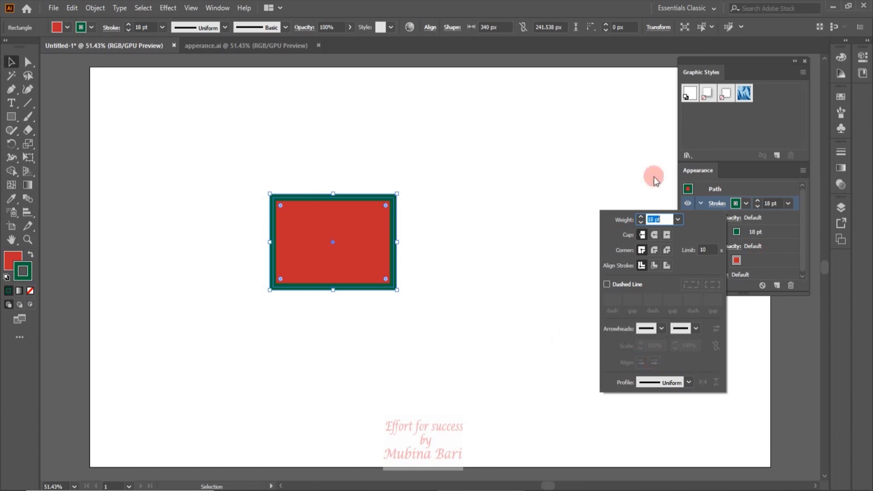
left_click(607, 284)
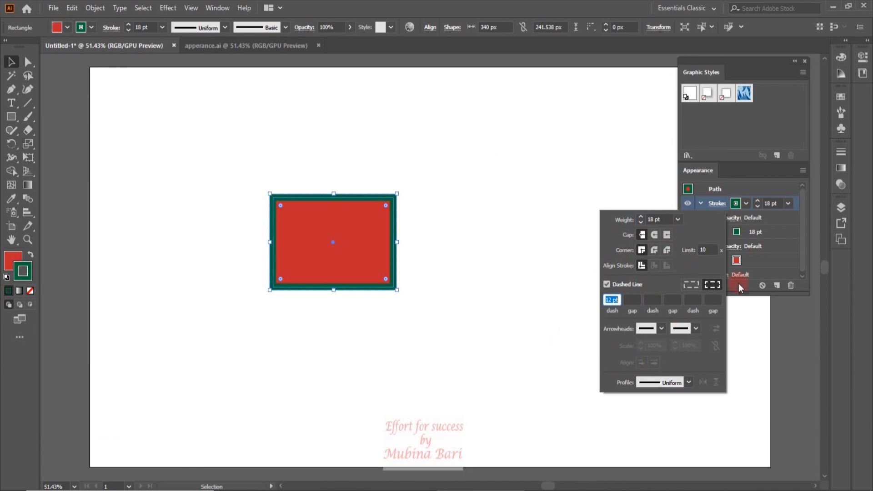
left_click(744, 204)
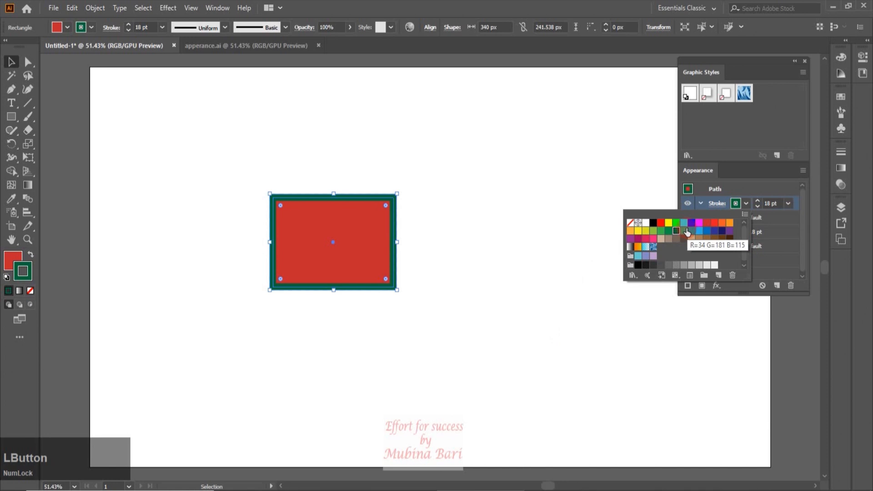
left_click(654, 240)
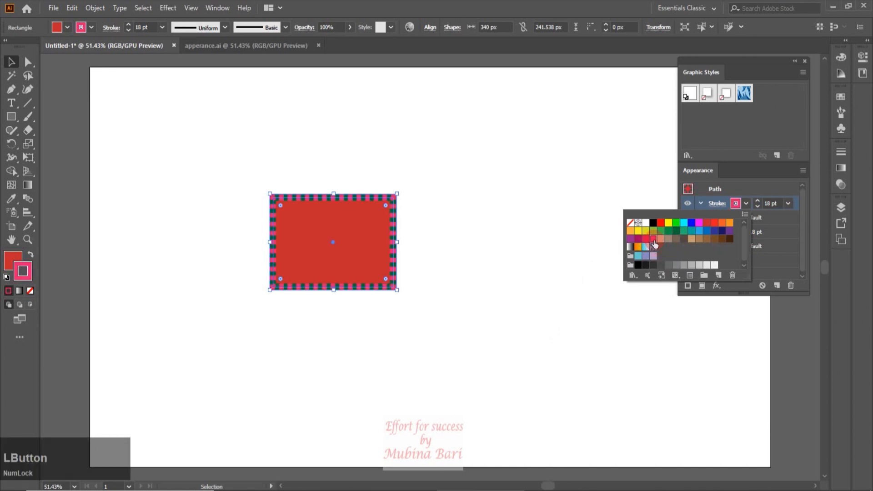
left_click(634, 188)
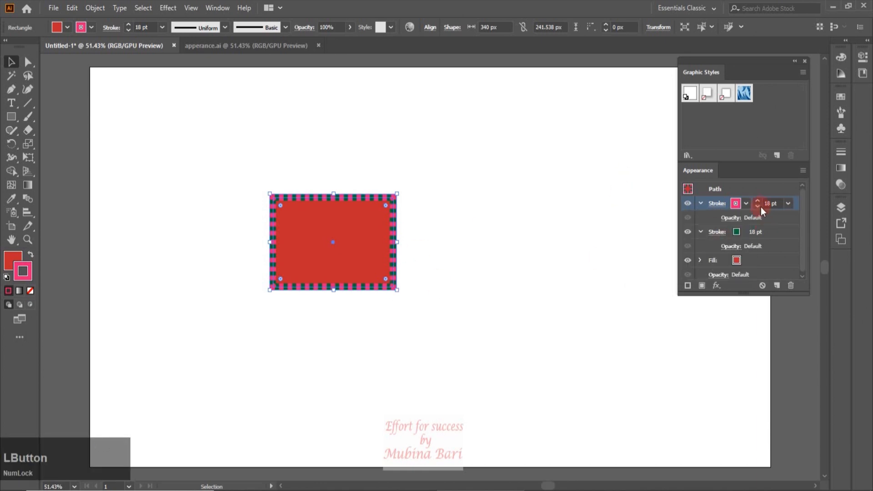
Give the pink dashed stroke round caps and set its dash length to 34 pt
left_click(717, 207)
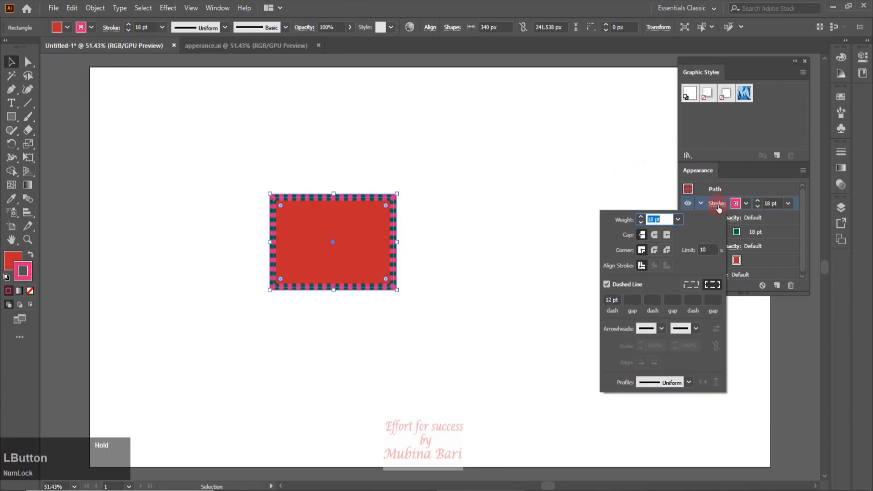
double_click(611, 300)
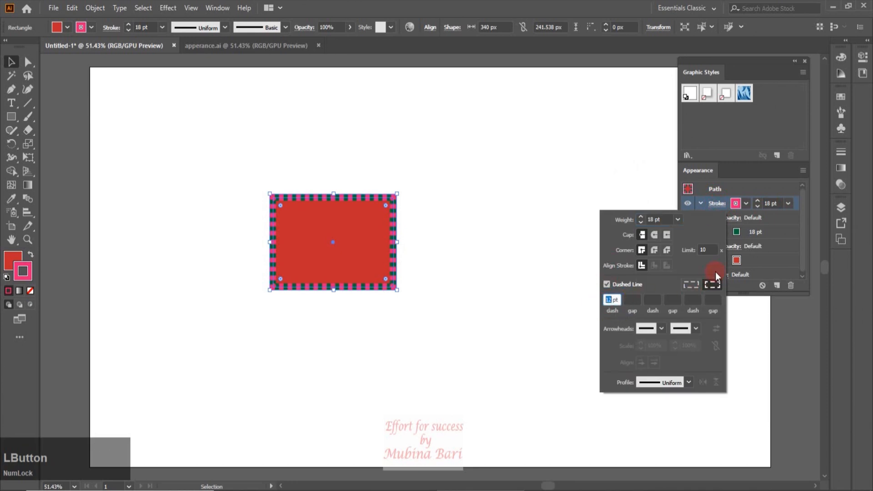
key("Up")
key("Up")
key("Up")
key("Up")
key("Up")
key("Up")
key("Up")
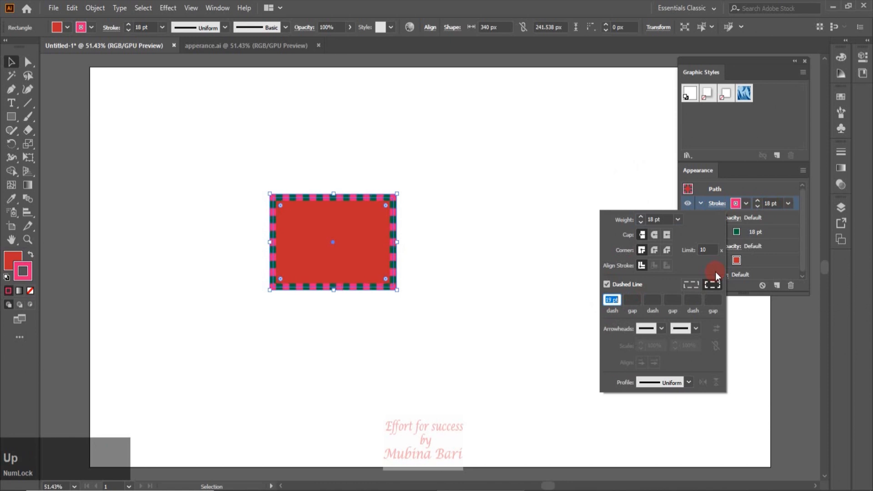
left_click(631, 234)
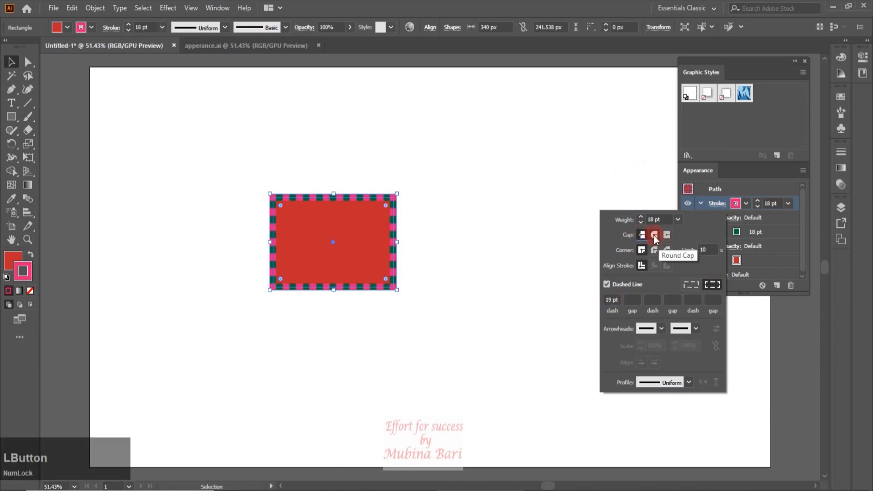
left_click(654, 235)
left_click(619, 302)
key("Up")
key("Up")
key("Up")
key("Up")
key("Up")
key("Up")
key("Up")
key("Up")
key("Up")
key("Up")
key("Up")
key("Up")
key("Up")
key("Up")
key("Up")
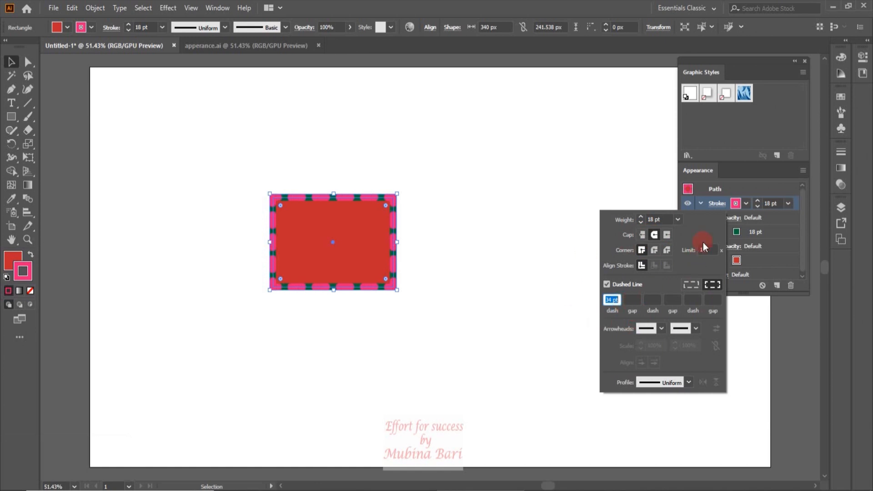
Reduce the pink dashed stroke's weight to 10 pt and deselect the rectangle
left_click(791, 203)
left_click(790, 203)
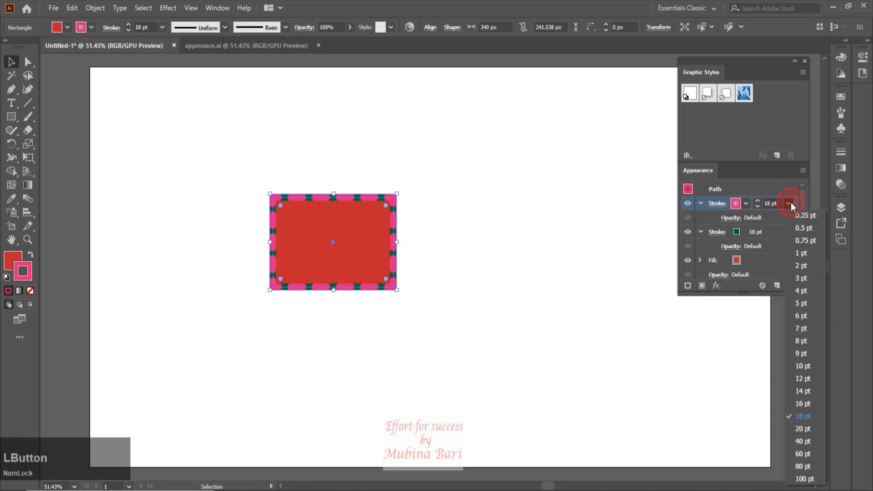
left_click(804, 367)
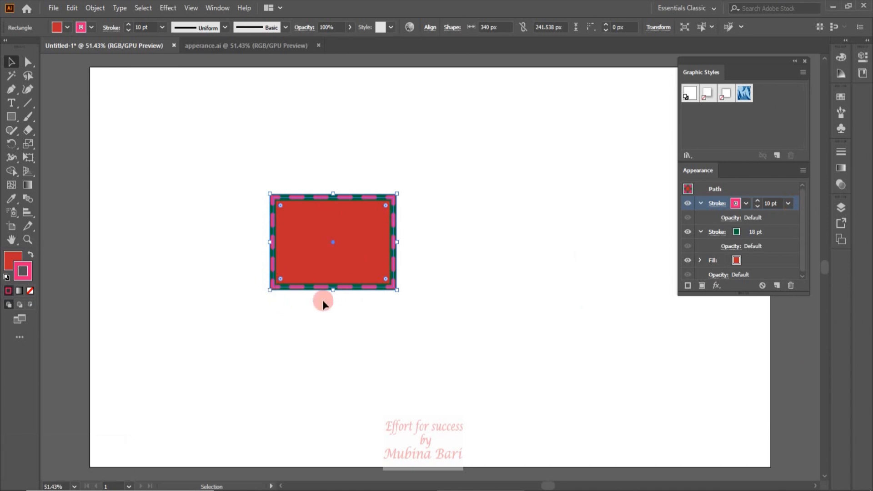
left_click(357, 303)
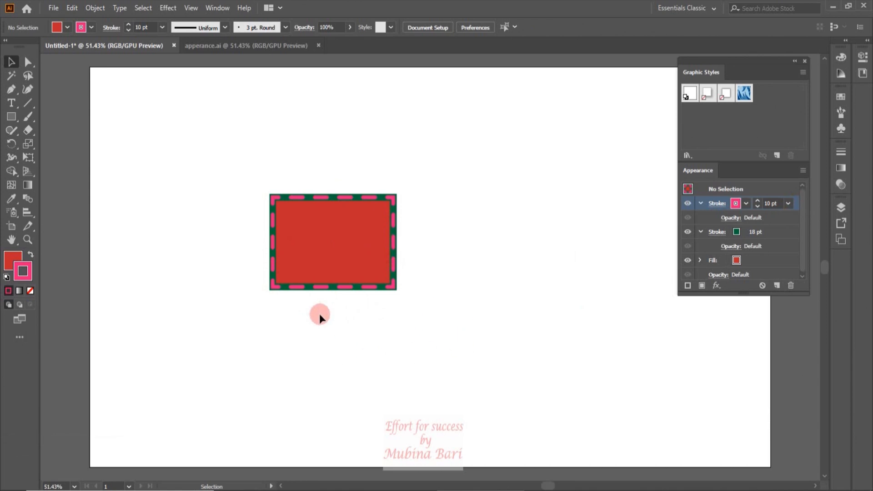
Add a new fill to the rectangle and colour it green with the R=57 G=181 B=74 swatch
left_click(701, 286)
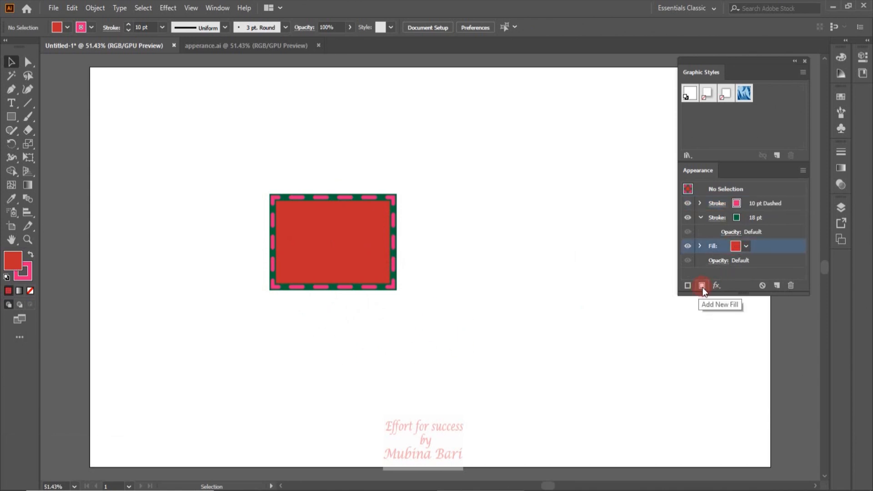
left_click(703, 286)
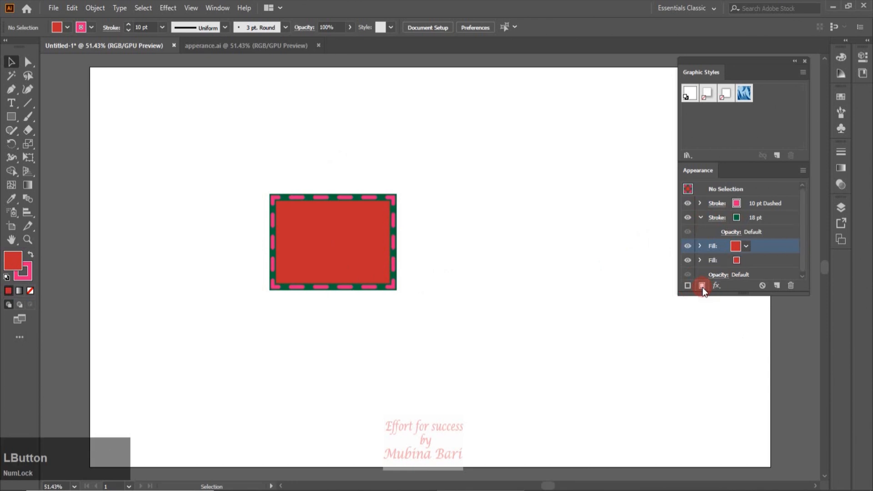
left_click(713, 247)
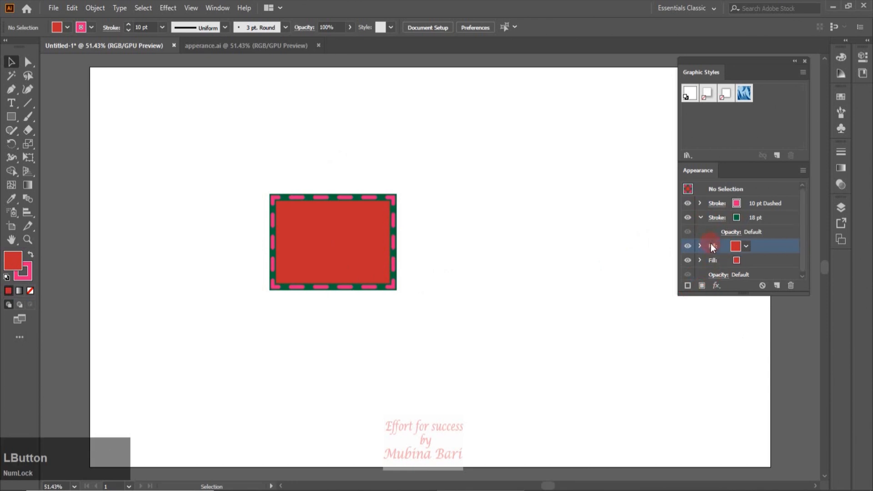
left_click(746, 247)
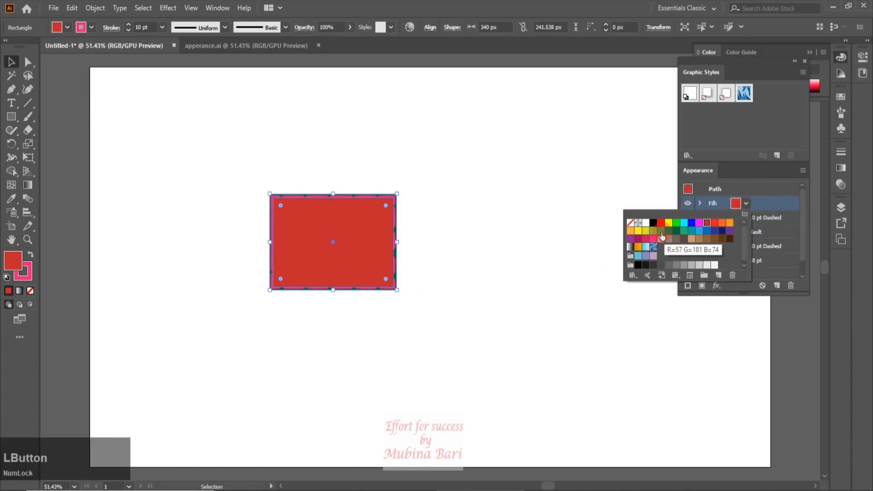
left_click(662, 232)
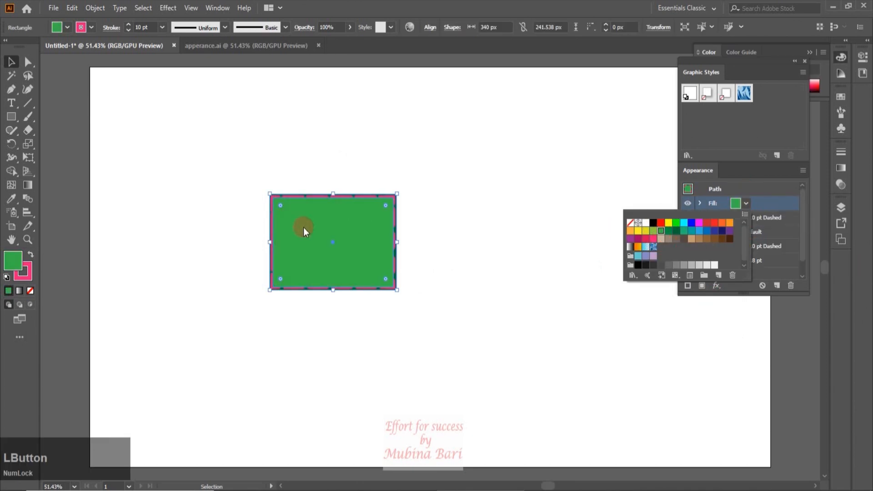
left_click(627, 209)
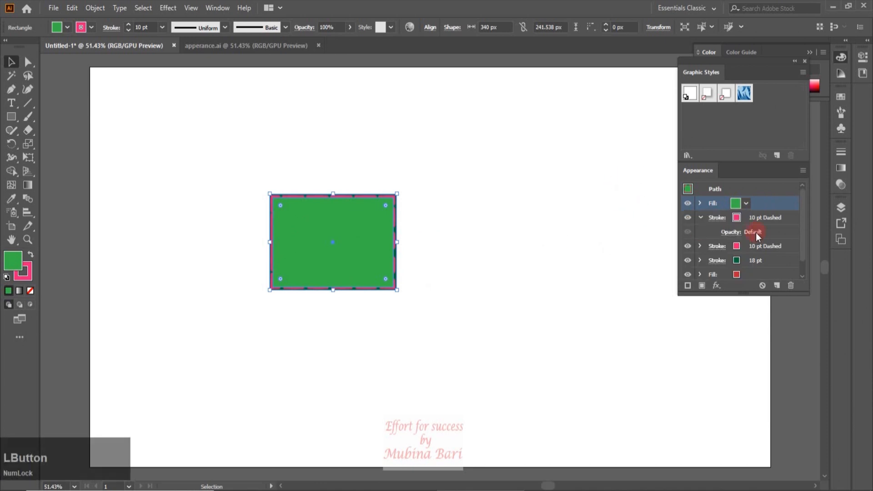
Set the opacity of the rectangle's green fill to 57%
left_click(707, 206)
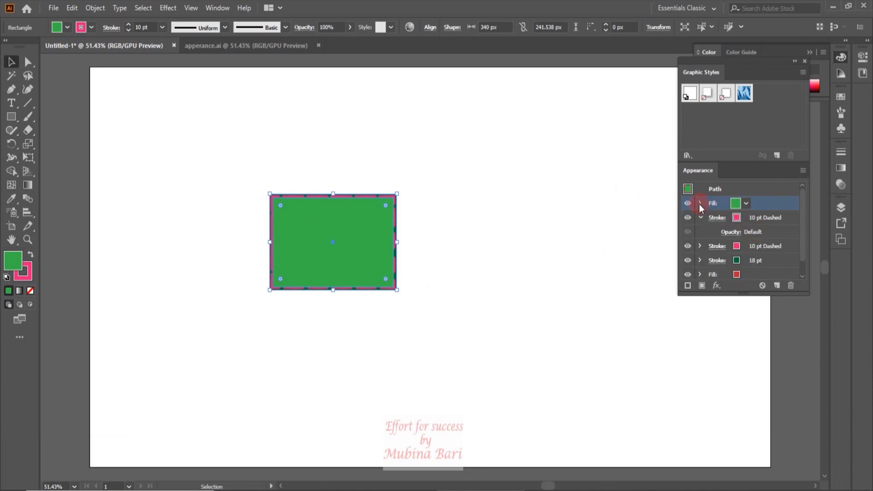
left_click(699, 204)
left_click(731, 218)
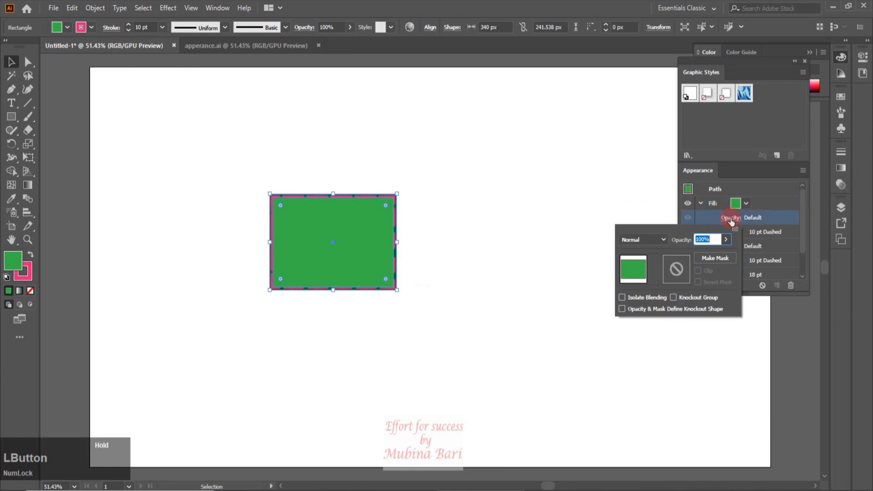
left_click(725, 240)
mouse_move(703, 255)
left_mouse_down()
mouse_move(689, 254)
mouse_move(706, 254)
left_mouse_up()
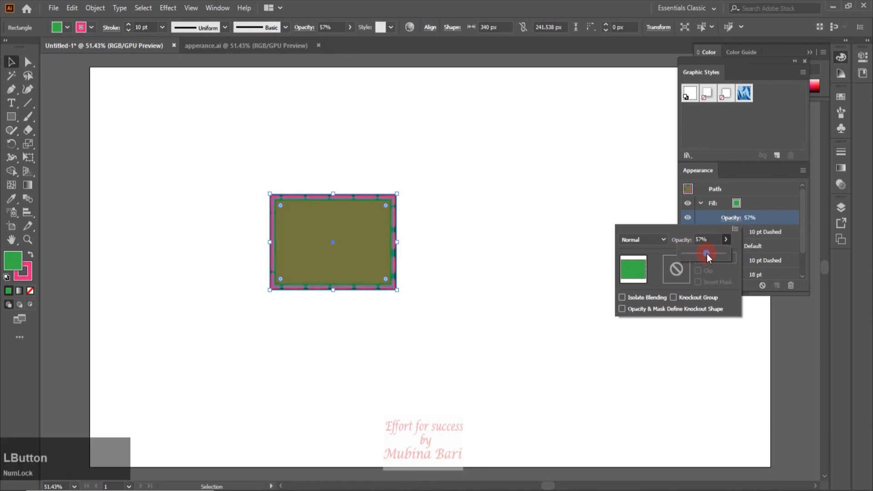
left_click(613, 194)
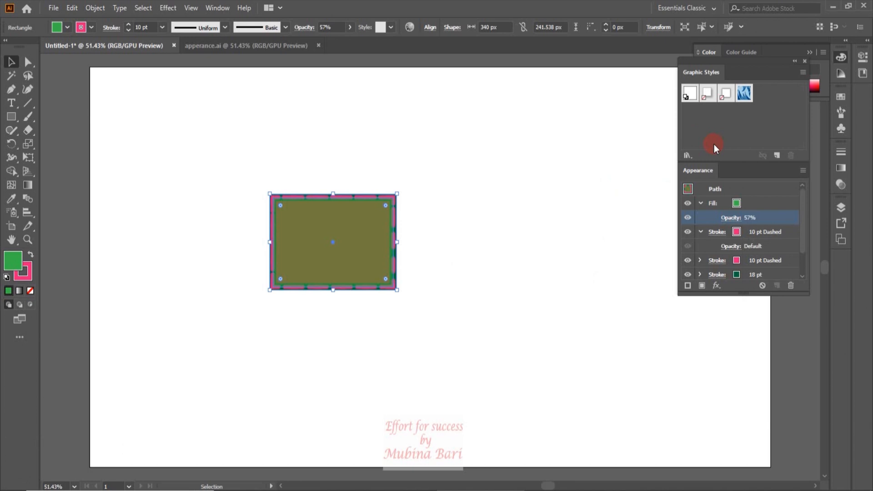
Try the blue Jive_GS graphic style on the rectangle and undo it
left_click(741, 96)
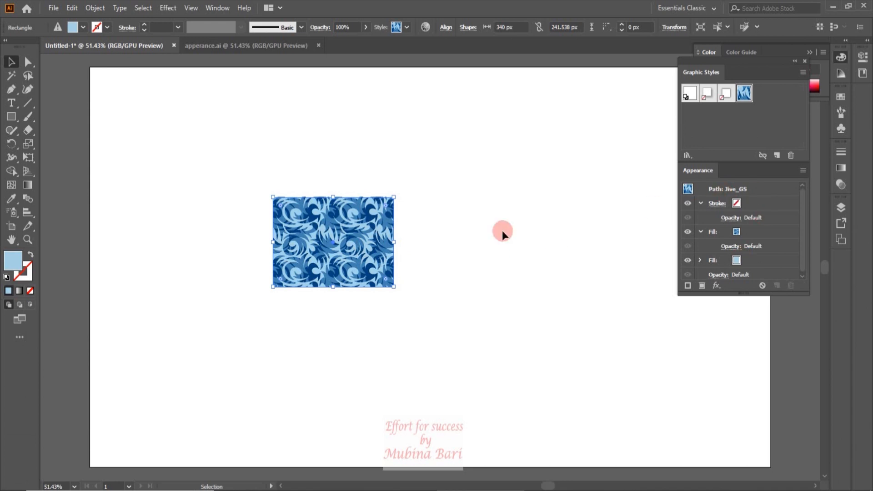
key("ctrl+z")
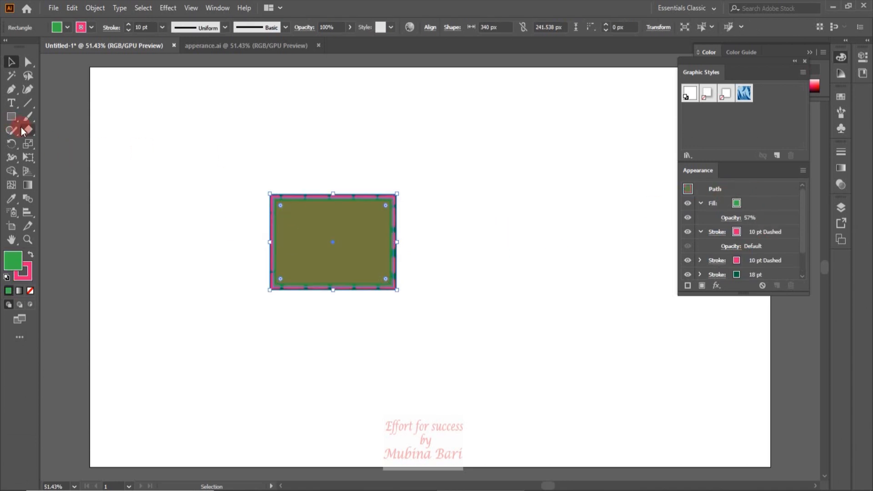
Draw an ellipse about 249 by 271 px beside the rectangle
left_click_drag(18, 121, 55, 142)
left_click_drag(466, 193, 554, 292)
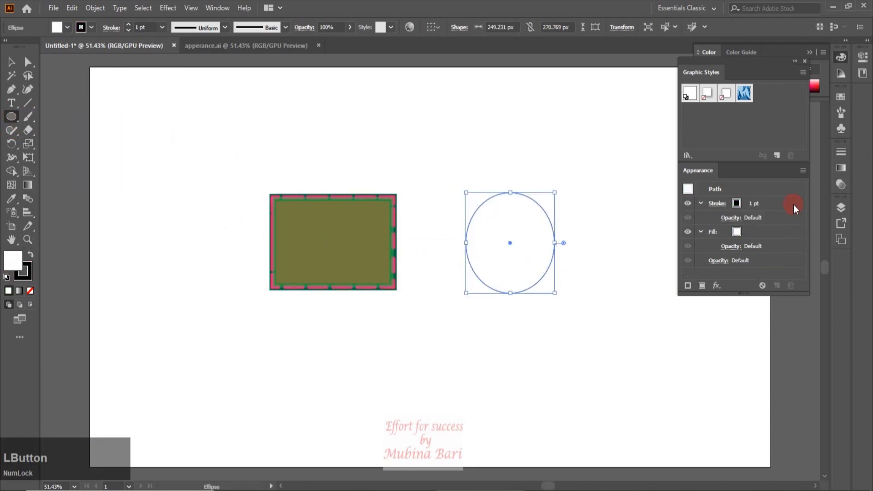
Fill the ellipse with blue and give it a 10 pt purple stroke
left_click(67, 28)
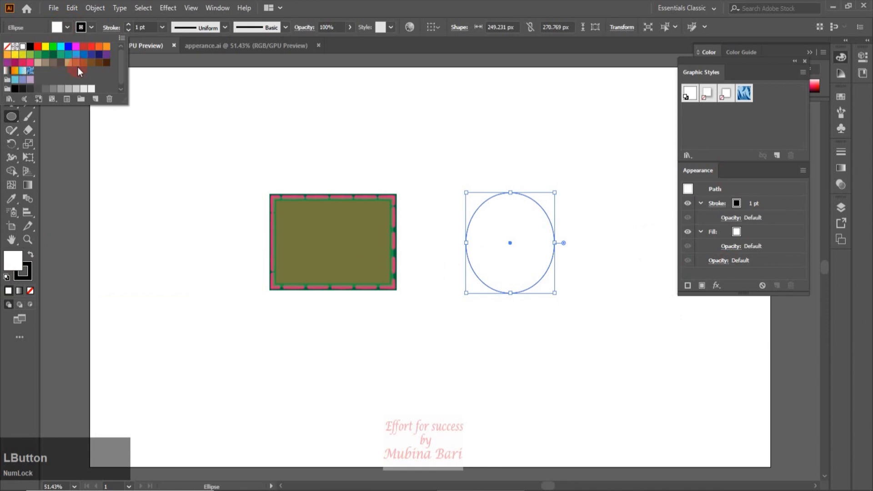
left_click(68, 46)
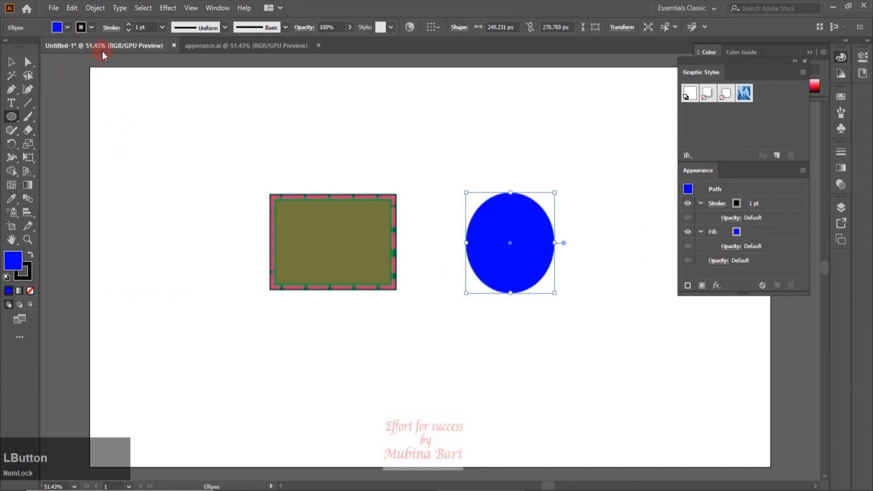
left_click(162, 29)
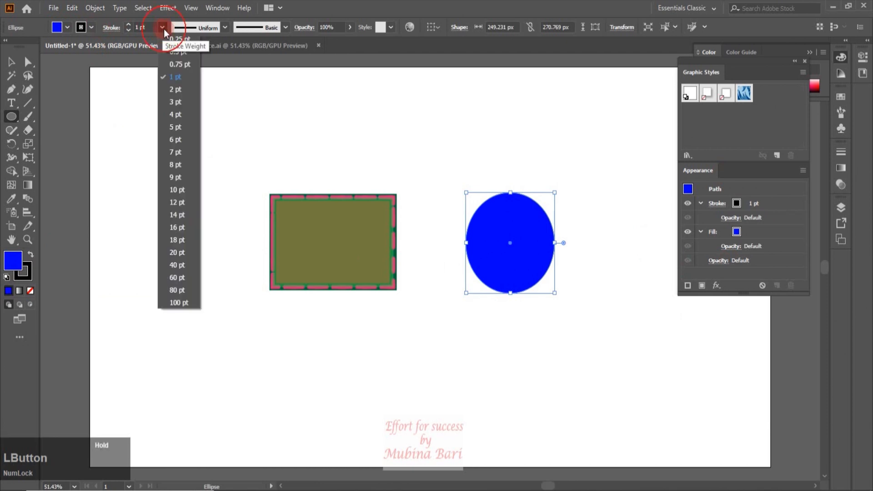
left_click(177, 188)
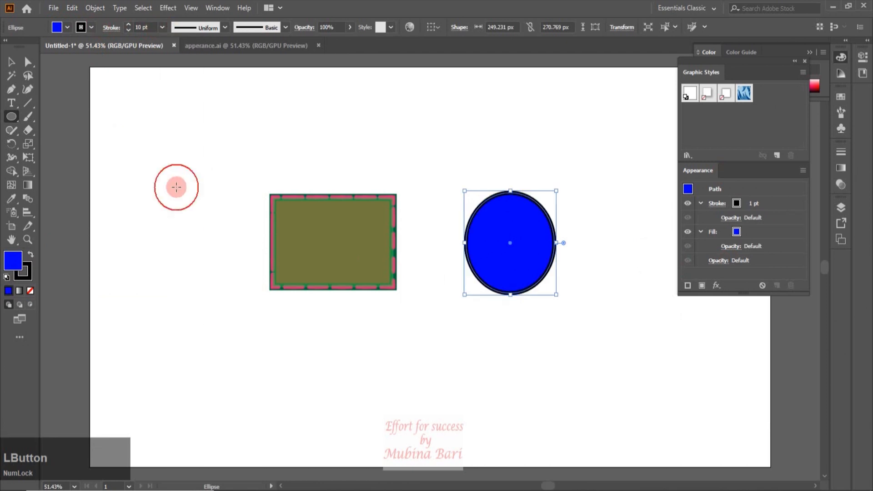
left_click(92, 32)
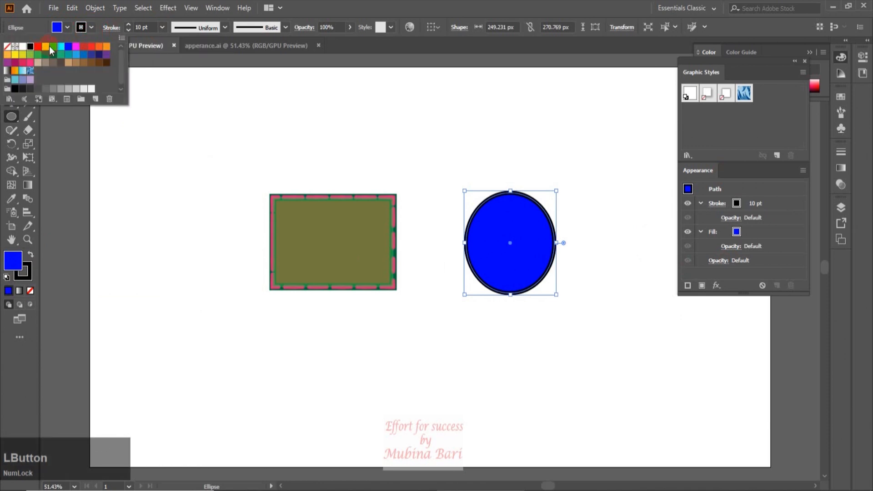
left_click(7, 62)
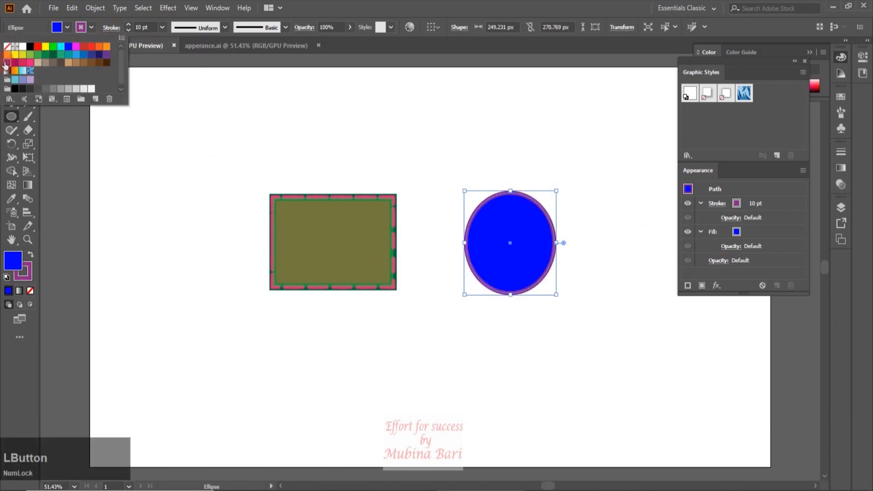
left_click(175, 111)
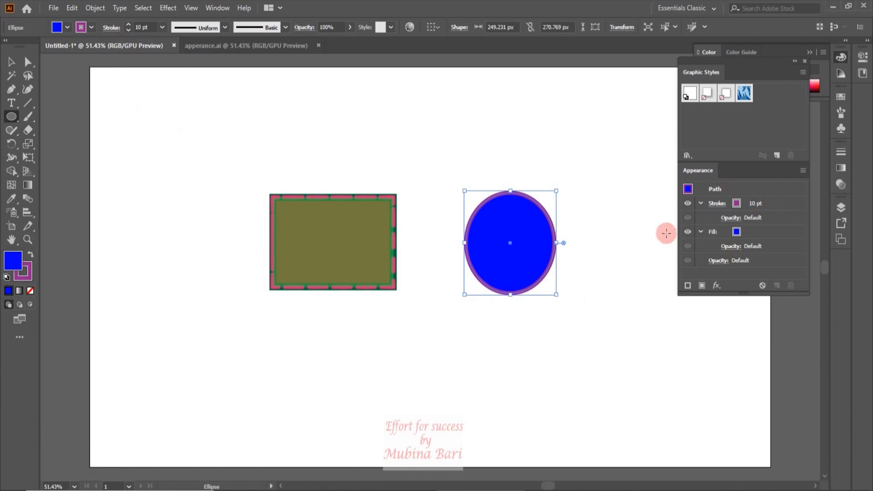
Delete the green rectangle and move the blue ellipse into its place
left_click(11, 61)
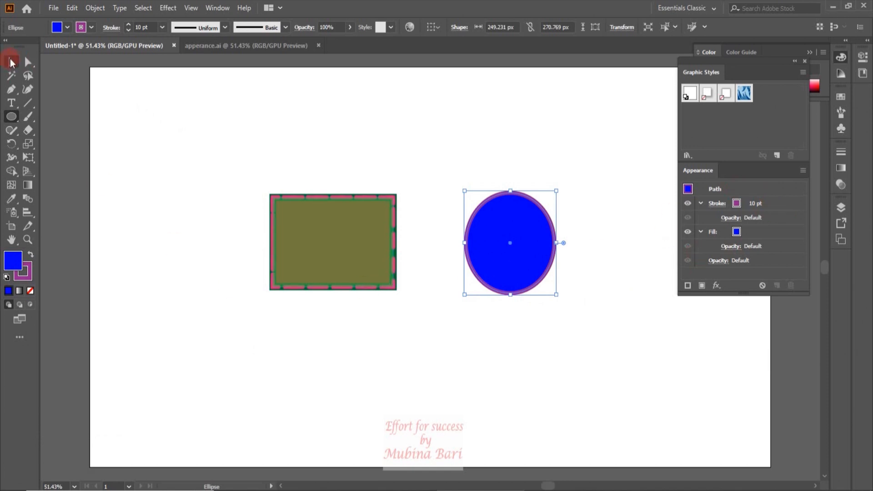
left_click(315, 289)
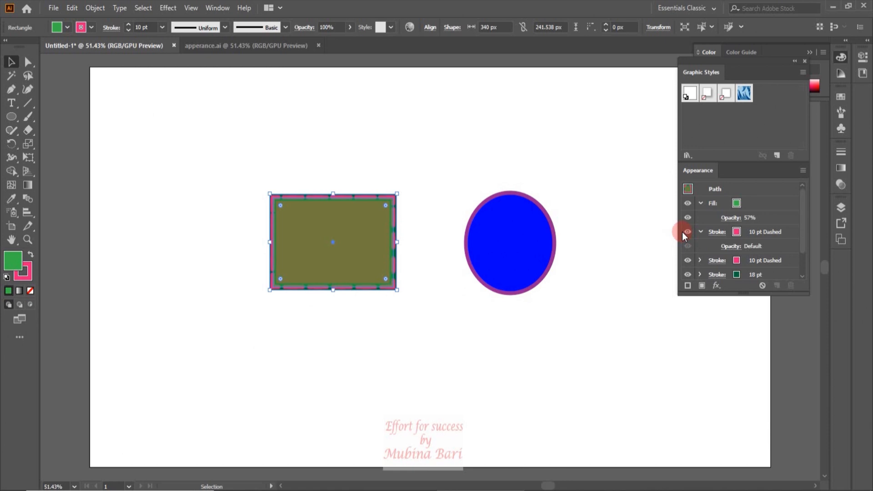
left_click_drag(202, 155, 393, 254)
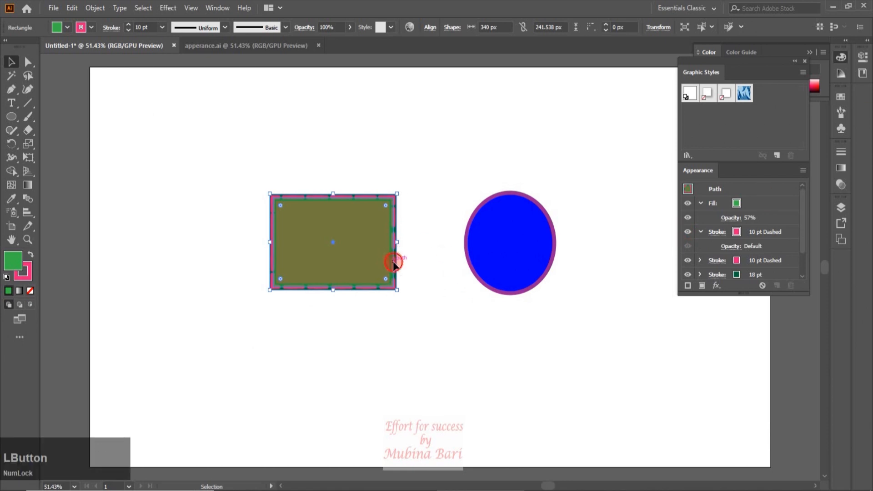
left_click(394, 261)
left_click(396, 264)
key("Delete")
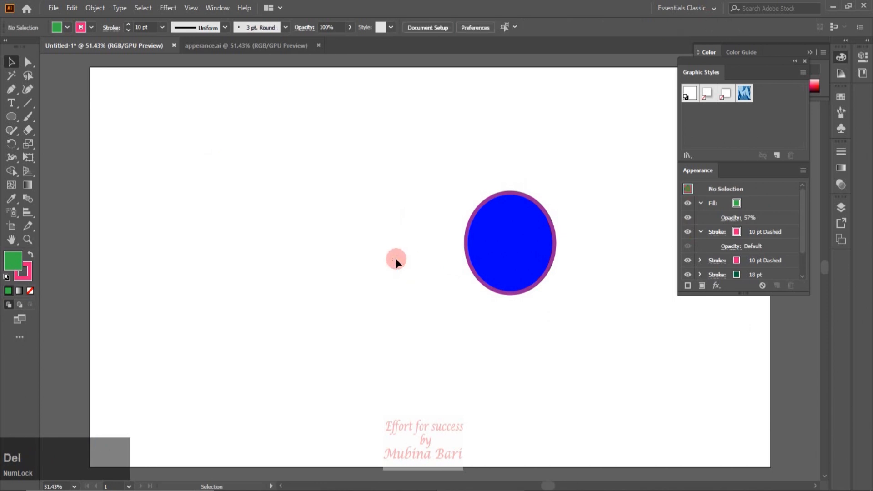
left_click_drag(523, 289, 333, 291)
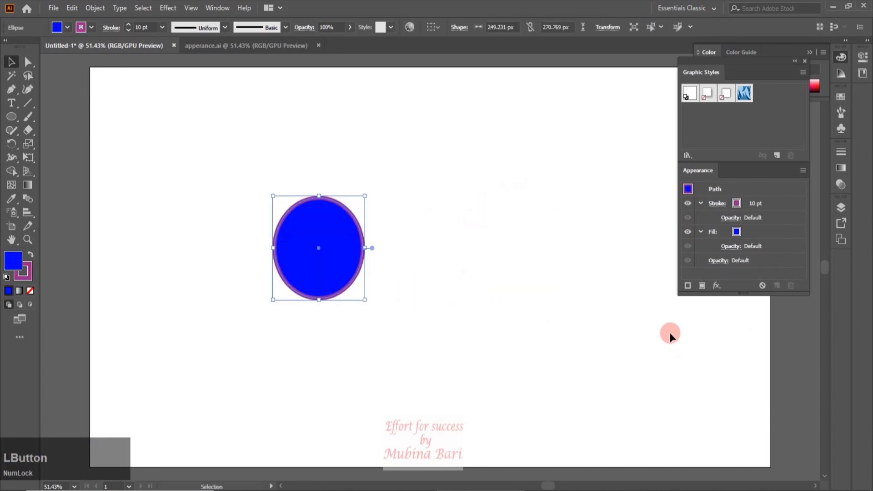
left_click(717, 286)
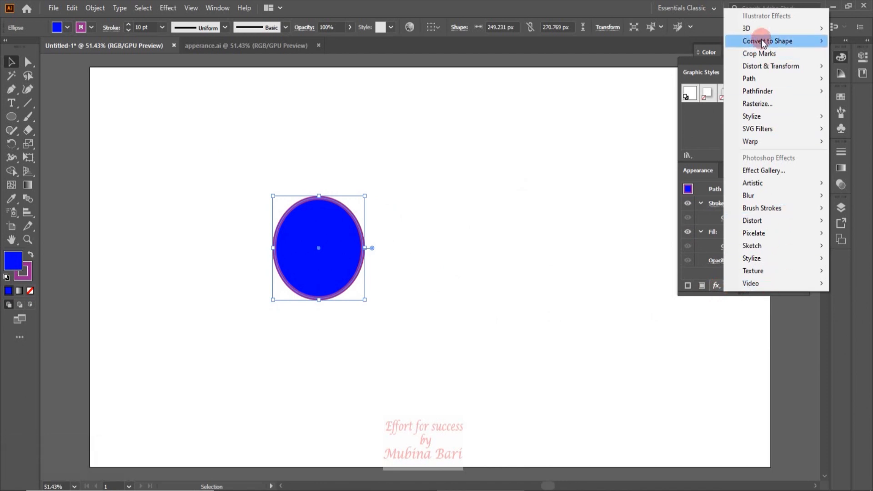
left_click(520, 149)
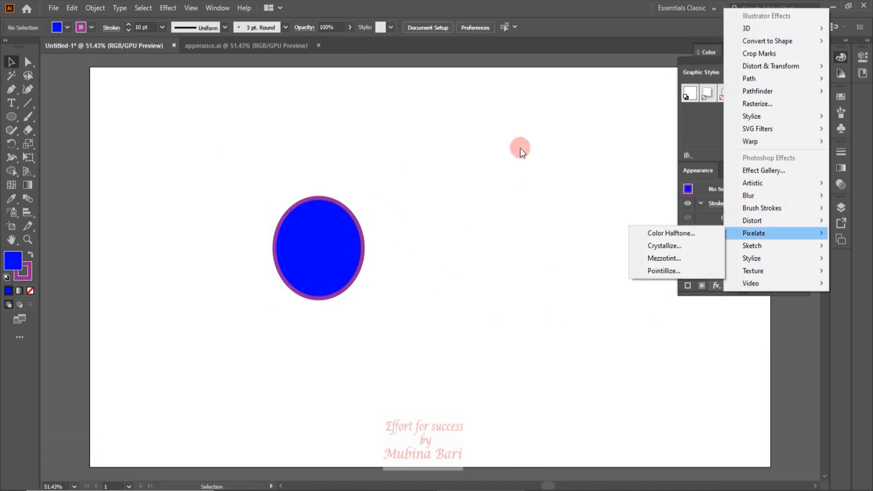
left_click(173, 10)
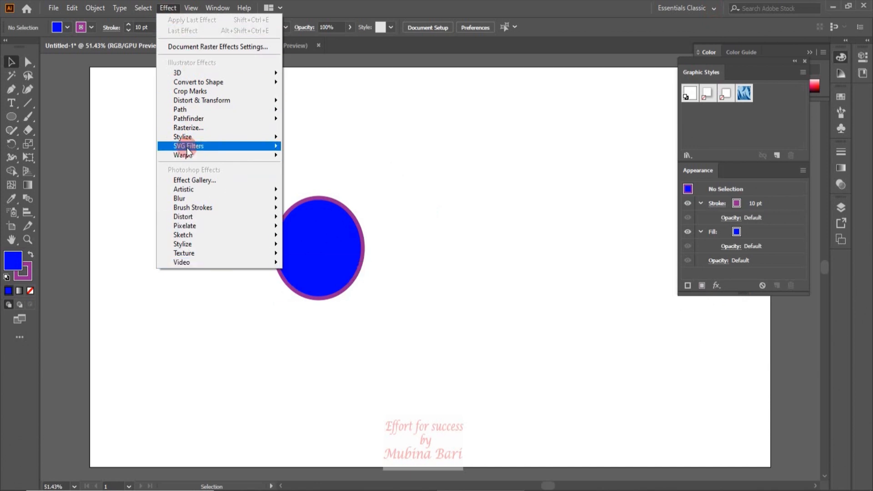
mouse_move(188, 156)
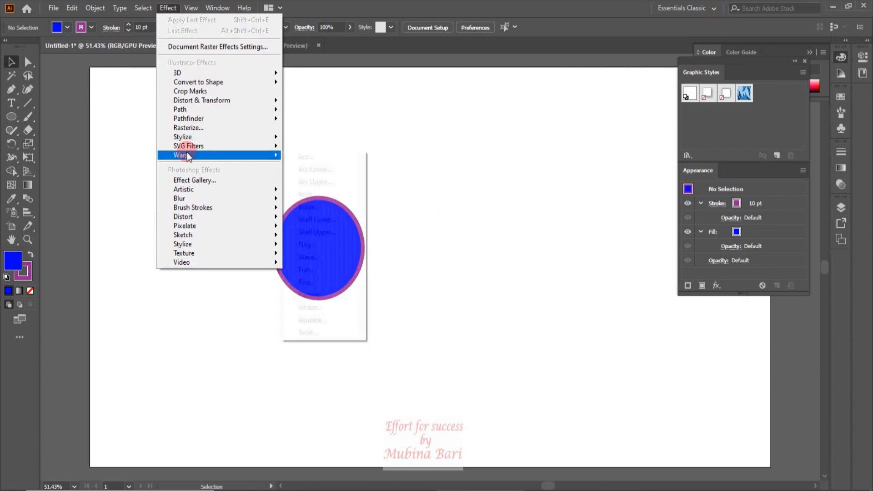
left_click(164, 9)
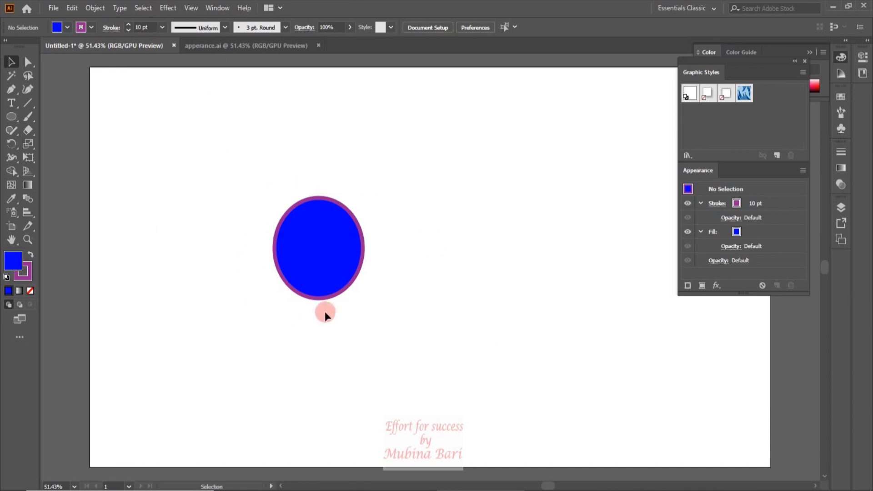
Apply a Pucker & Bloat effect to the blue ellipse, with the amount close to maximum bloat
left_click(357, 266)
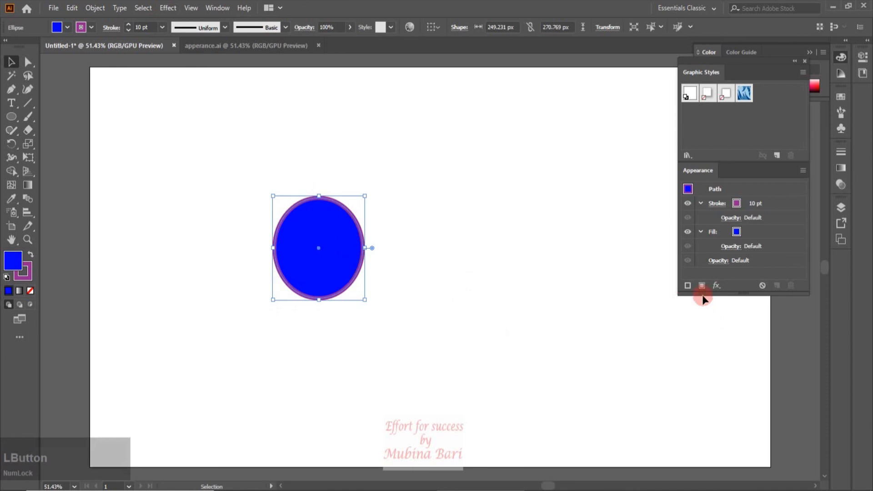
left_click(720, 285)
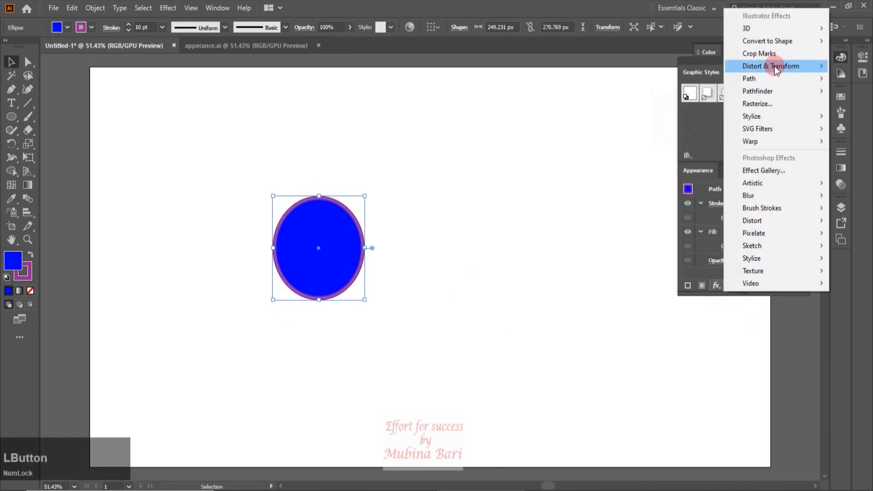
mouse_move(774, 66)
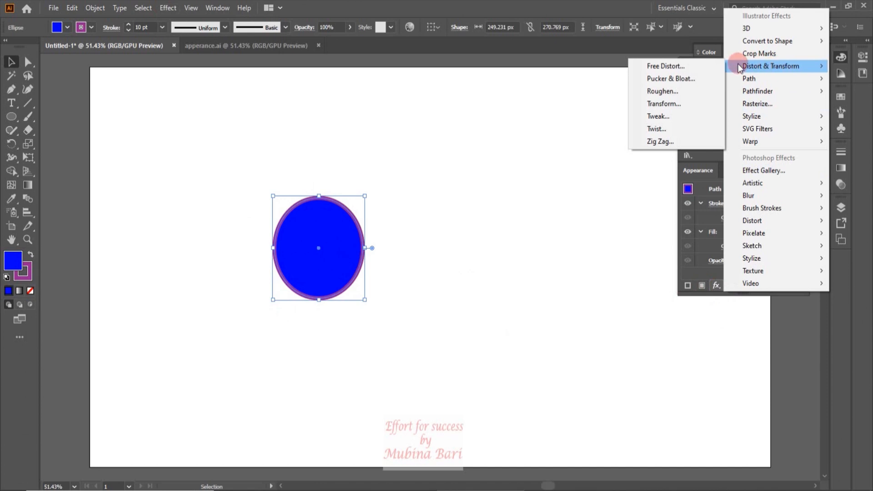
left_click(698, 79)
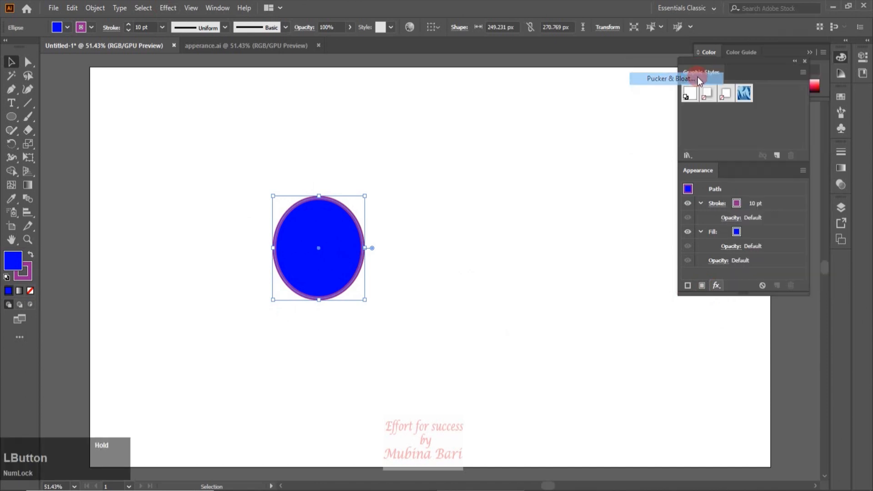
left_click_drag(499, 137, 529, 139)
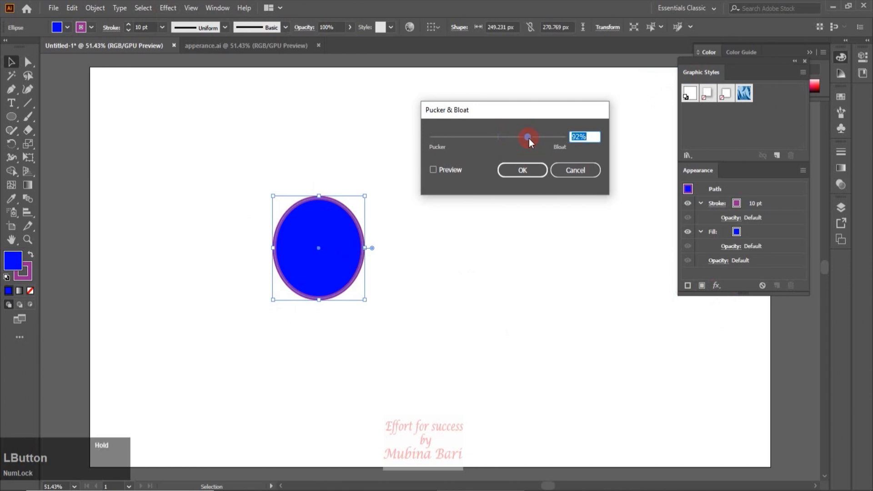
left_click(434, 170)
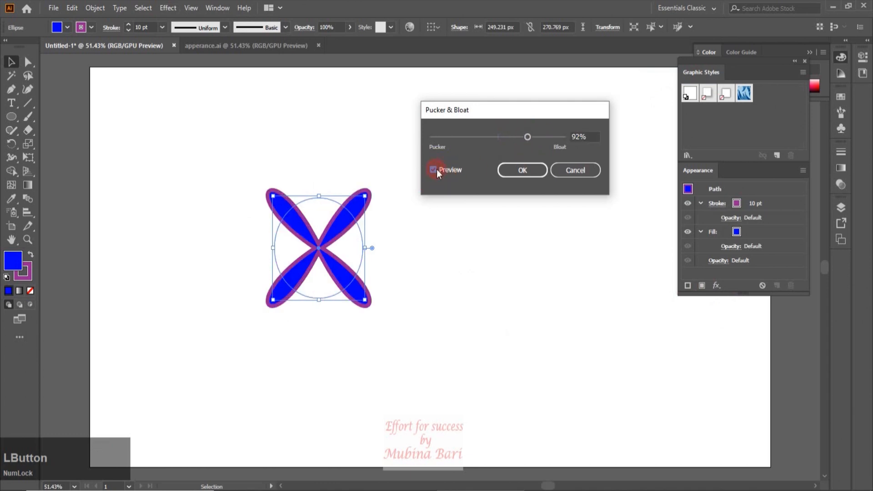
left_click_drag(530, 138, 561, 135)
left_click(536, 170)
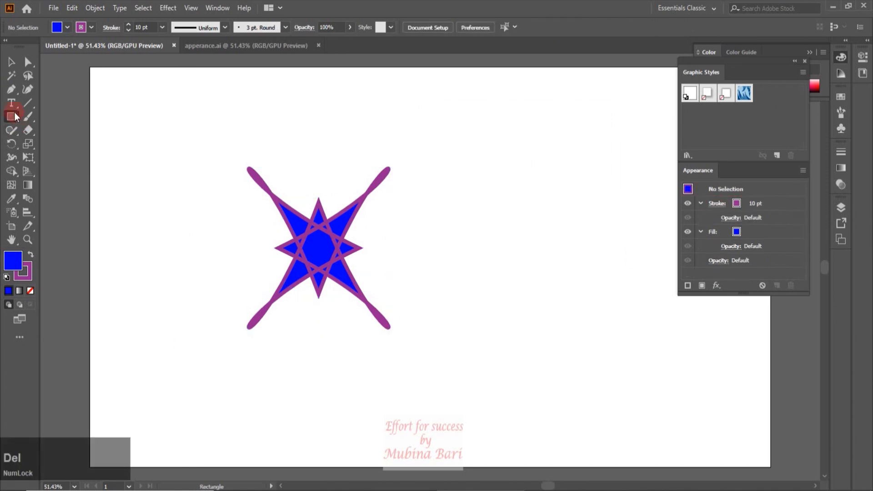
Draw a rectangle about 232 by 275 px beside the bloated shape, using the default fill and stroke
left_click(14, 113)
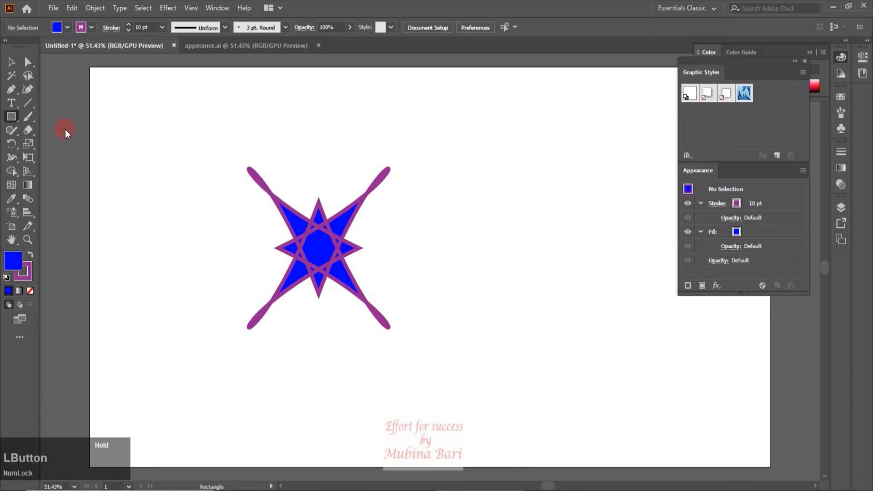
left_click(6, 277)
mouse_move(494, 191)
left_mouse_down()
mouse_move(560, 259)
mouse_move(576, 292)
left_mouse_up()
key("v")
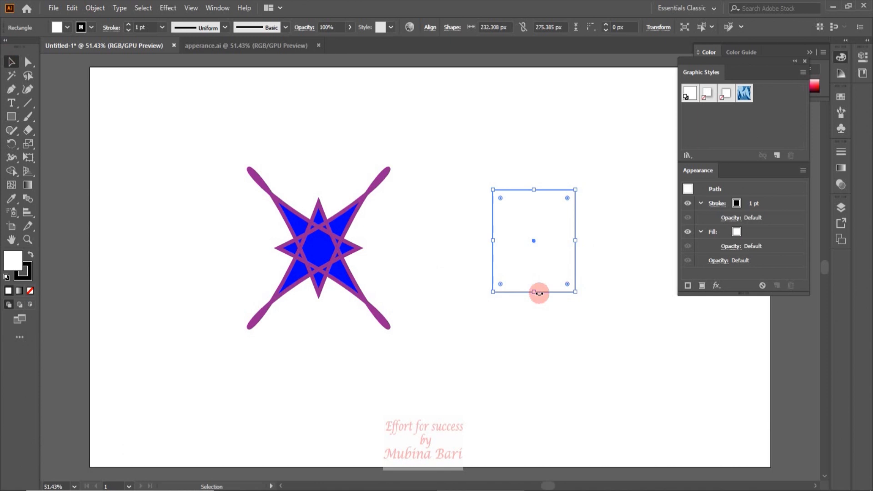
Open the 3D Effects graphic style library and apply its blue-framed white 3D style to the rectangle
left_click(689, 155)
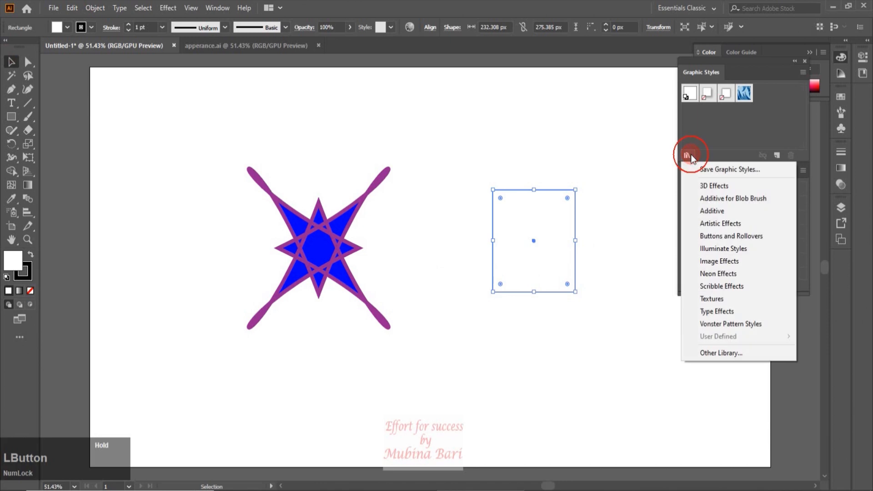
left_click(710, 187)
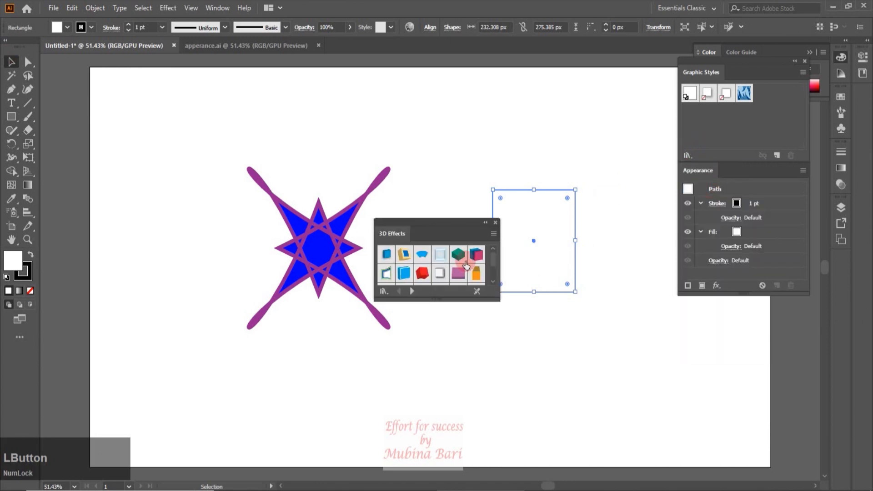
mouse_move(493, 258)
left_mouse_down()
mouse_move(492, 272)
mouse_move(493, 263)
left_mouse_up()
left_click(477, 279)
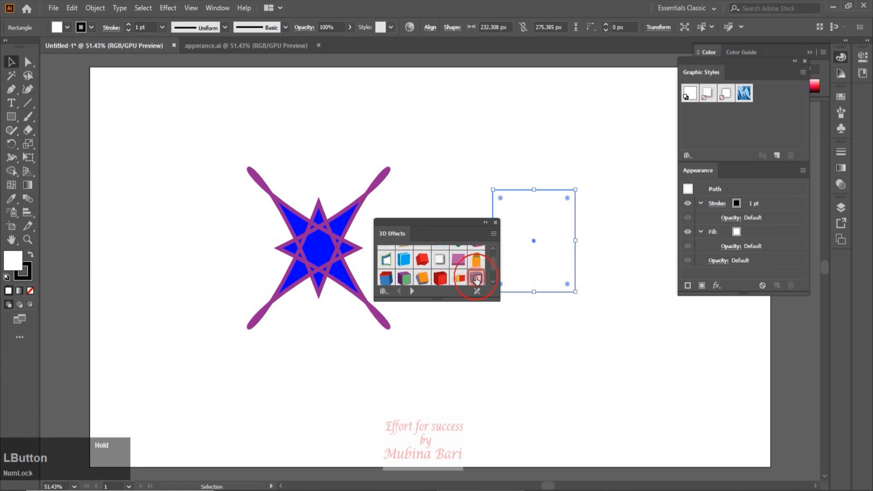
left_click(636, 206)
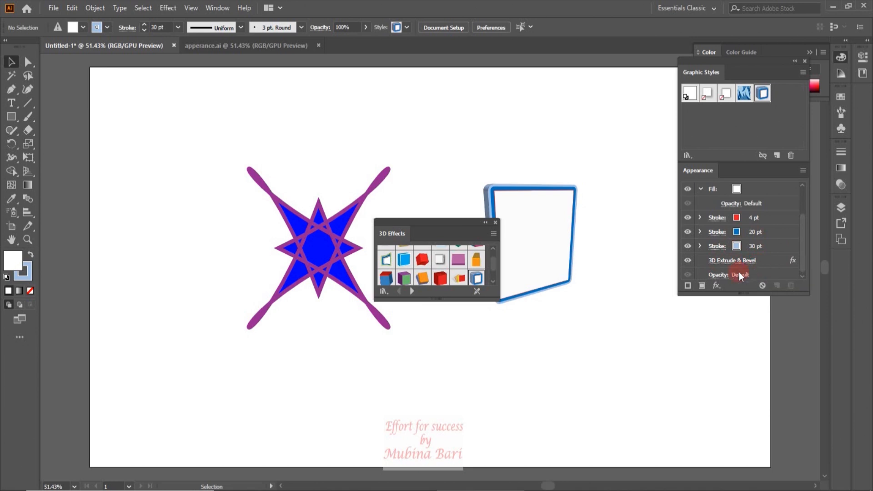
left_click(802, 259)
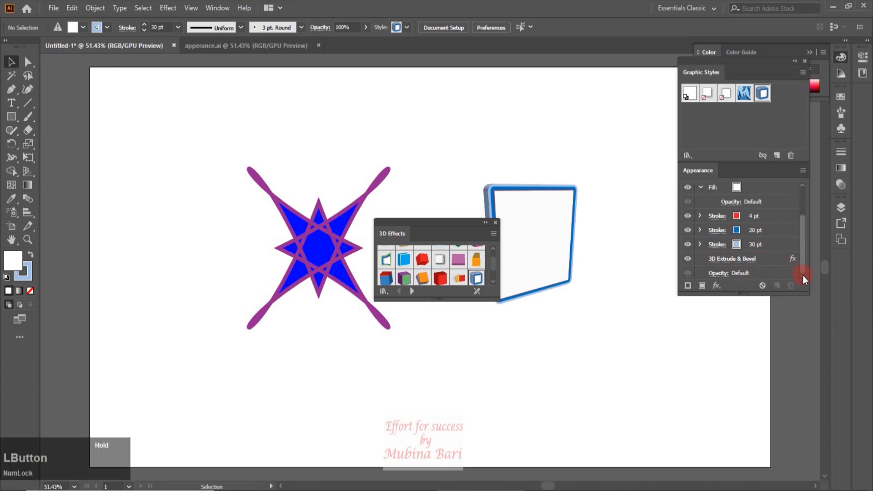
left_click(566, 273)
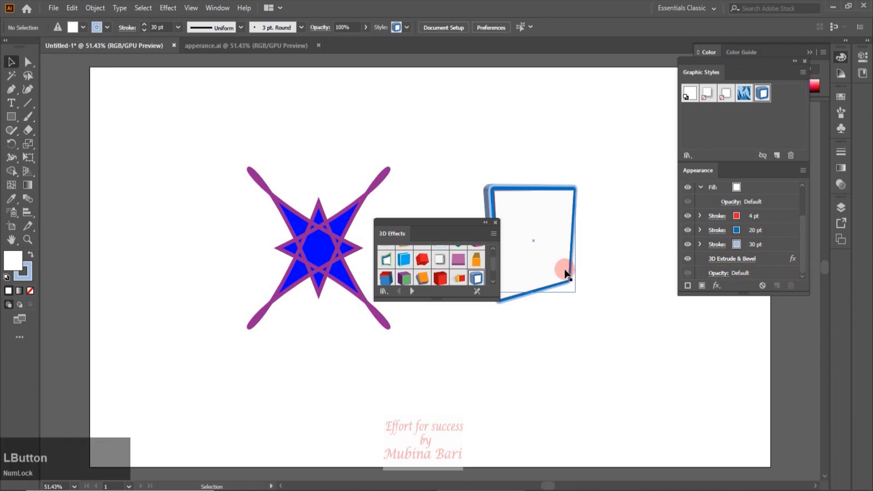
Apply the solid red 3D block graphic style to the rectangle and close the 3D Effects library
left_click(436, 281)
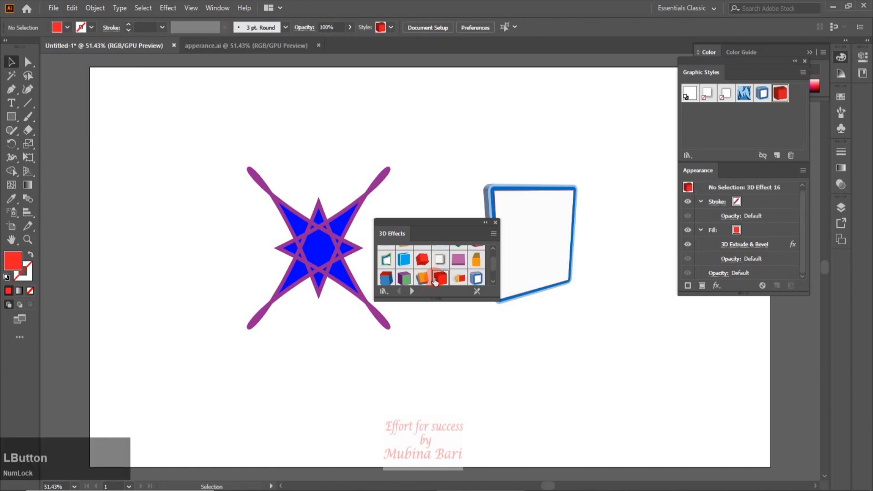
left_click_drag(436, 281, 545, 229)
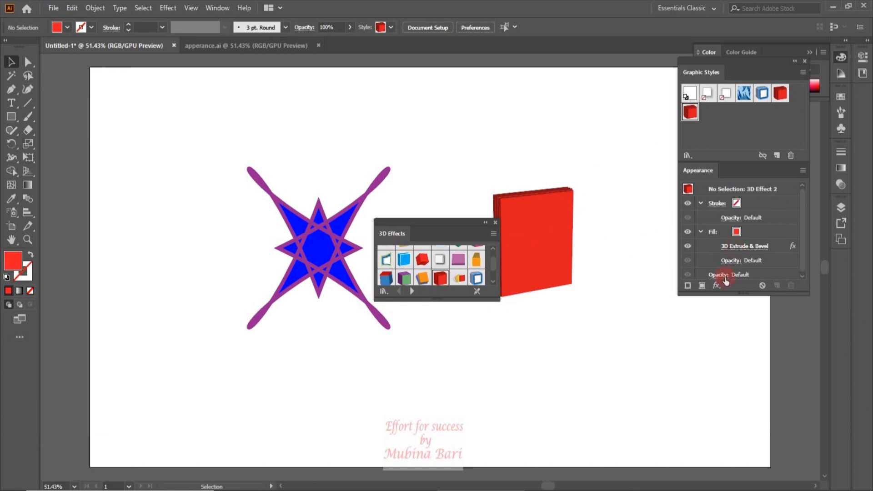
left_click(756, 250)
left_click(704, 233)
left_click(746, 203)
left_click(375, 187)
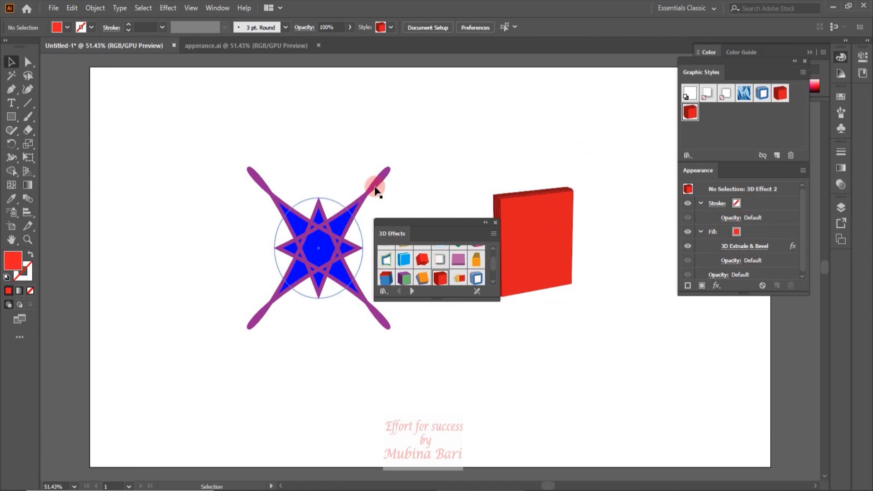
left_click(497, 222)
left_click(682, 108)
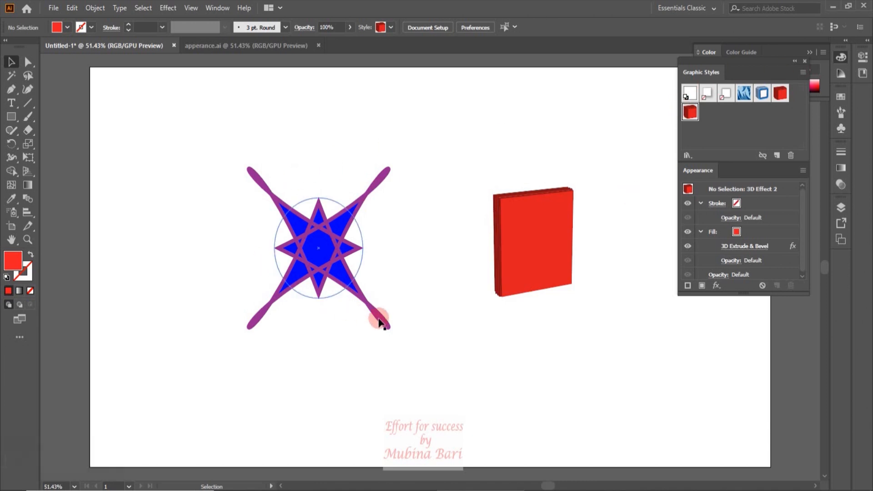
Save the bloated ellipse's appearance as a graphic style and apply it to a new rectangle about 211 by 186 px above the red block
left_click_drag(317, 250, 713, 122)
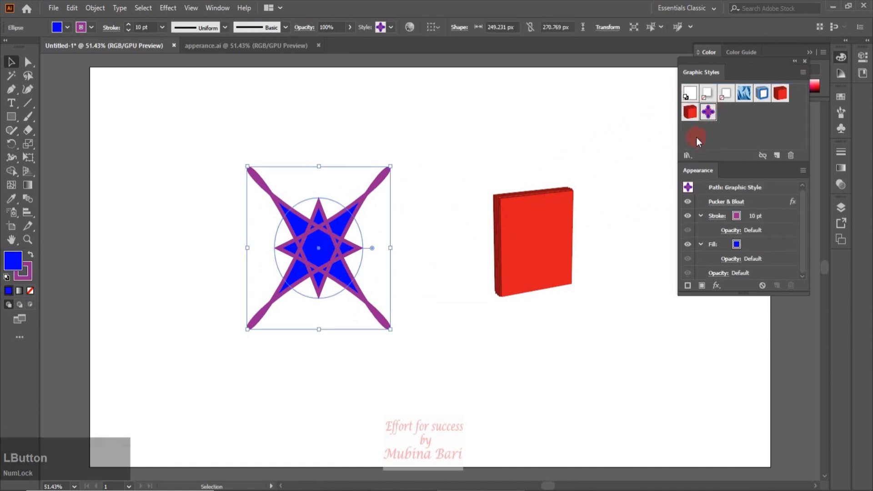
left_click_drag(15, 123, 54, 121)
mouse_move(426, 96)
left_mouse_down()
mouse_move(452, 108)
mouse_move(503, 166)
left_mouse_up()
left_click(709, 112)
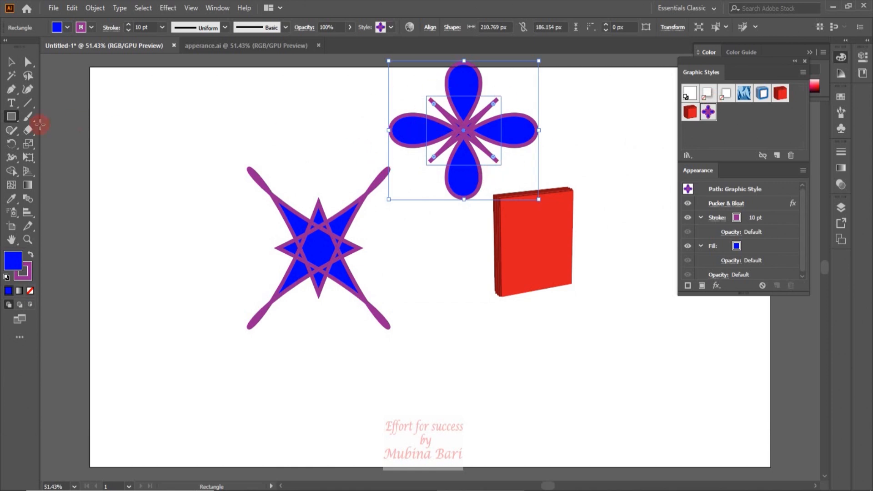
Draw a star about 382 by 380 px beside the bloated ellipse, apply the saved bloat style and move it fully onto the artboard
left_click_drag(15, 121, 50, 171)
left_click_drag(124, 202, 167, 250)
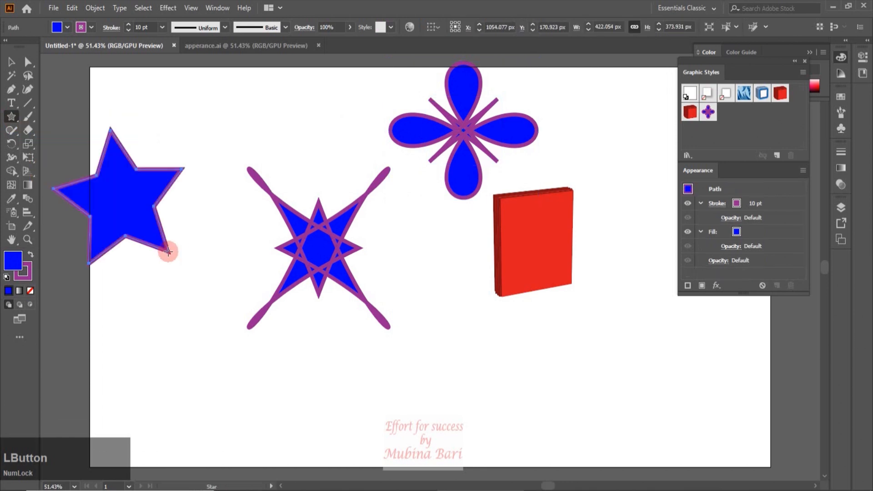
left_click(708, 112)
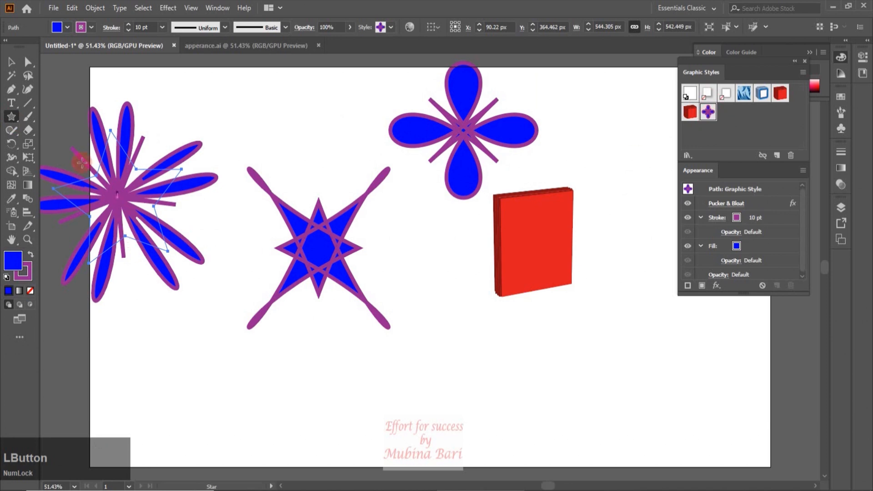
left_click(12, 62)
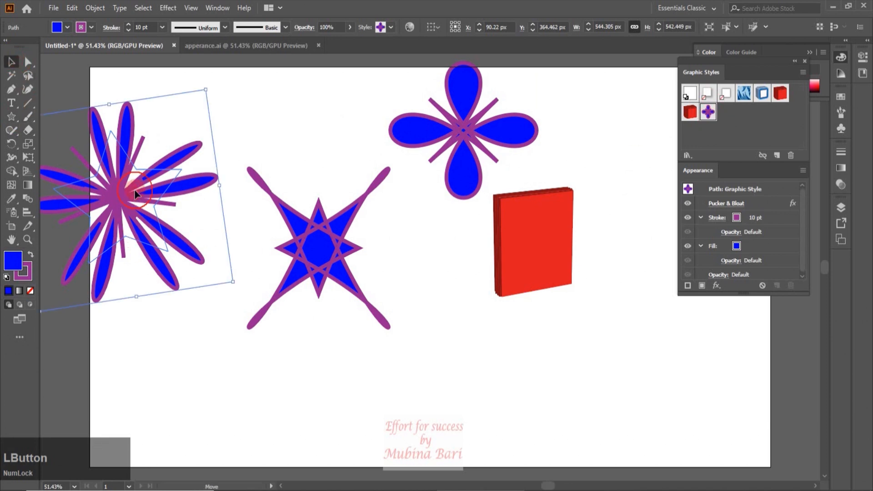
left_click_drag(112, 179, 154, 162)
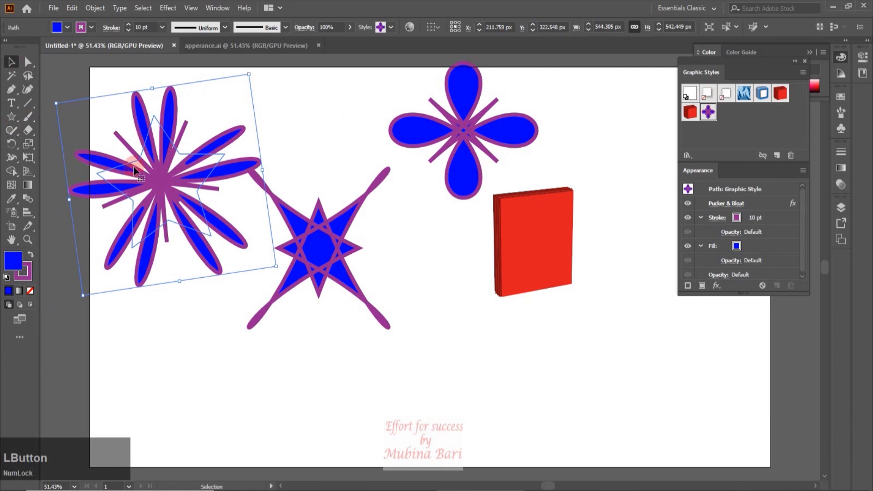
Recolour the styled star with a green fill and an orange stroke
left_click(68, 27)
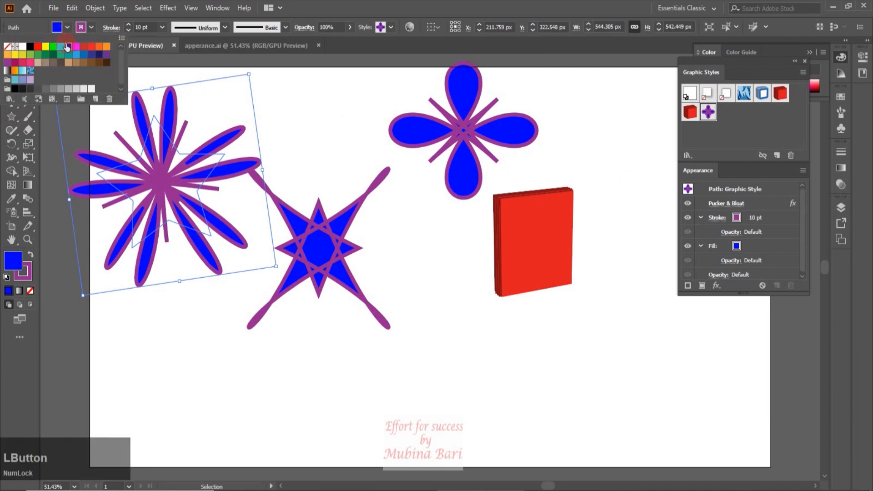
left_click(38, 56)
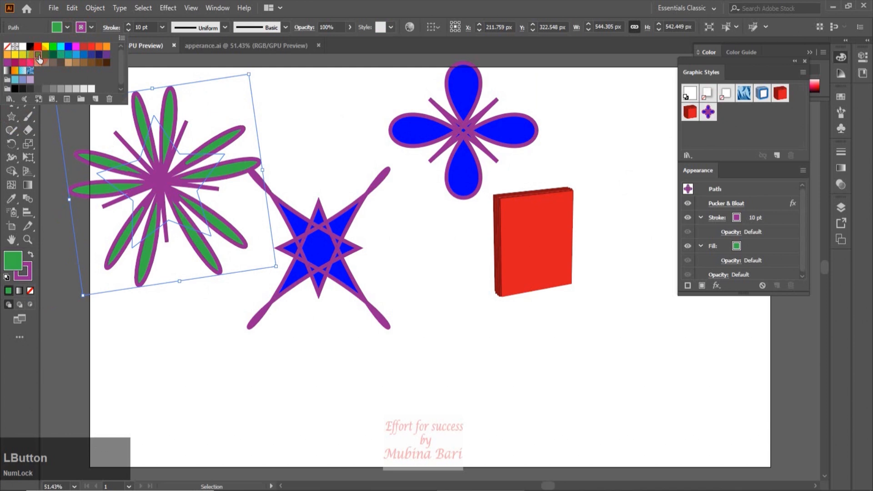
left_click(90, 27)
left_click(106, 46)
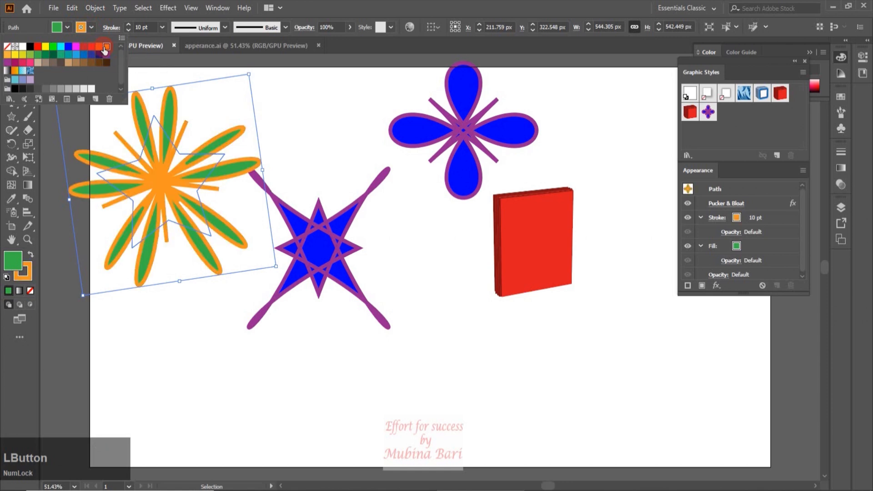
left_click(342, 128)
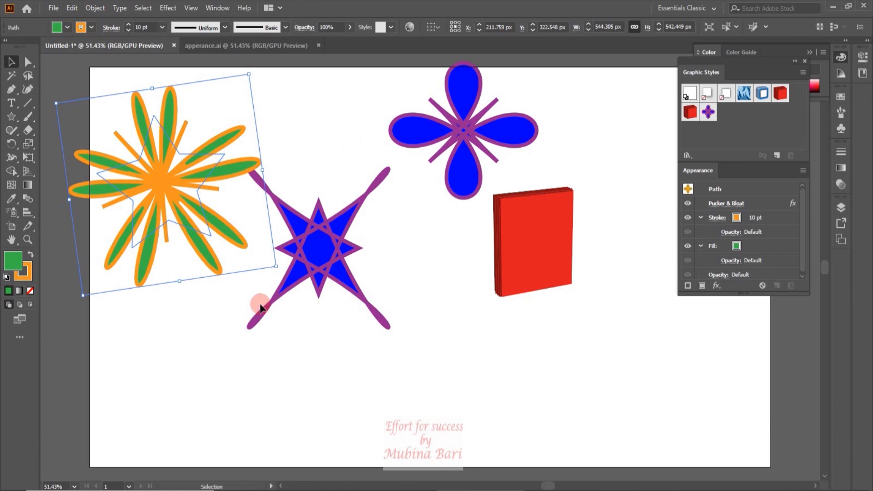
Delete all artwork on the artboard and draw a green rectangle with an orange stroke, about 417 by 317 px
left_click_drag(98, 72, 579, 313)
key("Delete")
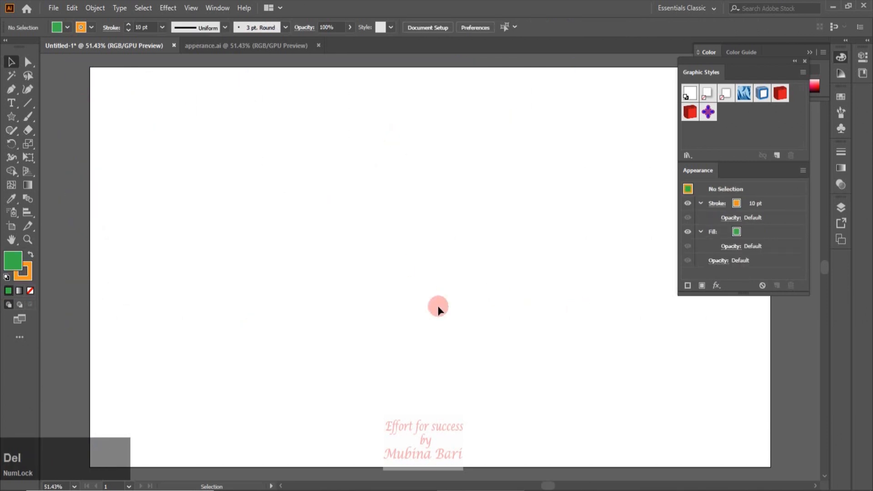
key("m")
left_click_drag(302, 181, 451, 300)
Add a second stroke to the rectangle and set the lower stroke to purple with a 40 pt weight
left_click(687, 285)
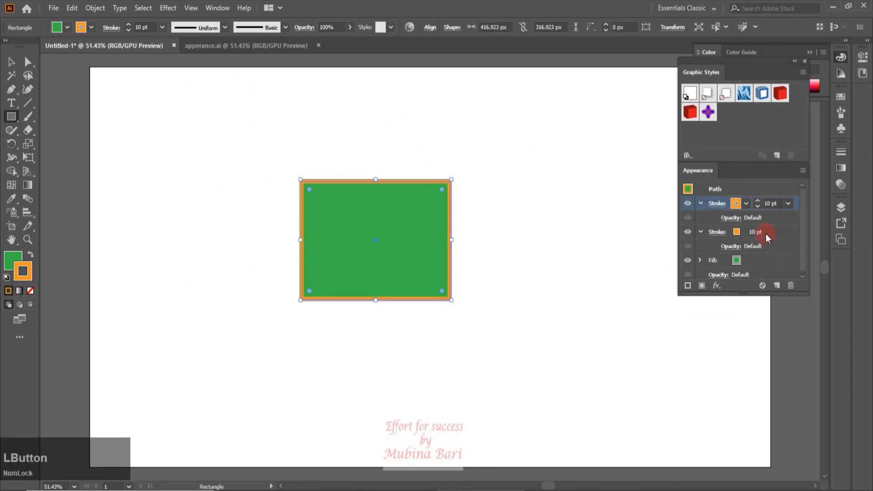
left_click(755, 232)
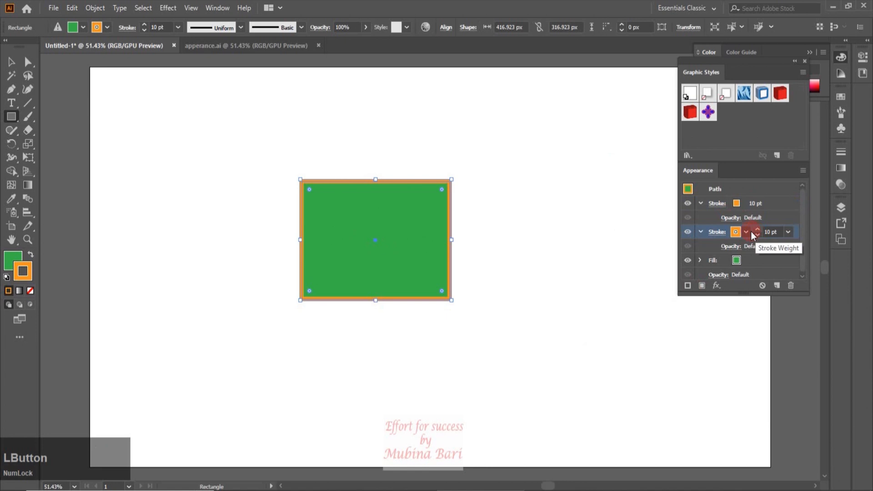
left_click(745, 231)
left_click(629, 270)
left_click(788, 232)
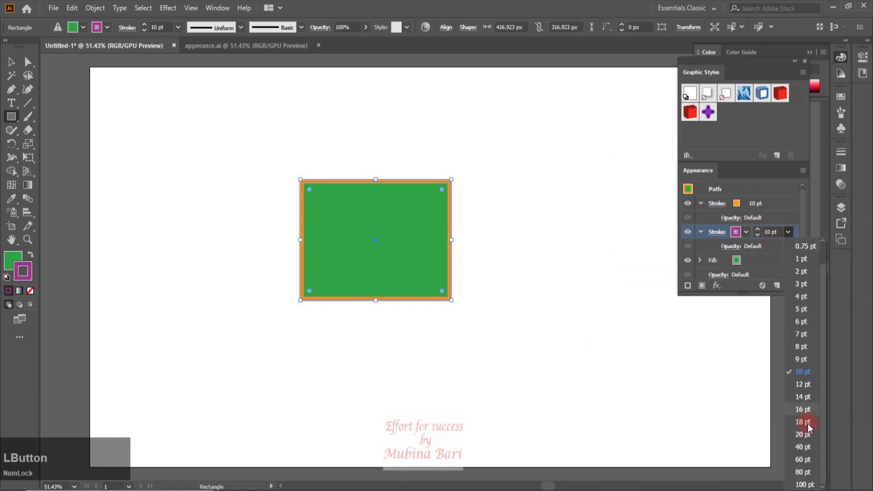
left_click(802, 448)
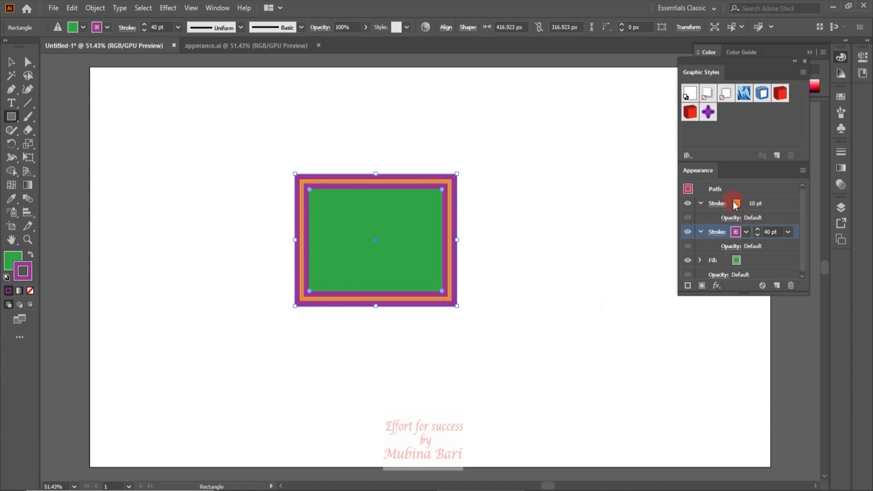
Make the upper orange stroke a dashed line with the dashes aligned to the corners and path ends
left_click(718, 204)
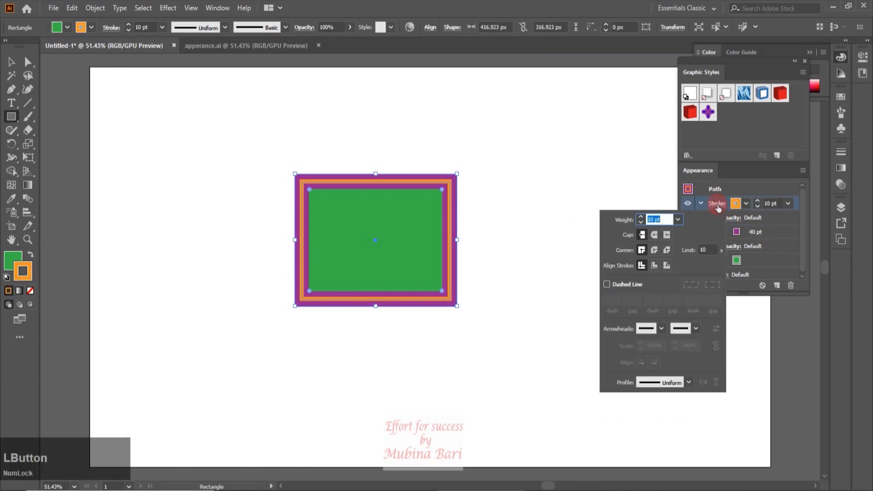
left_click(606, 284)
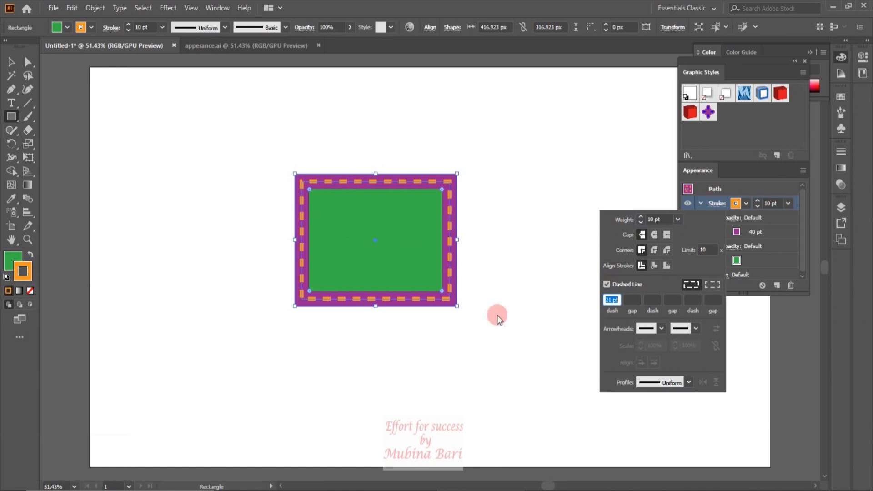
left_click(713, 284)
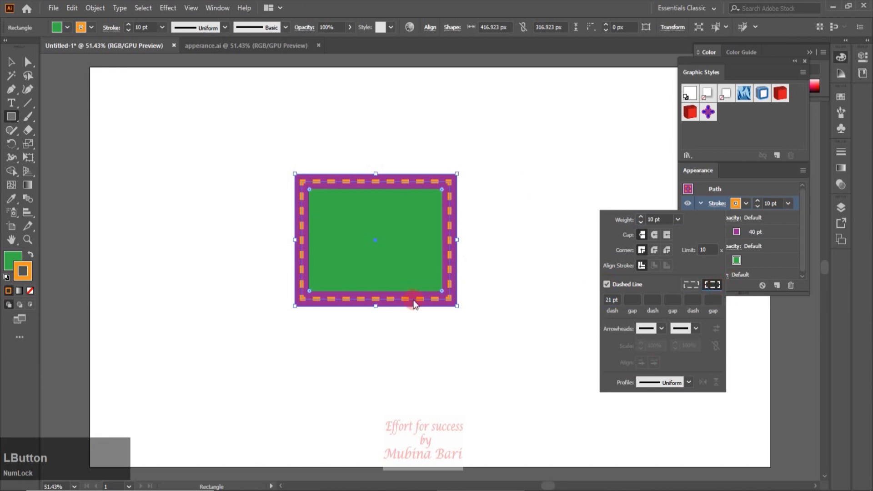
Set the orange stroke's dash length to 12 pt and close the stroke options
double_click(607, 300)
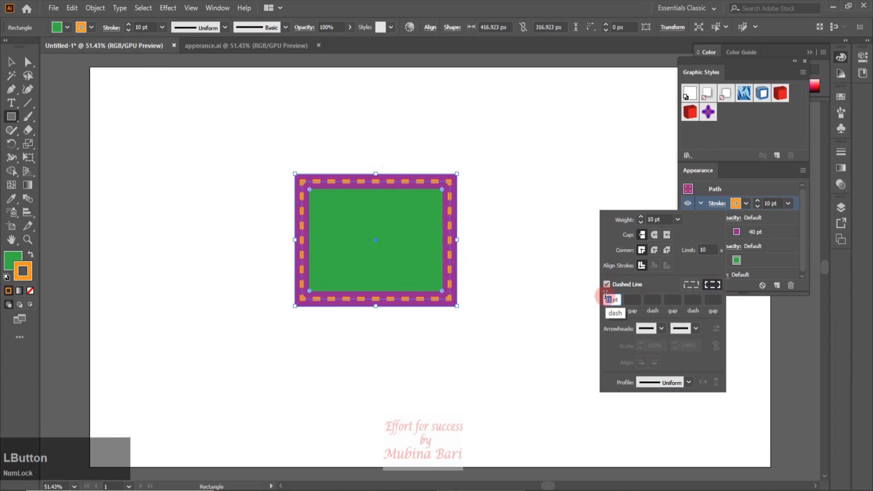
key("Up")
key("Down")
key("Down")
key("Down")
key("Down")
key("Down")
key("Down")
key("Down")
key("Down")
key("Down")
key("Down")
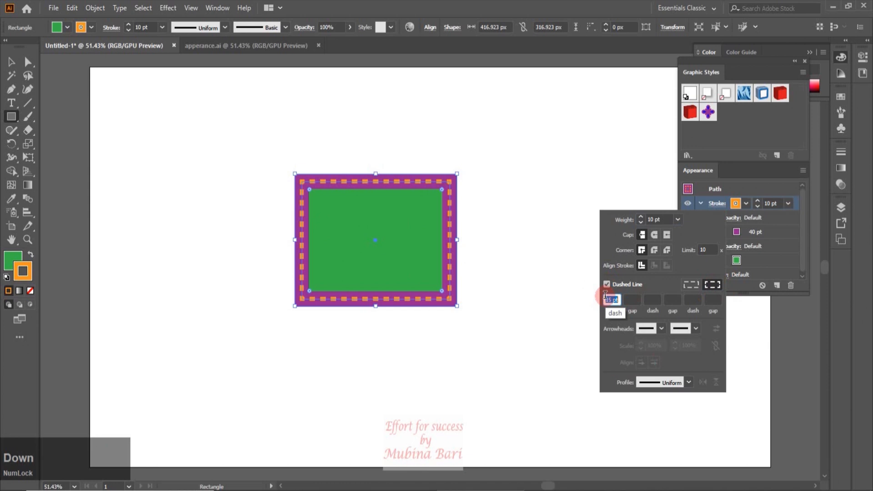
key("Down")
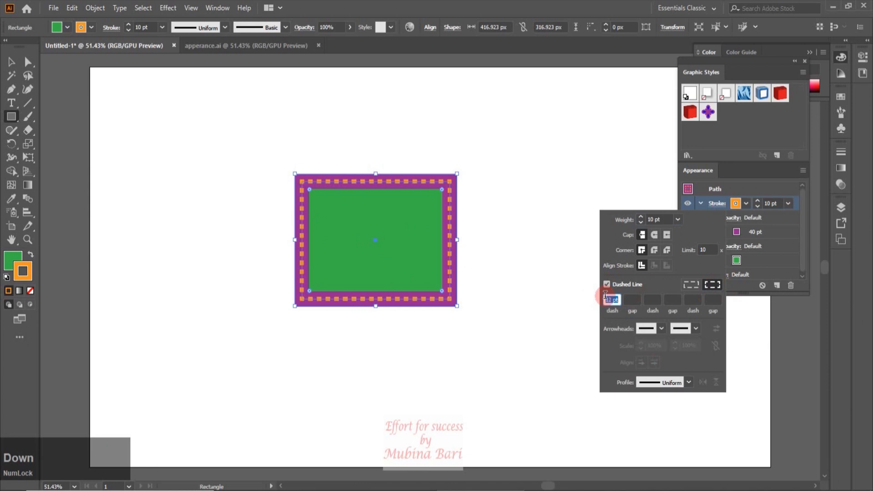
left_click(658, 189)
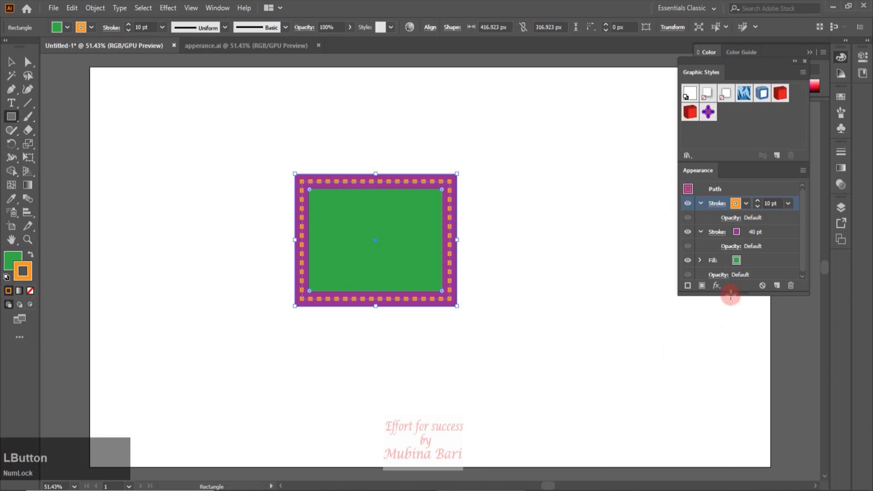
Add another stroke to the rectangle and make the one below the top dashed stroke solid RGB Blue
left_click(687, 286)
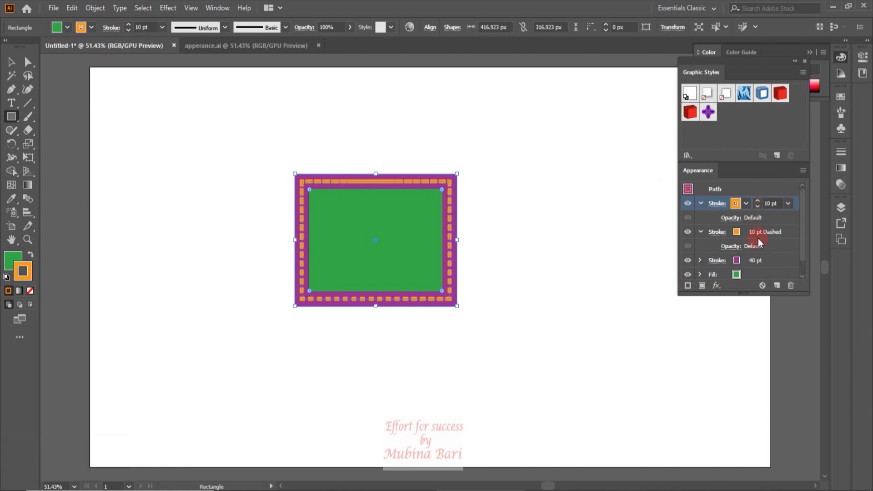
left_click(718, 232)
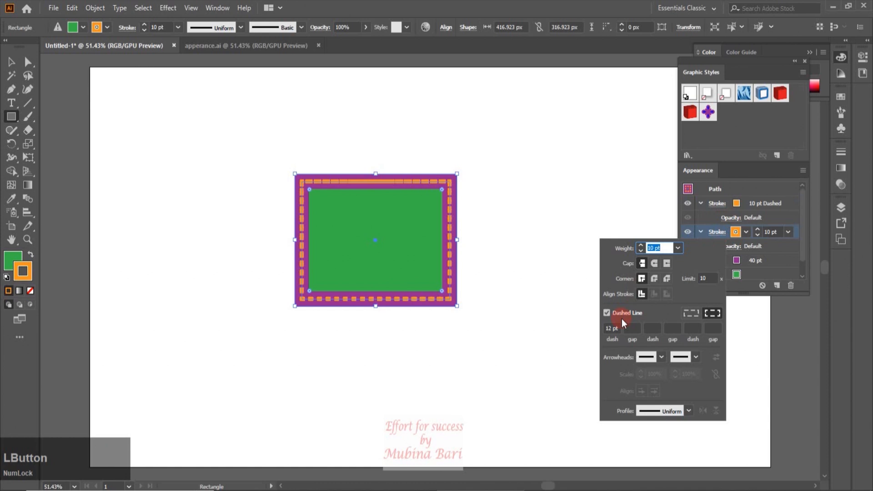
left_click(607, 313)
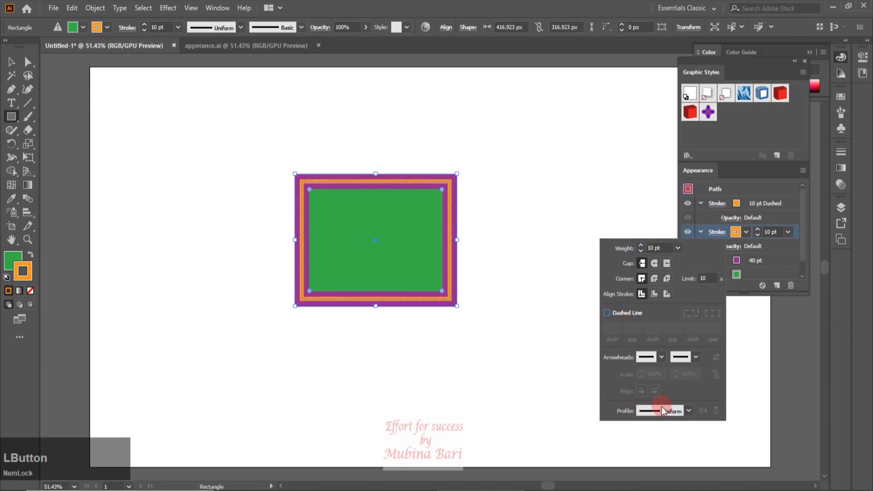
left_click(746, 232)
left_click(746, 232)
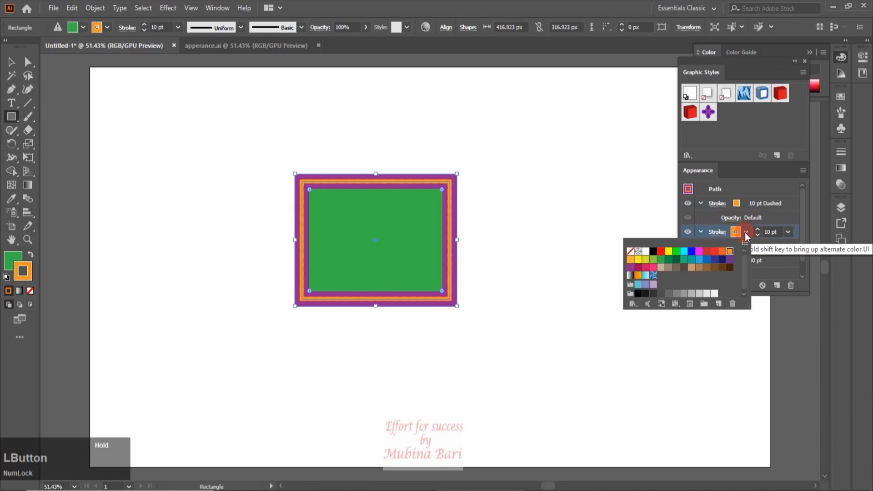
left_click(691, 258)
Set the purple stroke's weight to 30 pt, change the rectangle's fill to cyan and deselect it
left_click(736, 254)
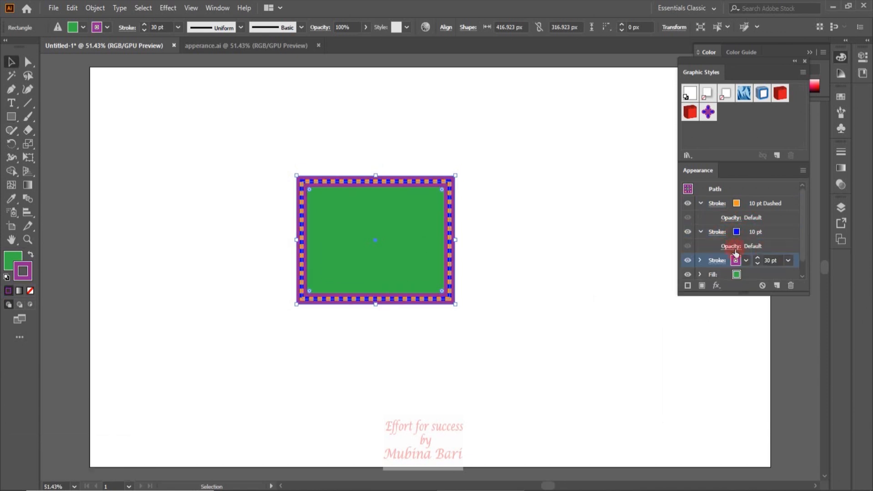
left_click(736, 275)
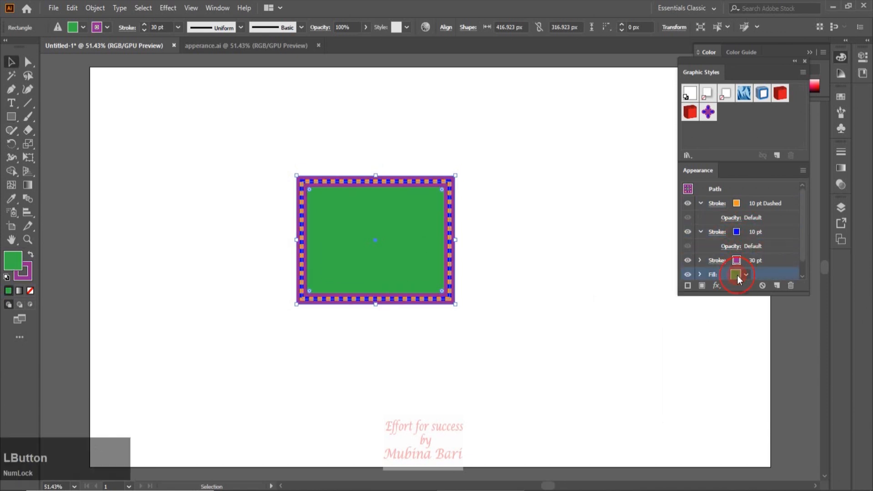
left_click(737, 275)
left_click(673, 293)
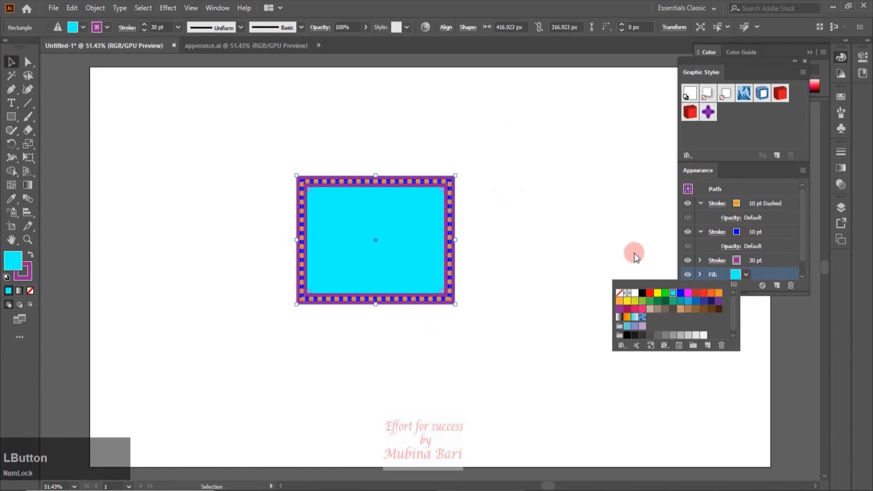
left_click(634, 253)
left_click(186, 130)
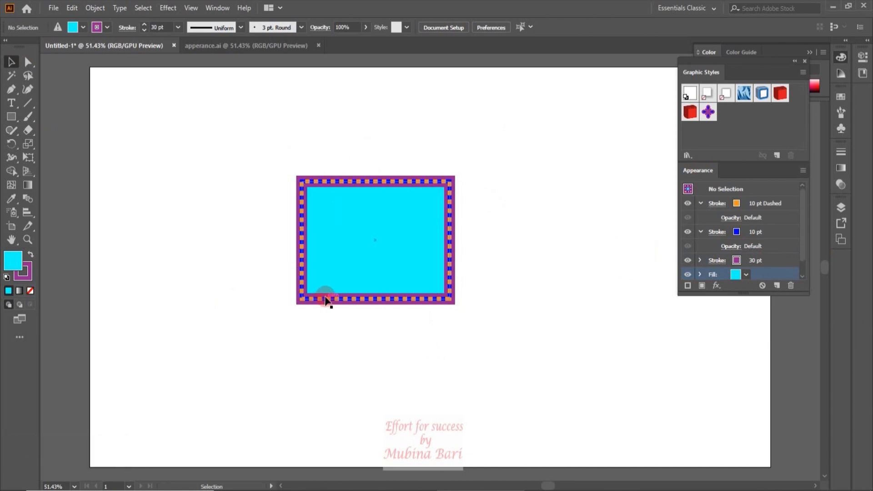
Save the multi-stroke rectangle's appearance as a new graphic style and delete the rectangle
left_click_drag(398, 295, 730, 130)
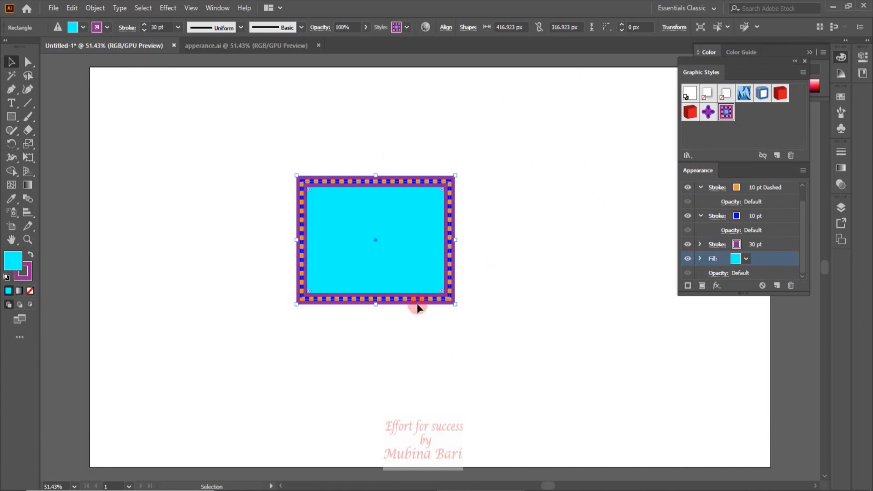
key("Delete")
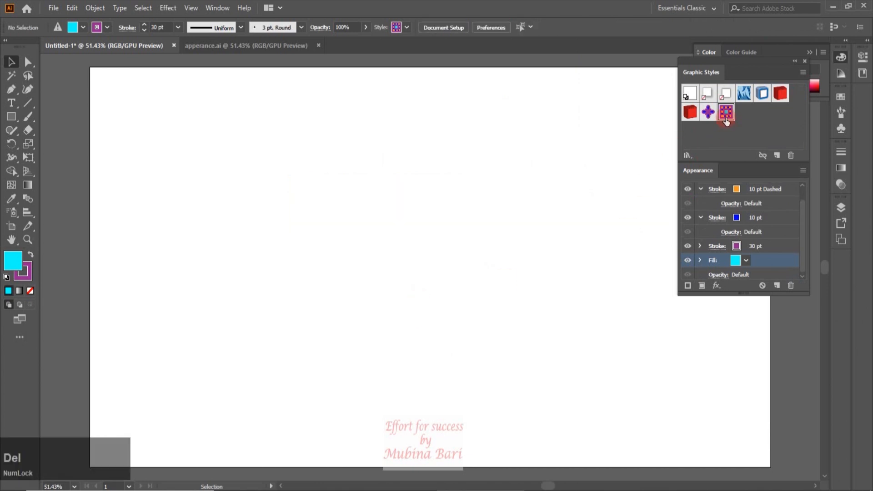
Draw a star about 421 by 408 px and apply the new multi-stroke graphic style to it
left_click_drag(15, 122, 57, 175)
left_click_drag(296, 178, 359, 251)
key("v")
left_click(731, 113)
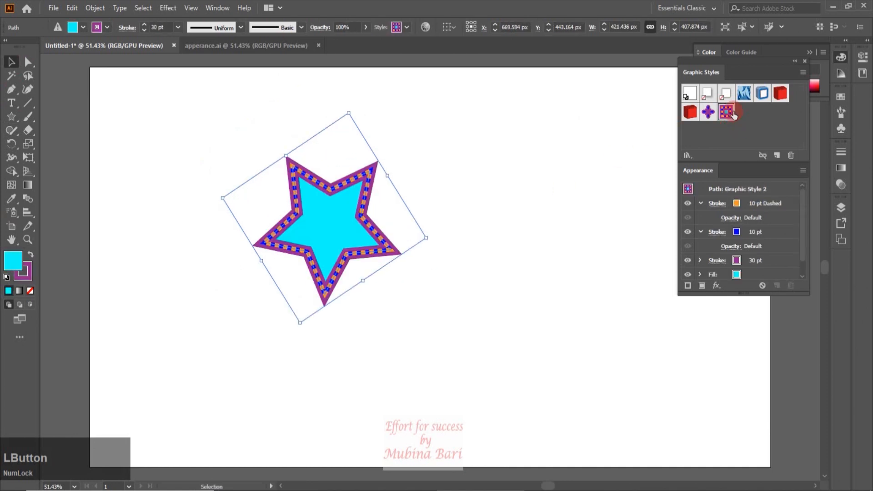
Scale the star proportionally together with its strokes until the purple stroke is about 54 pt, and deselect it
left_click_drag(300, 321, 360, 391)
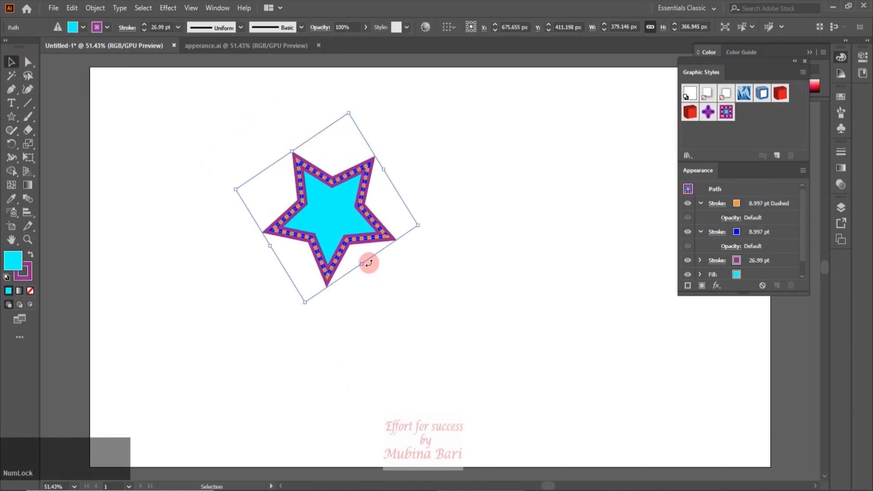
left_click_drag(362, 264, 442, 373)
left_click(555, 337)
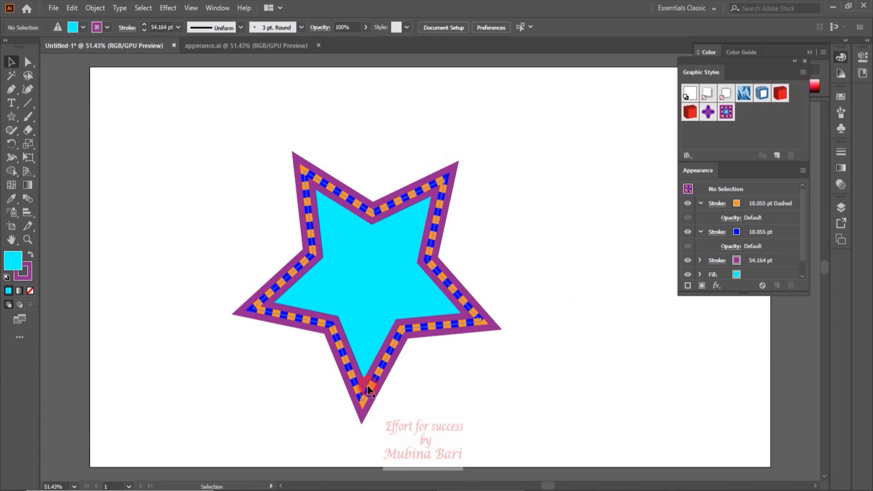
Try clearing the whole appearance of the star, undo it, and deselect the star
left_click(359, 399)
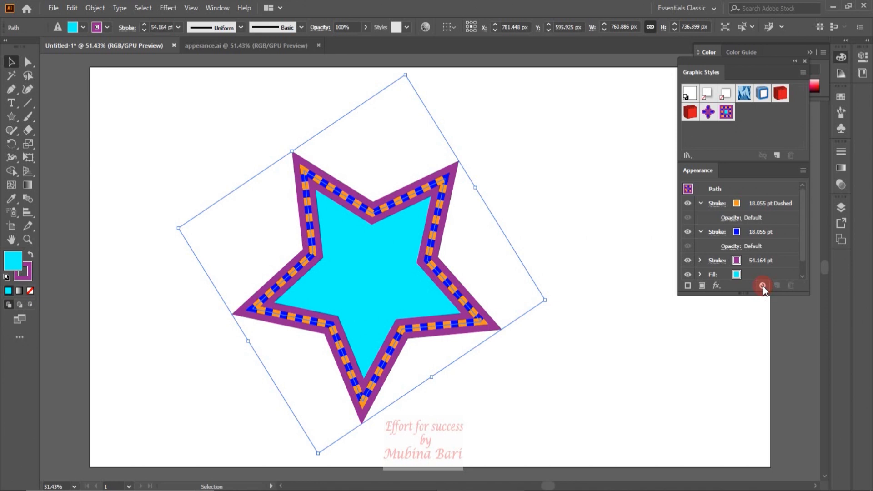
left_click(763, 286)
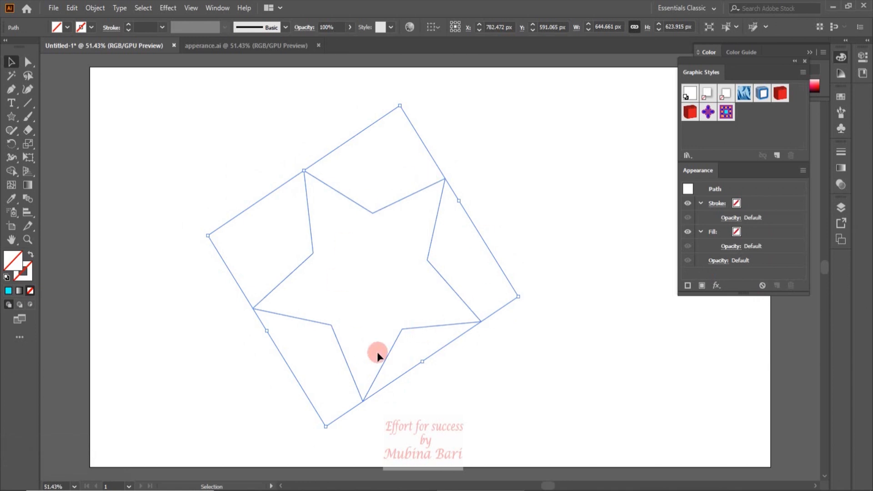
key("ctrl+z")
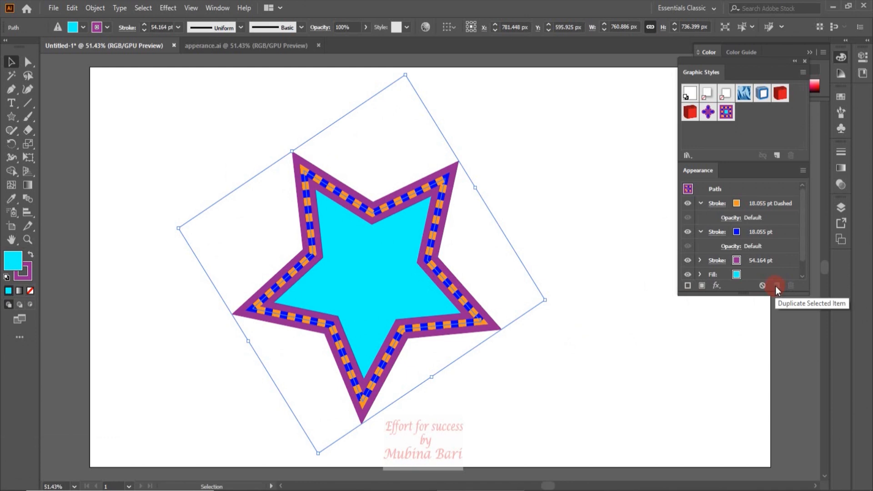
left_click(606, 270)
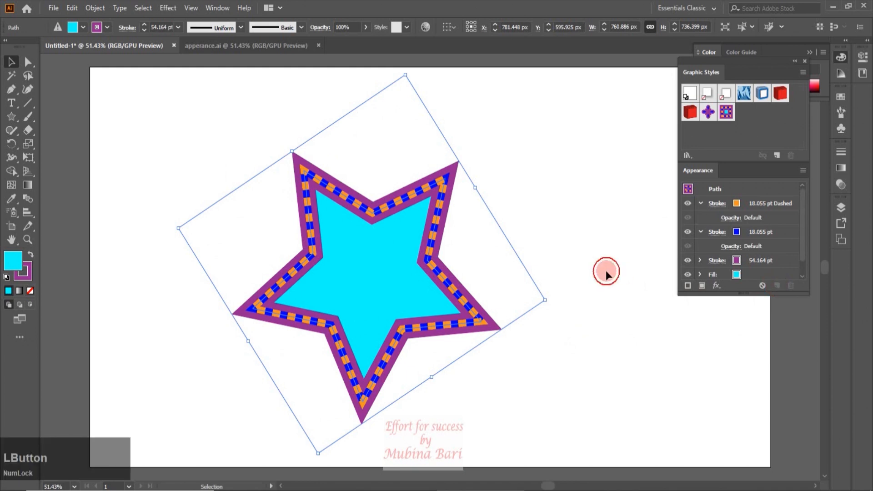
Duplicate the solid blue stroke in the appearance list, then delete the duplicate
left_click(753, 233)
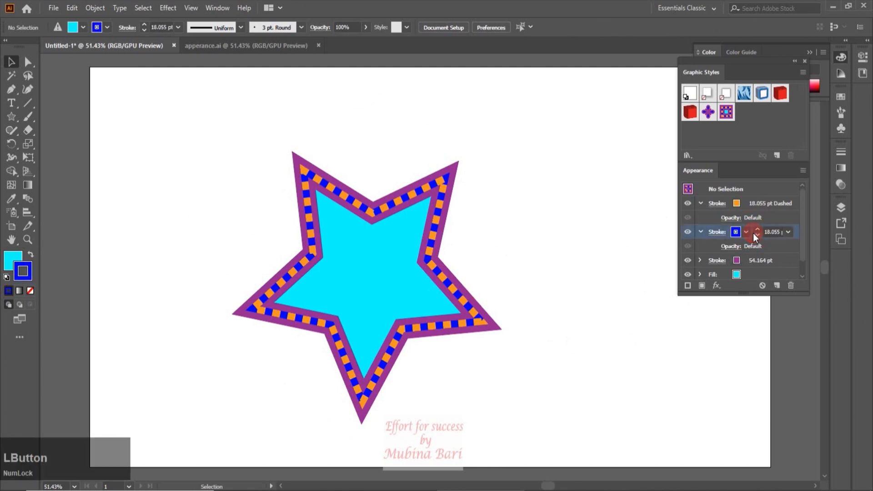
left_click(776, 285)
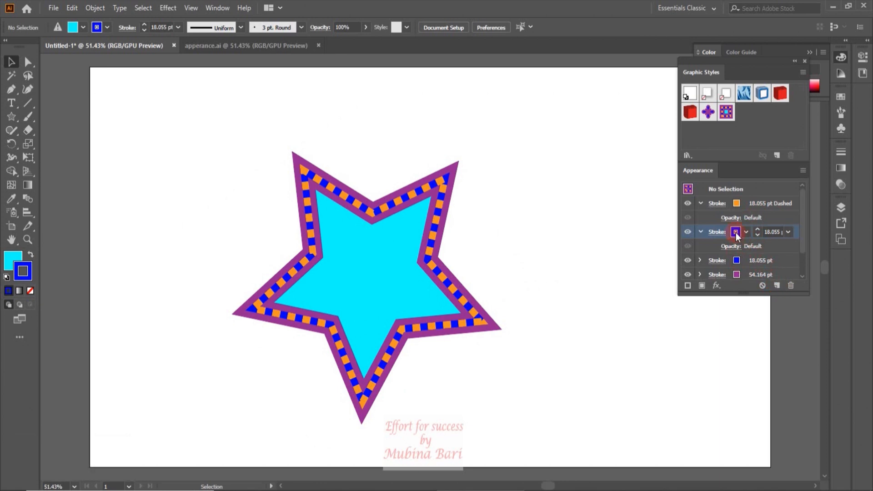
left_click(789, 286)
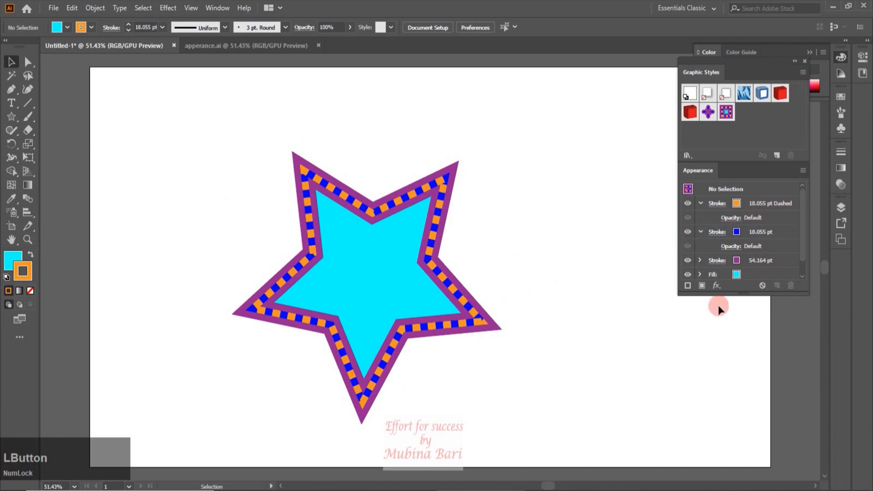
Scale the star down proportionally with its strokes, place it in the artboard's upper-left corner and deselect it
left_click(802, 172)
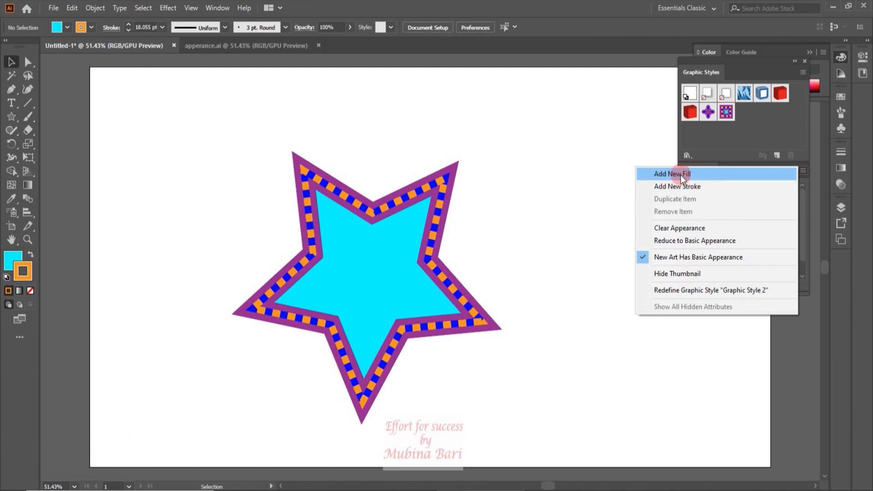
left_click(415, 332)
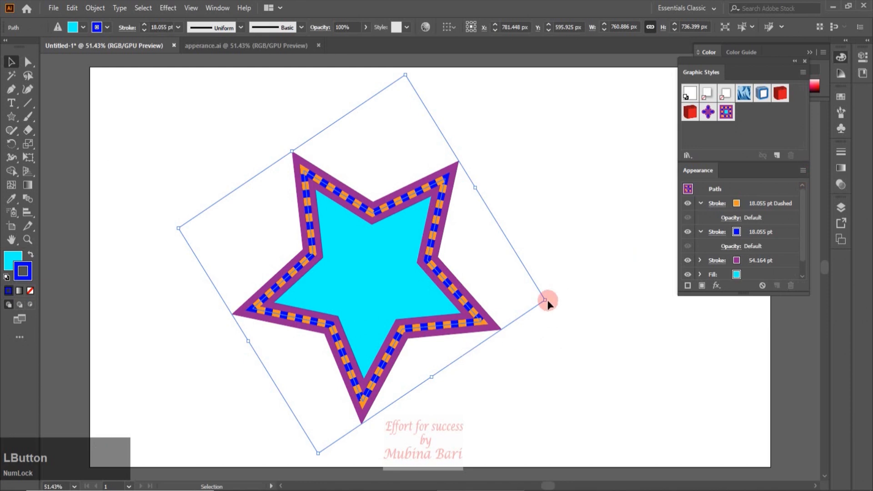
left_click_drag(431, 377, 148, 142)
left_click(104, 232)
Draw a tilted hexagon about 365 by 362 px near the artboard's centre and fill it with light brown
left_click_drag(11, 117, 58, 158)
left_click(59, 157)
left_click_drag(362, 204, 407, 255)
left_click(67, 27)
left_click(76, 63)
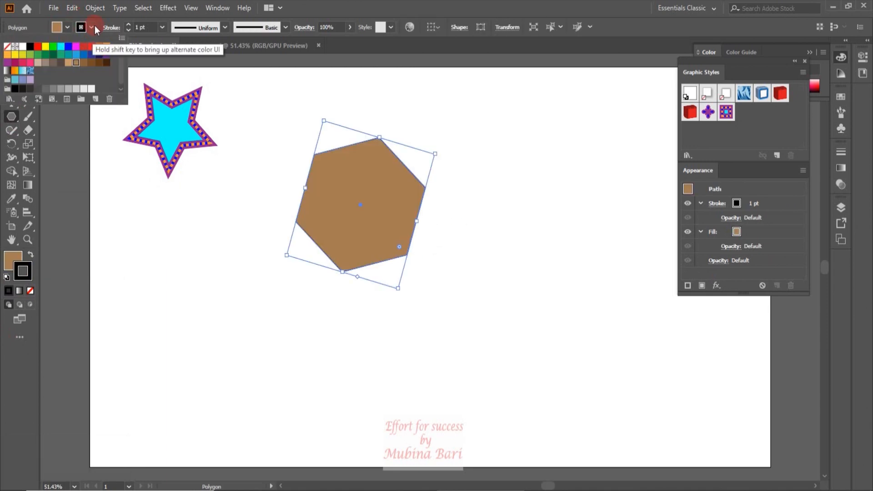
Give the hexagon a dark brown stroke with a weight of 14 pt
left_click(92, 28)
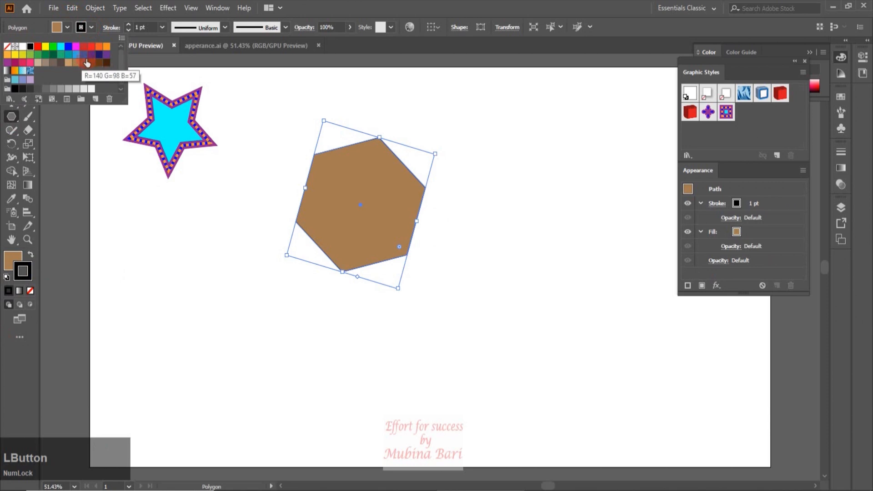
left_click(106, 63)
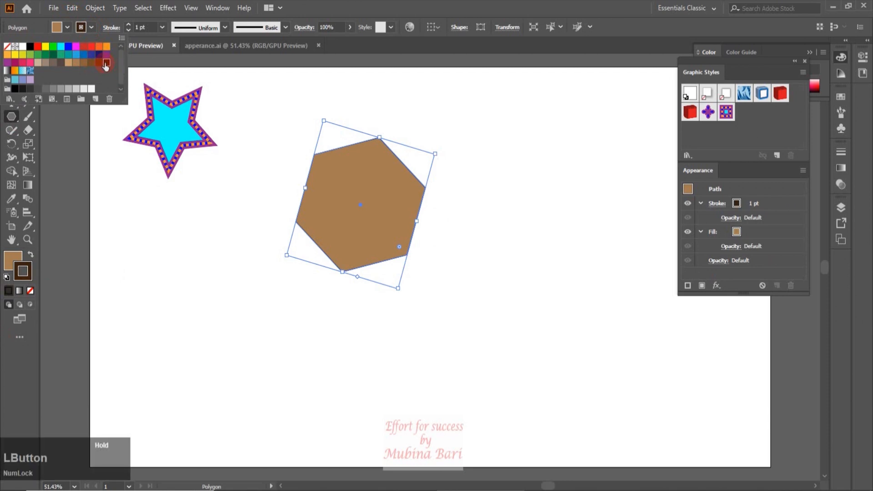
left_click(162, 27)
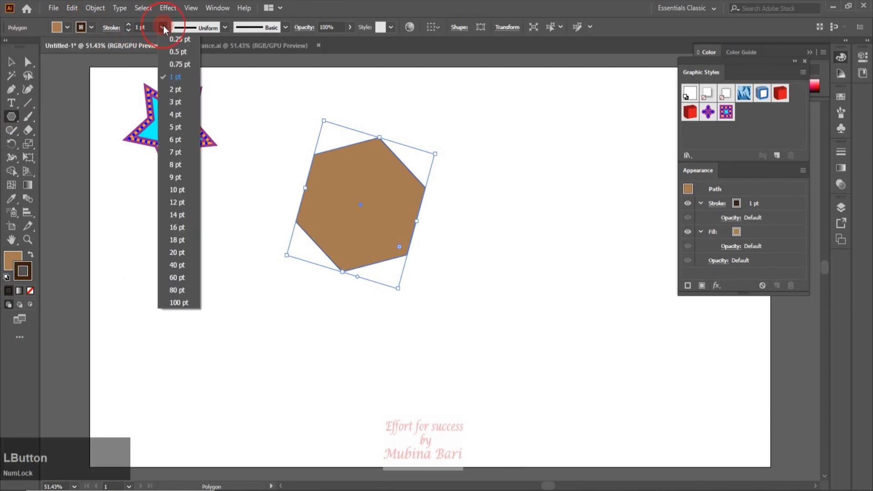
left_click(176, 214)
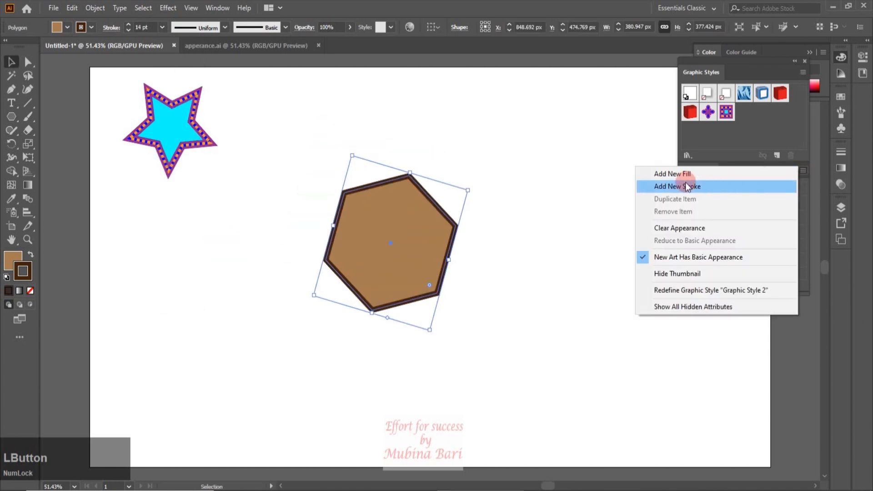
Add a second fill and a second stroke to the hexagon's appearance
left_click(681, 174)
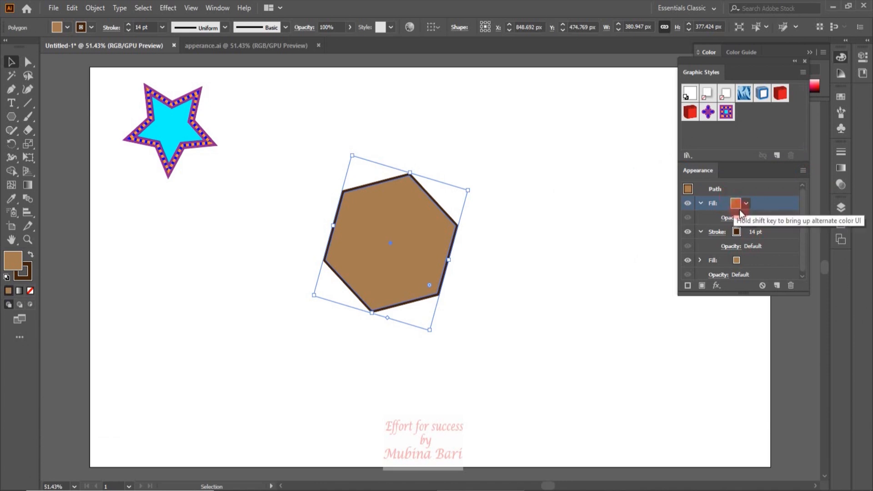
left_click(803, 170)
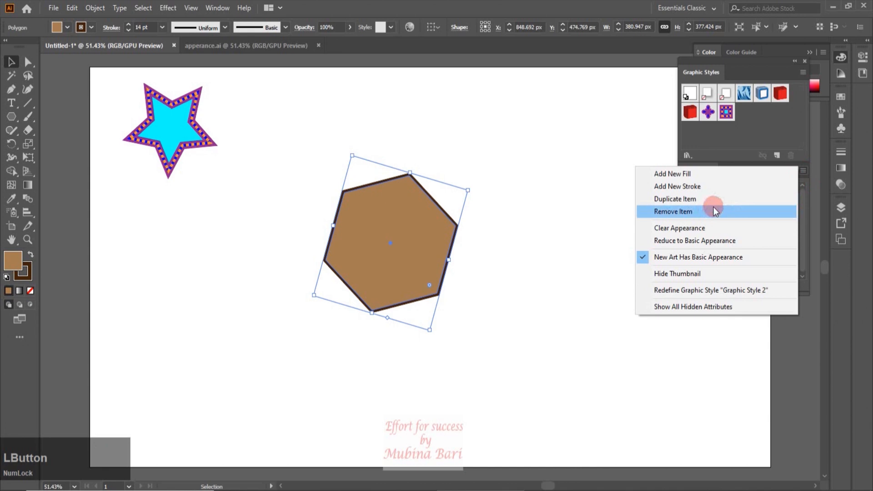
left_click(703, 189)
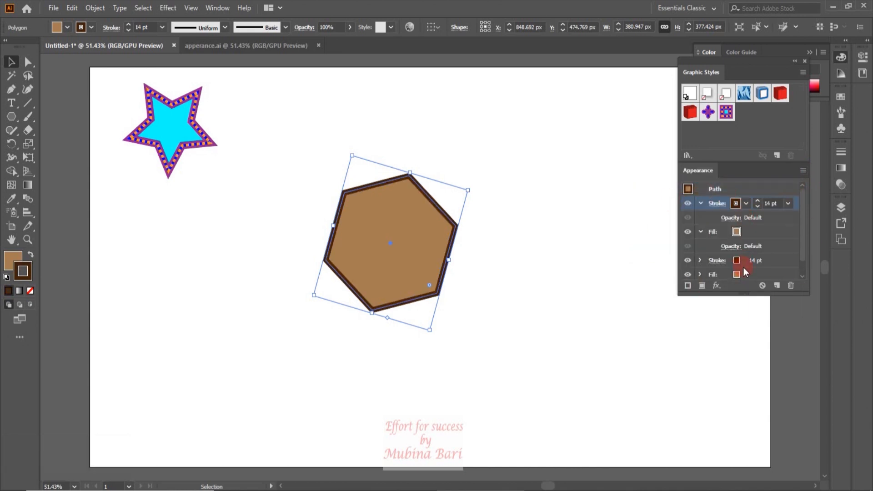
left_click(771, 217)
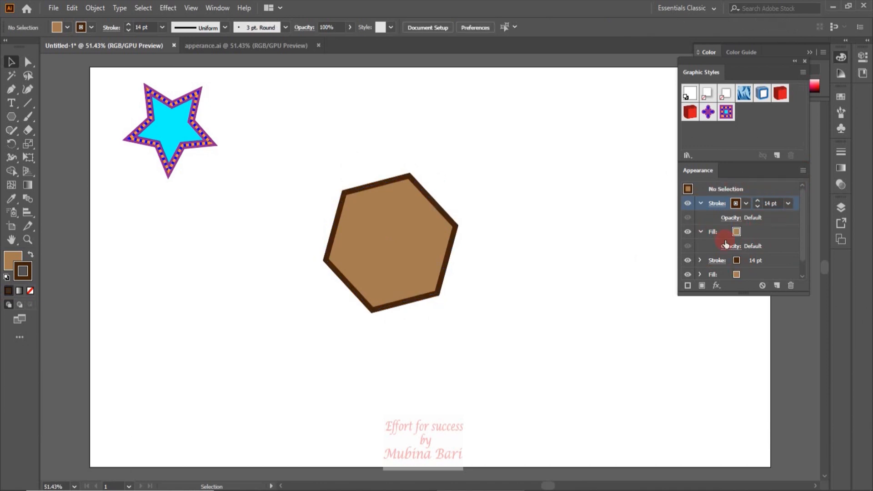
Change the hexagon's upper fill, between its two strokes, to blue
left_click(804, 170)
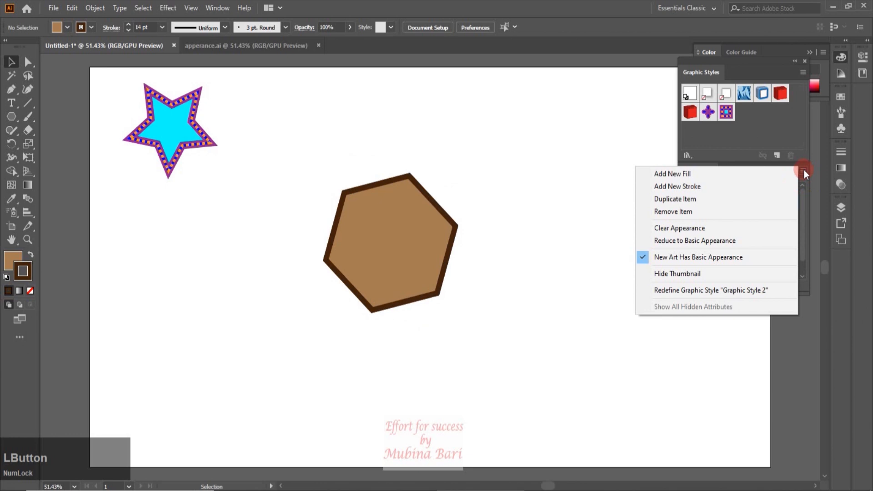
left_click(700, 200)
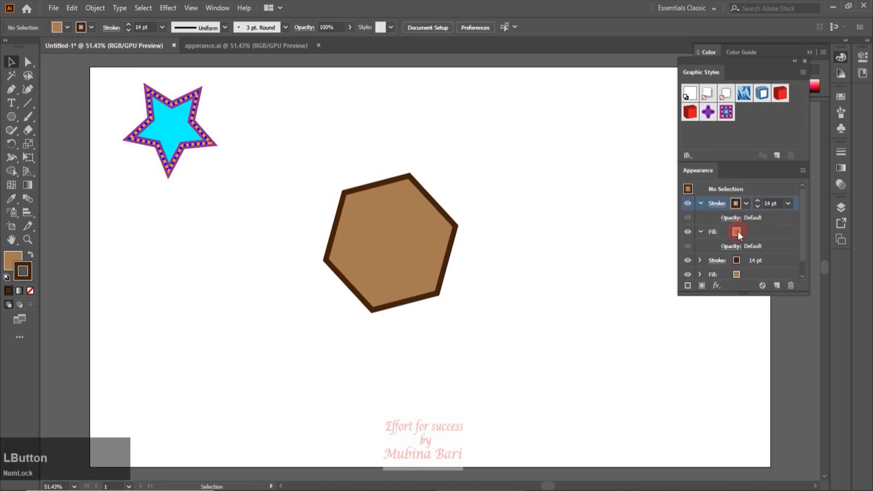
left_click(737, 232)
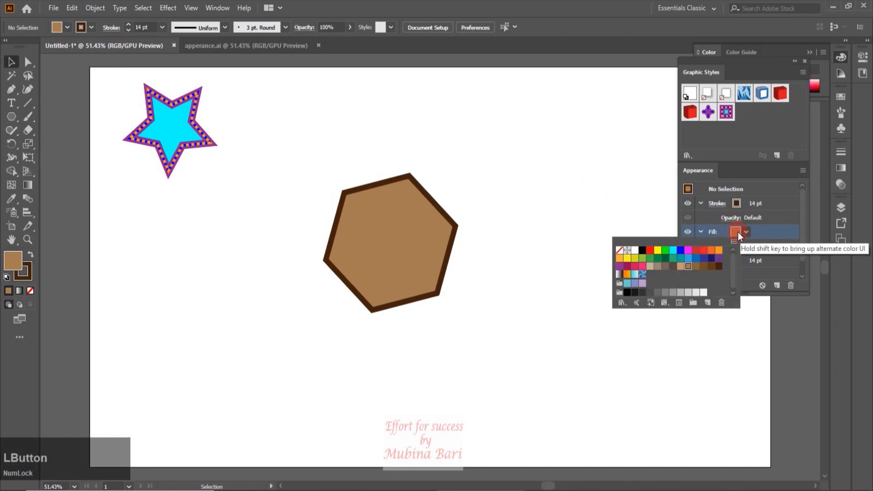
left_click(685, 250)
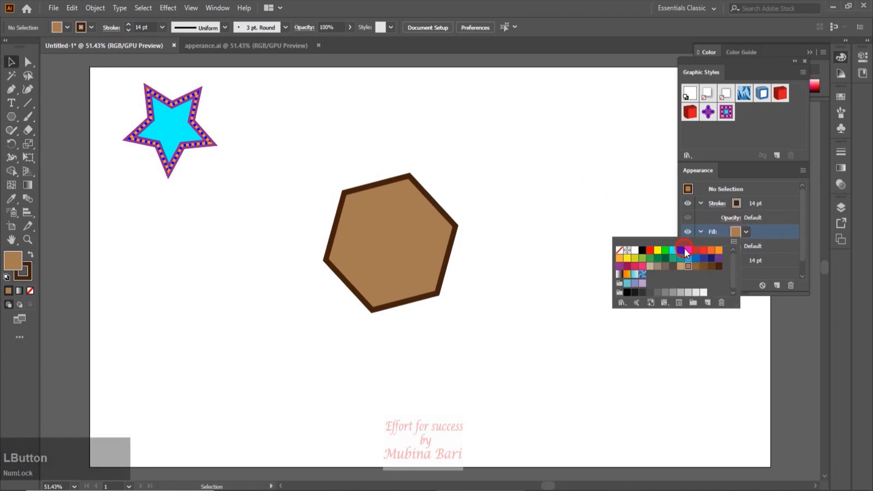
left_click(680, 250)
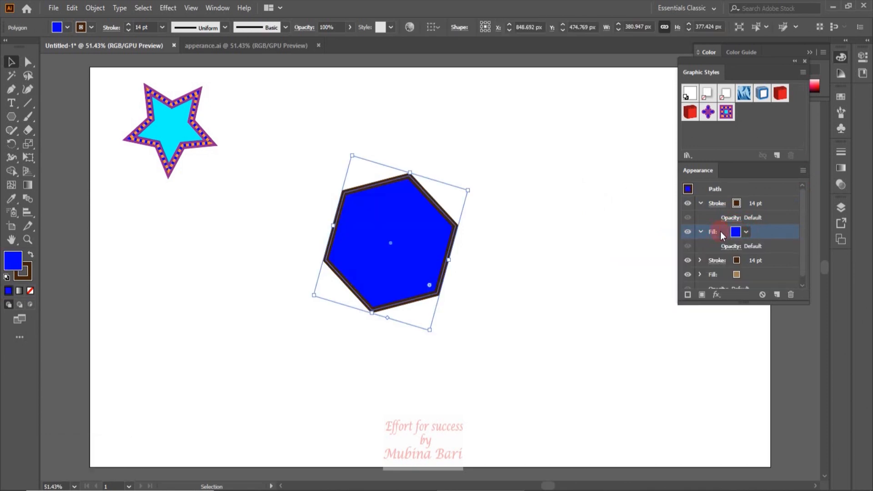
Duplicate the hexagon's blue fill, then remove the duplicated item
left_click(804, 171)
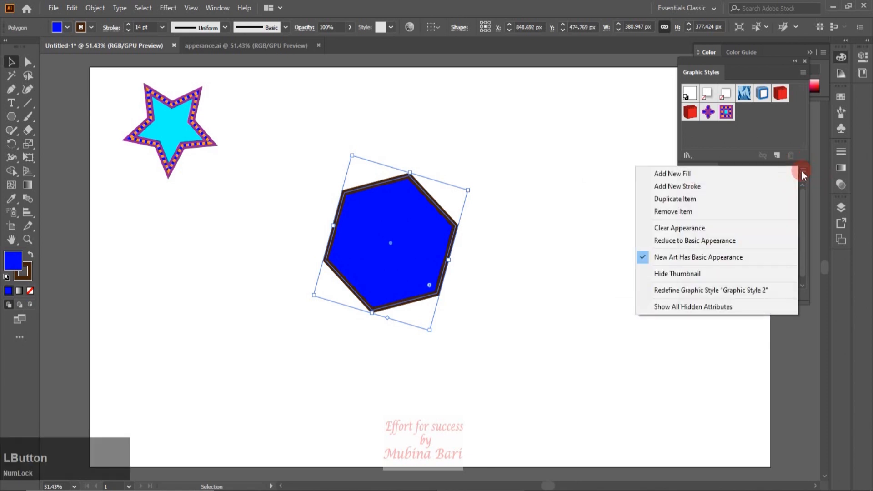
left_click(662, 201)
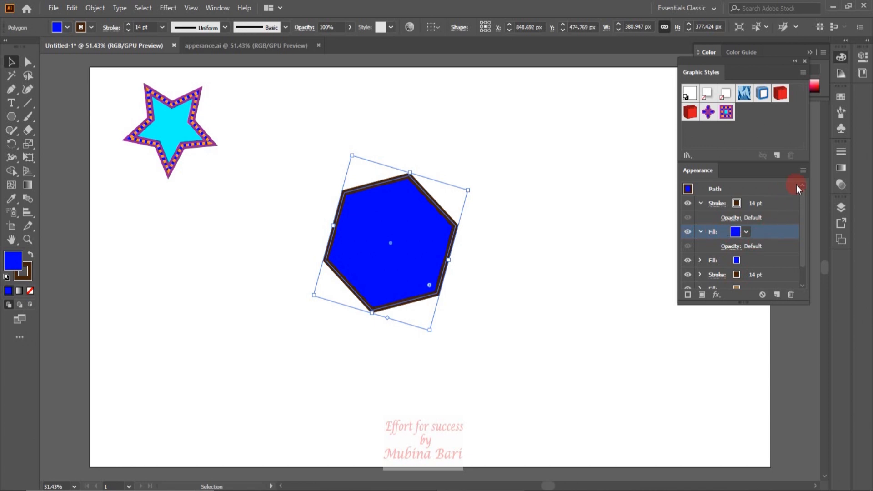
left_click(802, 170)
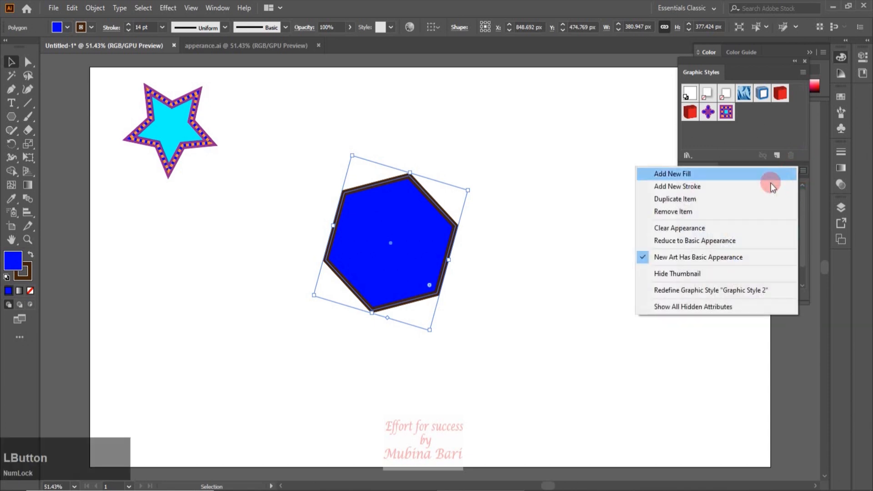
left_click(673, 212)
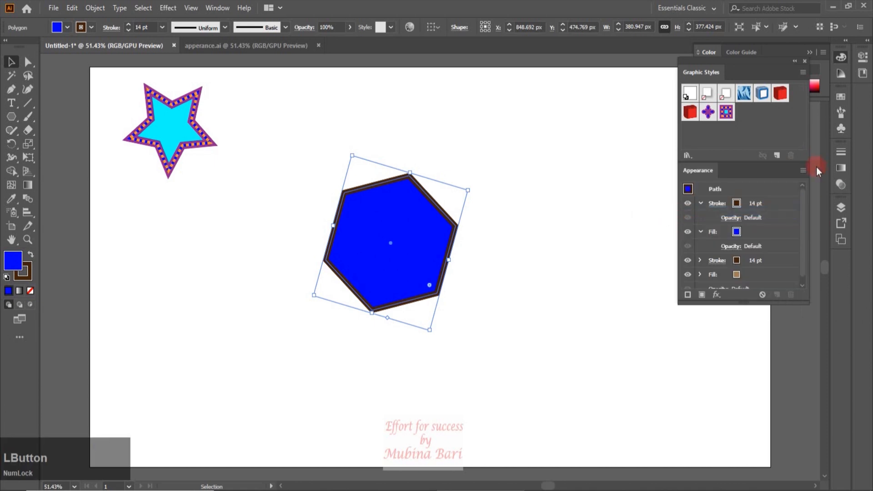
Try clearing the hexagon's entire appearance and undo the clearing
left_click(802, 170)
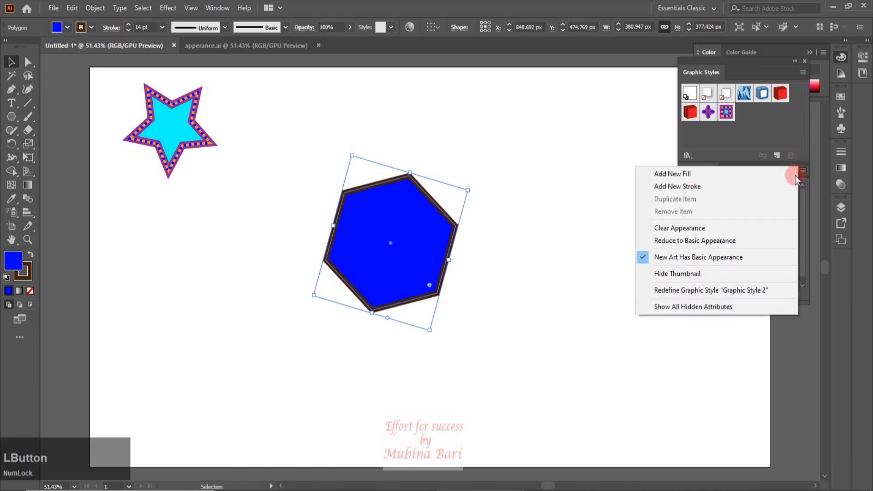
left_click(612, 195)
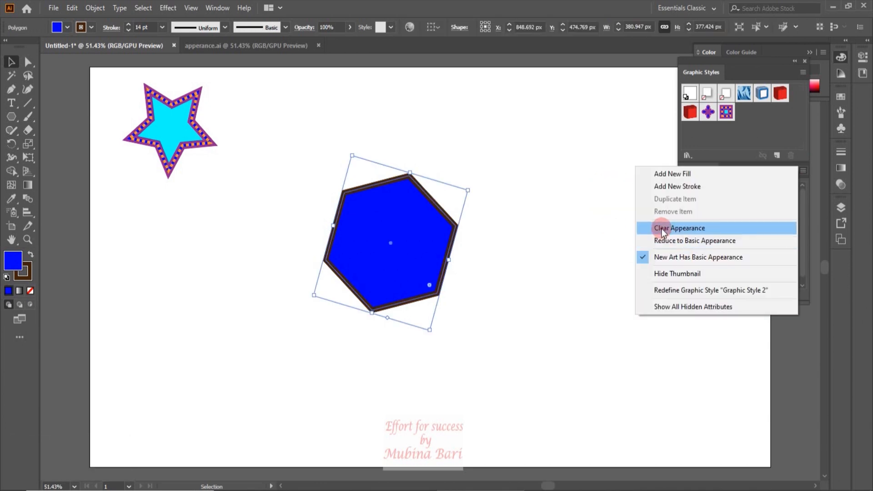
left_click(662, 229)
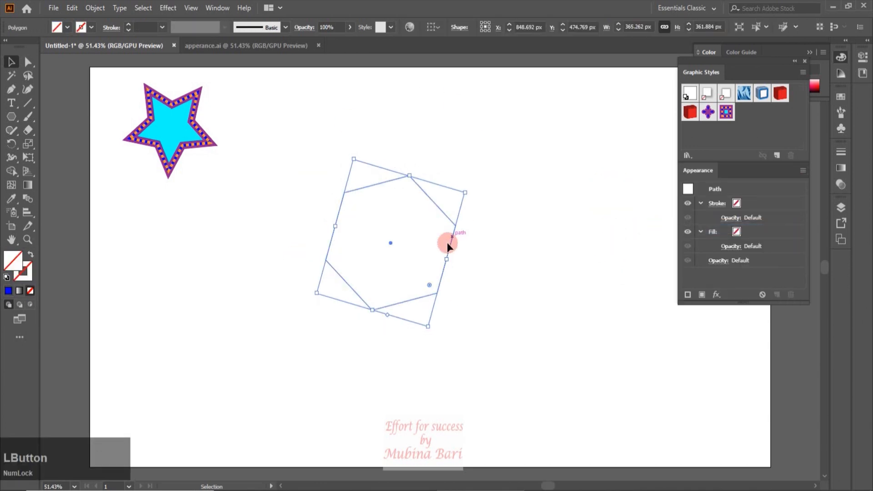
left_click(737, 231)
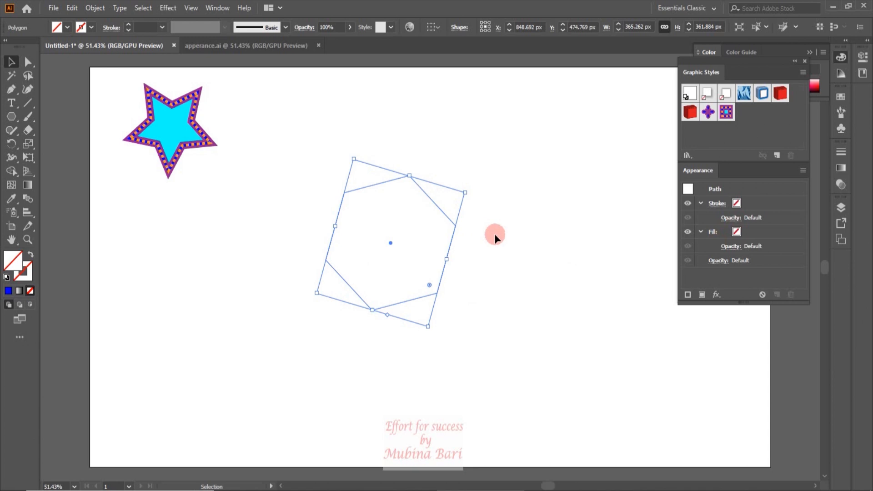
key("ctrl+z")
Lower the opacity of the hexagon's blue fill to 60%
left_click(392, 246)
left_click(712, 275)
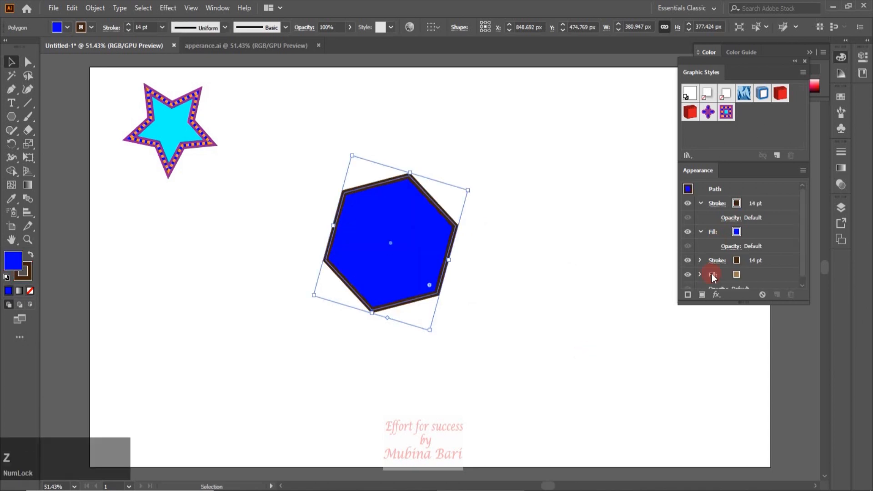
left_click(733, 247)
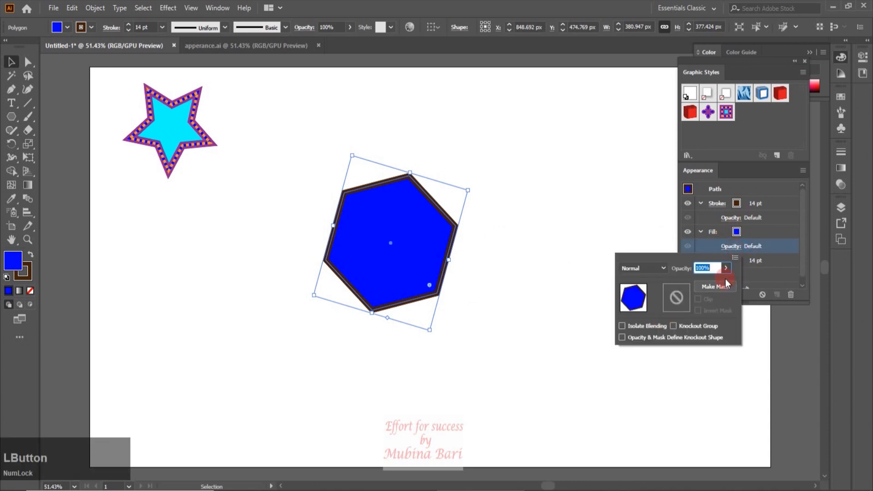
left_click(726, 268)
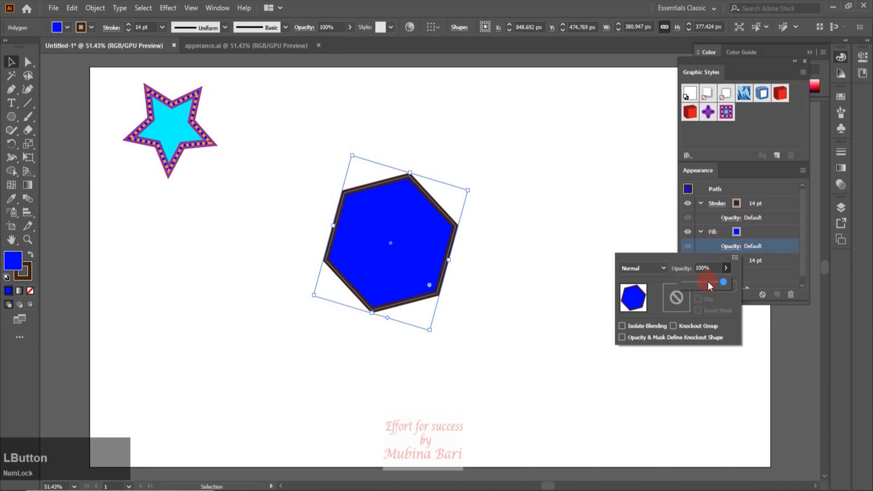
left_click(708, 282)
left_click(648, 243)
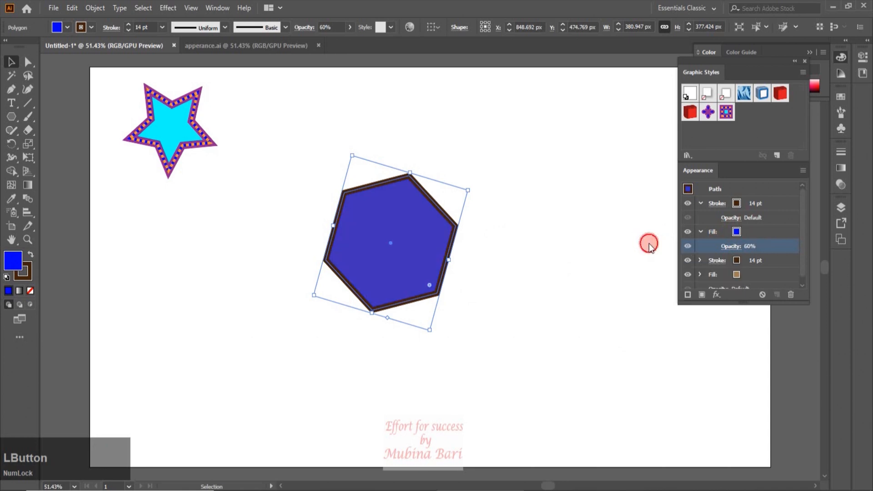
Apply a Radial Blur effect to the hexagon's blue fill using the Spin method, Good quality and a higher blur amount
left_click(717, 297)
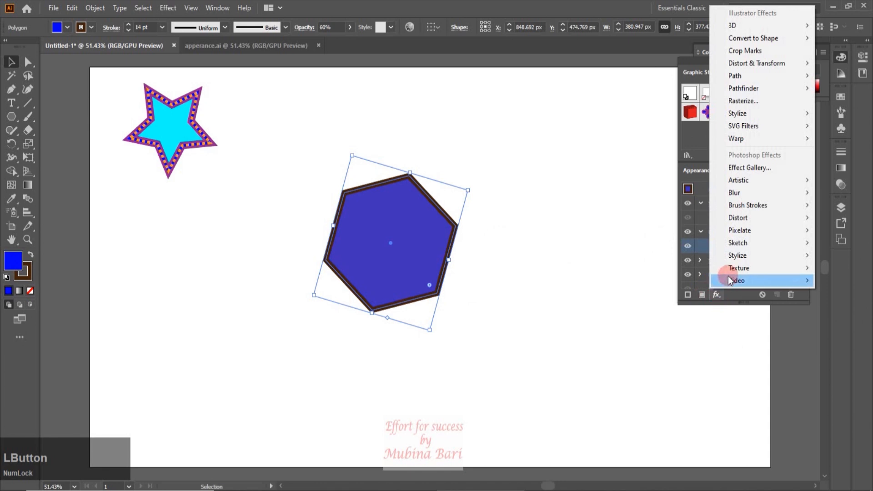
left_click(733, 193)
left_click(667, 205)
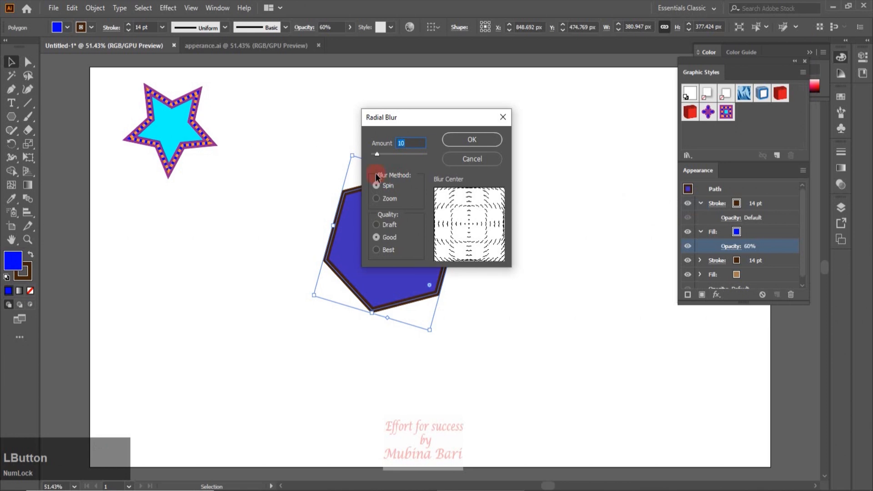
left_click_drag(378, 155, 390, 156)
left_click(490, 140)
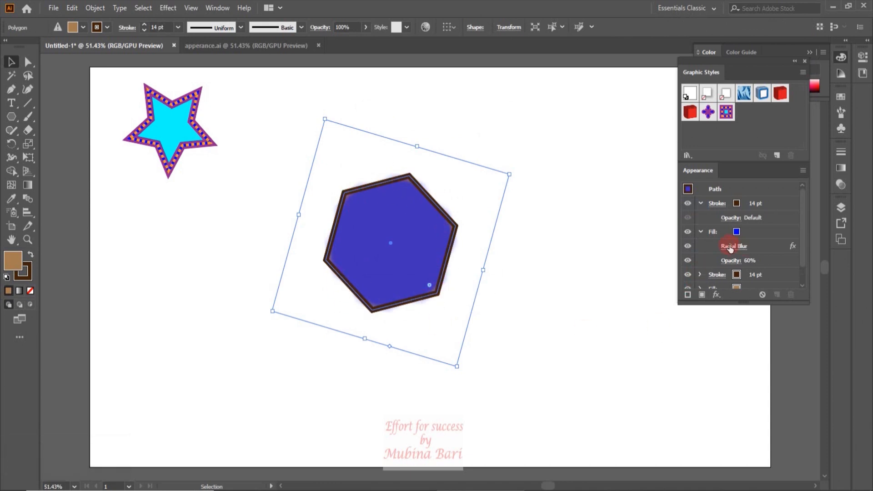
Reduce the hexagon to its basic appearance
left_click(803, 170)
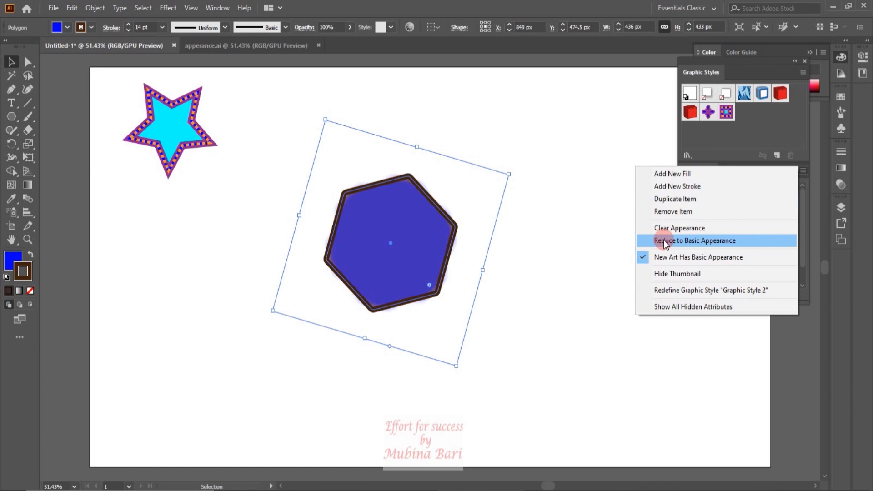
left_click(664, 241)
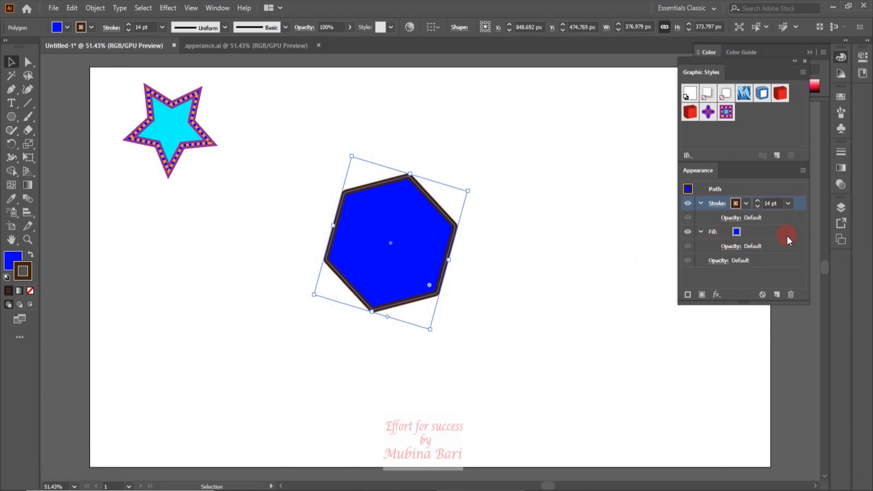
Hide the hexagon's appearance thumbnail and show it again
left_click(803, 170)
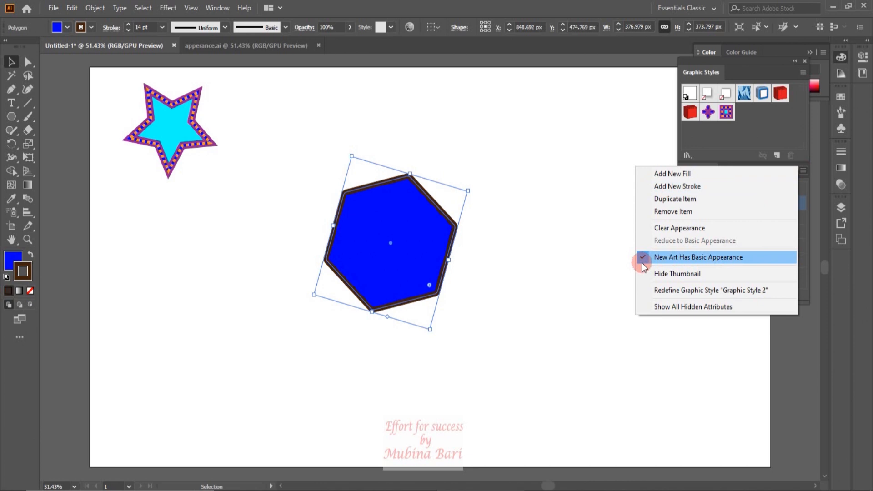
left_click(663, 276)
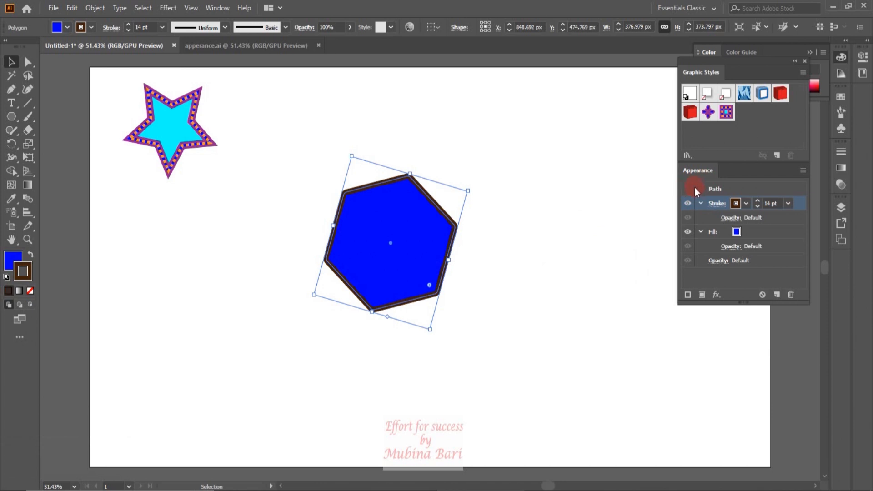
left_click(802, 170)
left_click(676, 273)
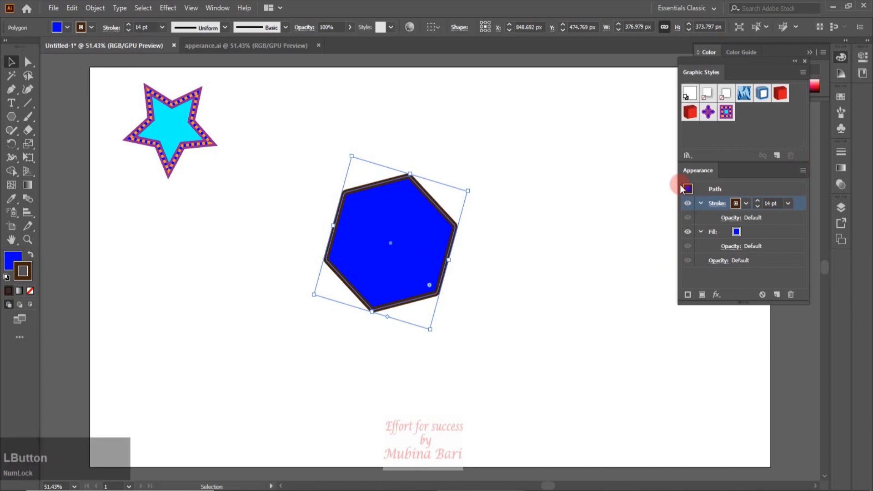
left_click(802, 171)
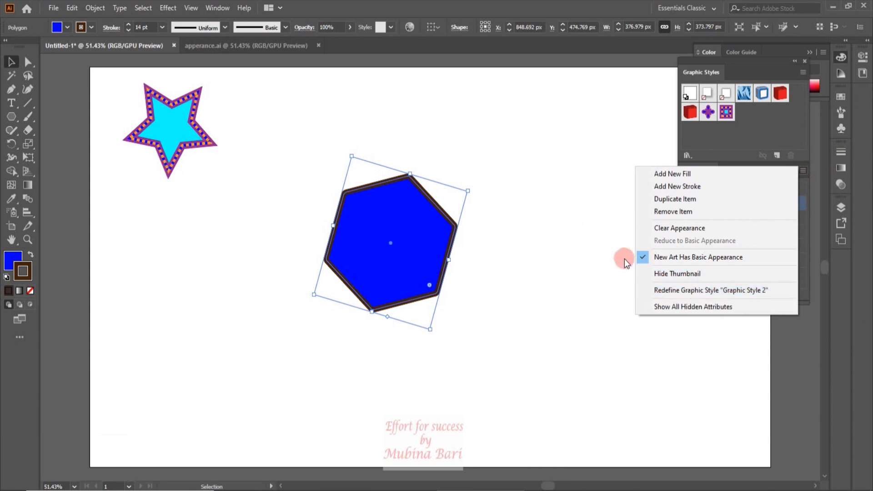
left_click(608, 258)
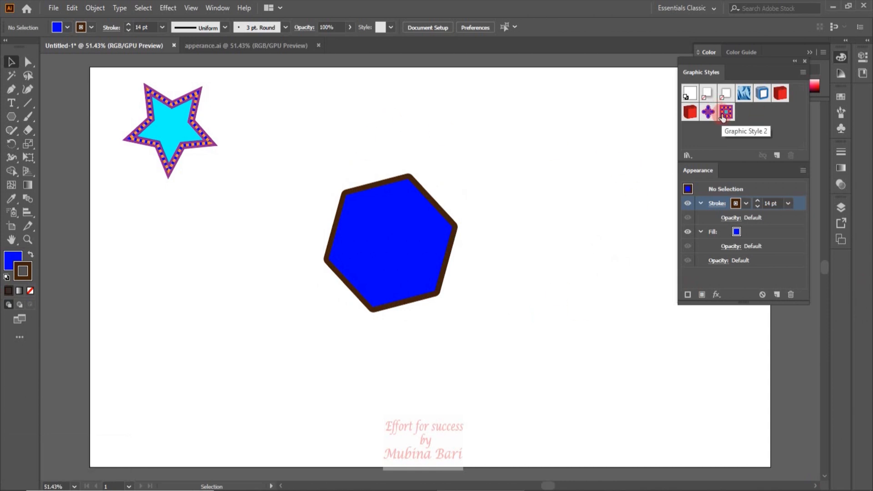
Move the star down beside the hexagon and change its cyan fill to orange
left_click_drag(723, 117, 195, 302)
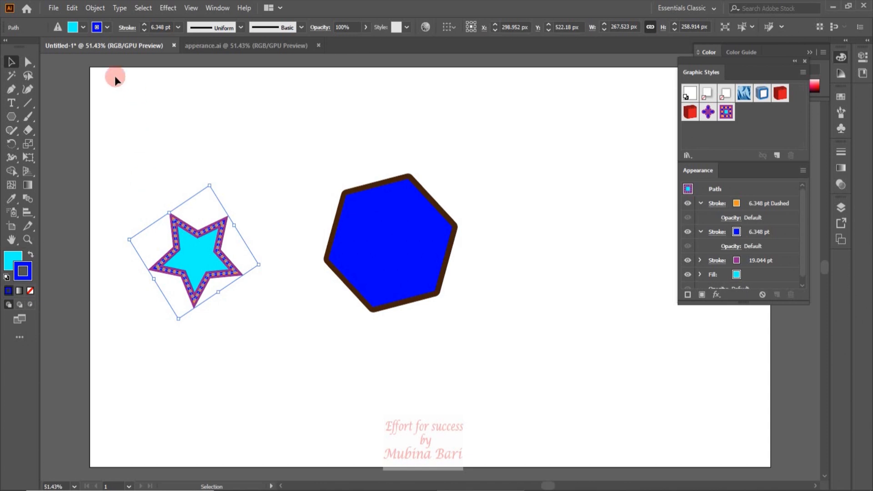
left_click(82, 27)
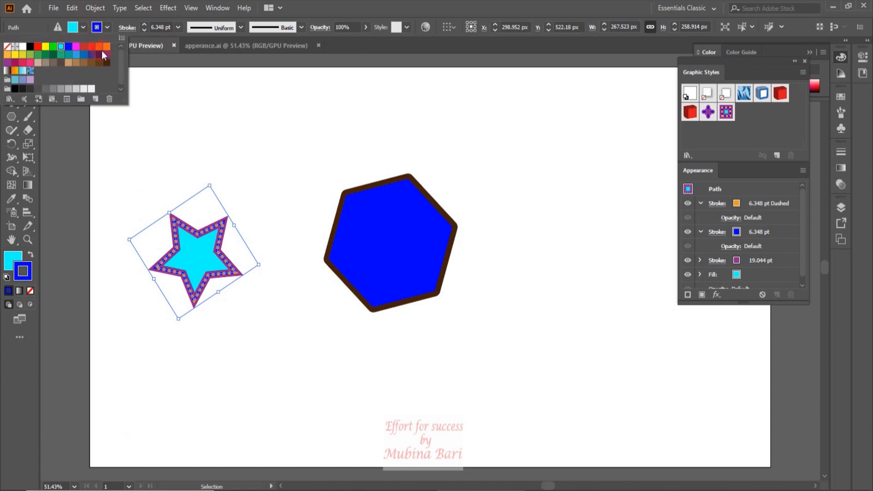
left_click(106, 47)
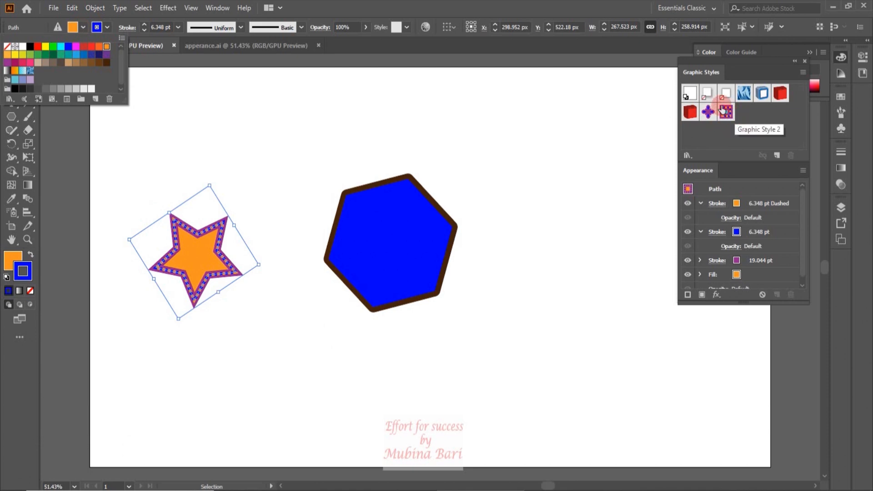
Redefine Graphic Style 2 with the orange star's current appearance
left_click(801, 172)
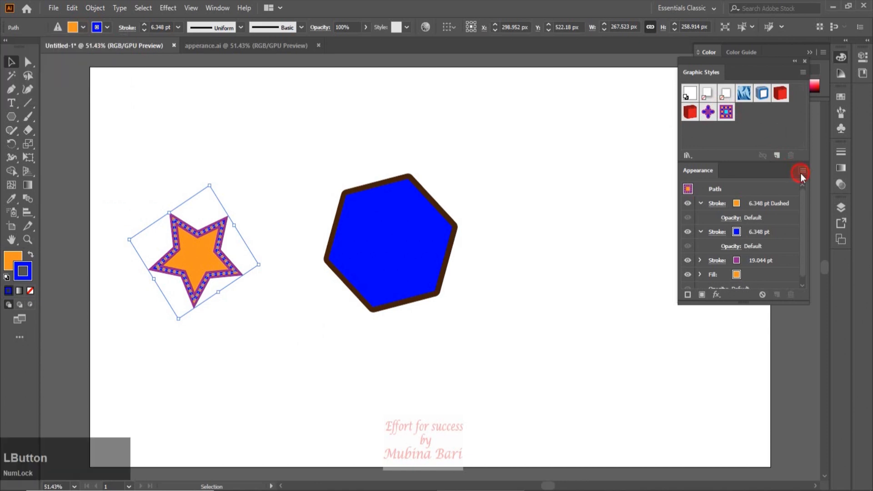
left_click(802, 172)
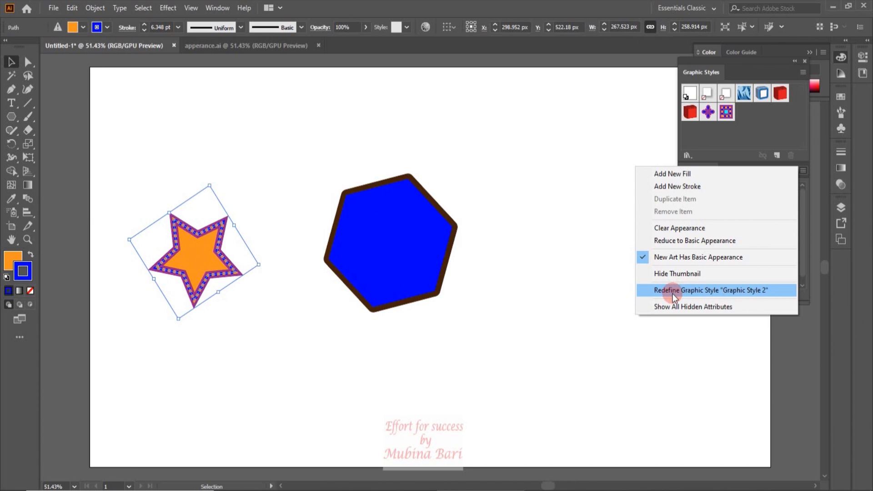
left_click(675, 290)
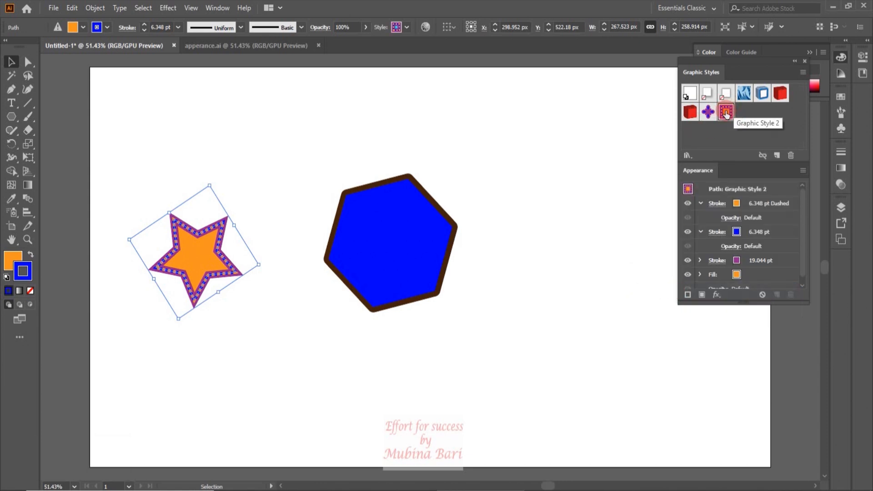
left_click(726, 114)
Move the orange star to the other side of the hexagon, just to its right
left_click(803, 170)
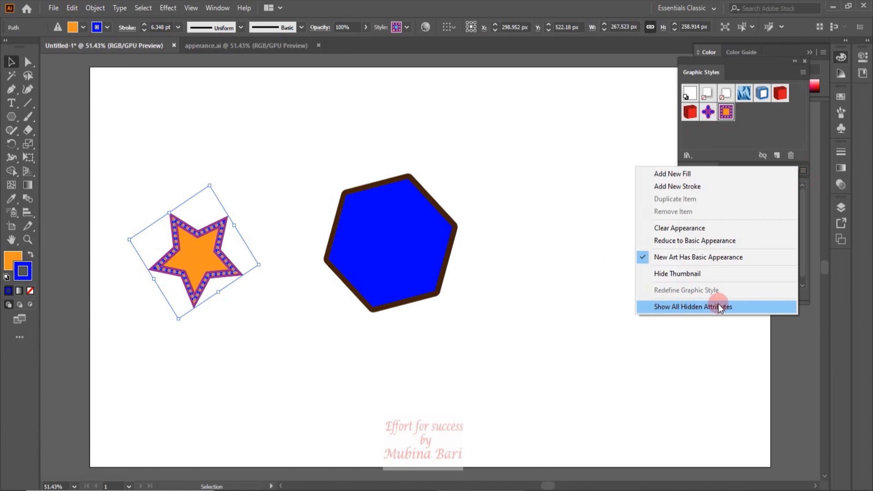
left_click(602, 228)
left_click(216, 274)
left_click_drag(216, 275, 568, 246)
left_click(441, 283)
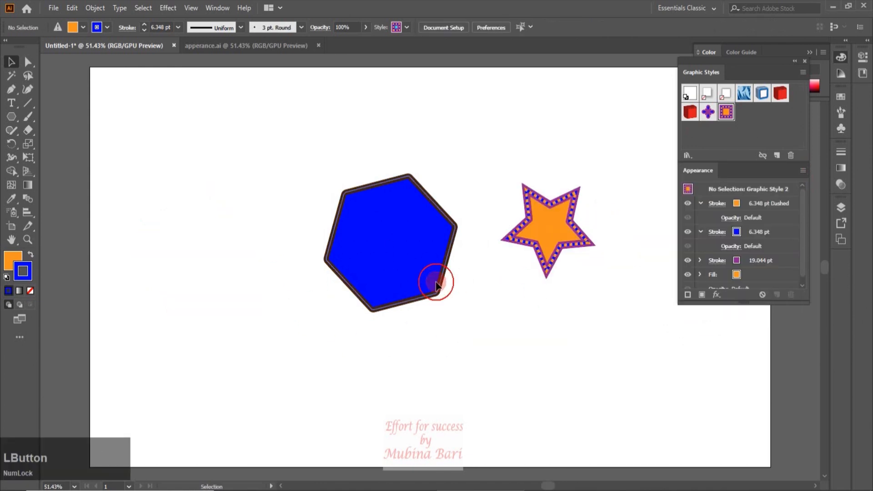
left_click(436, 285)
left_click(728, 246)
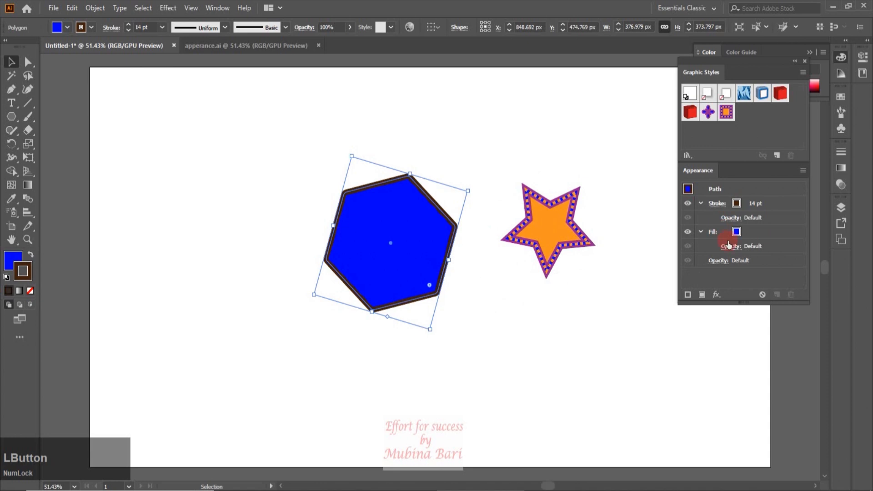
Add a new fill to the star and set it to the blue floral pattern swatch
left_click(564, 246)
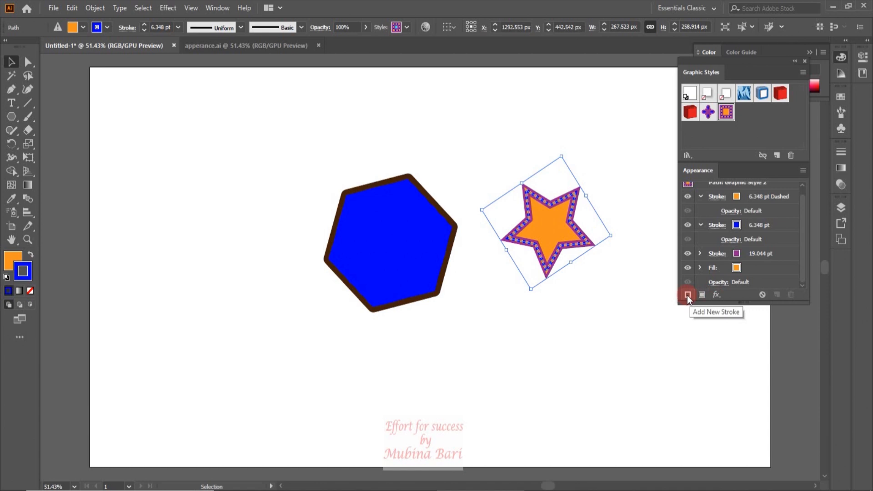
left_click(702, 295)
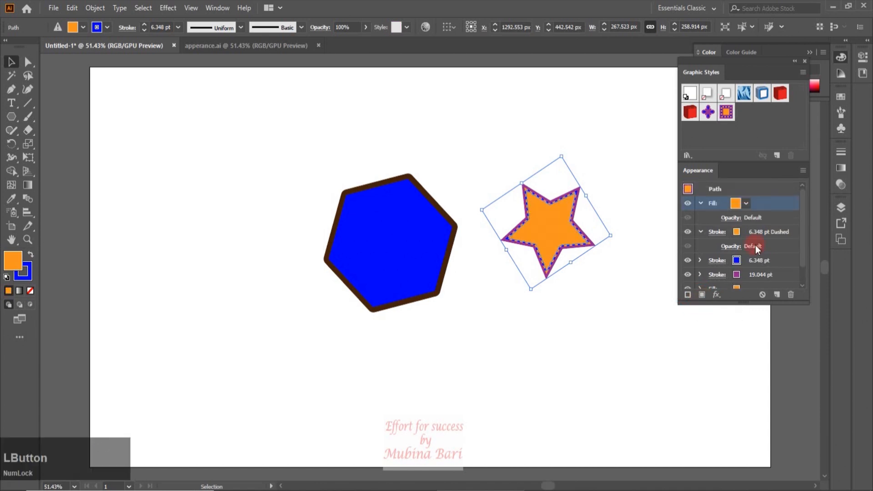
left_click(736, 205)
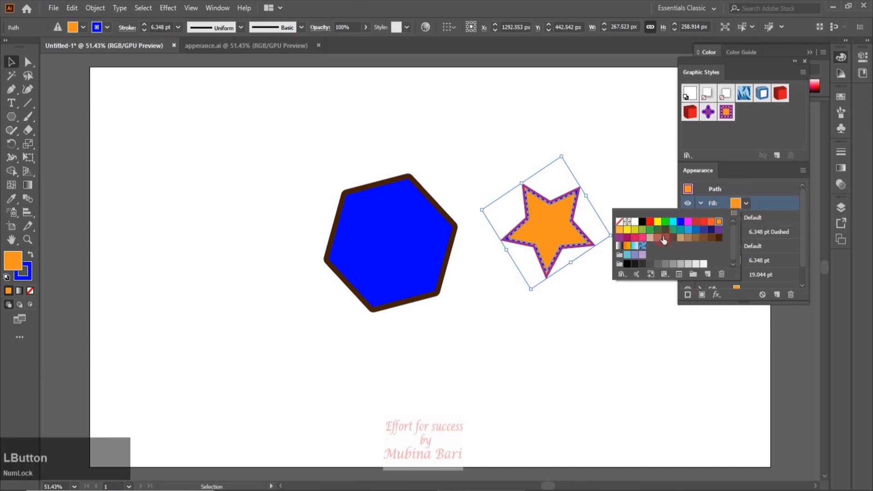
left_click(644, 248)
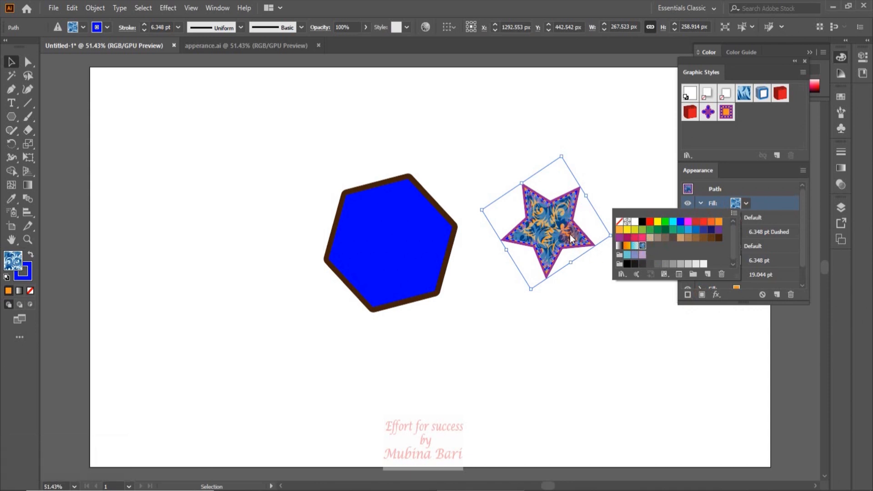
left_click(599, 287)
Lower the opacity of the star's blue pattern fill to 49%
left_click(735, 220)
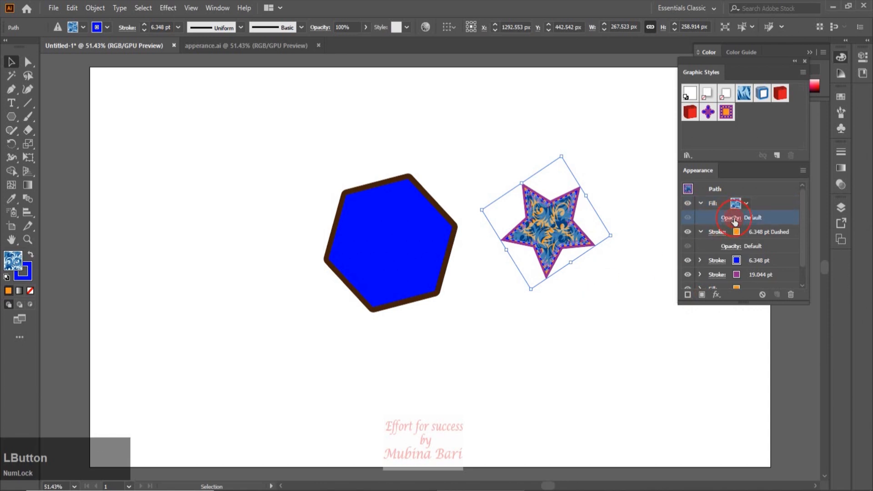
left_click(726, 239)
left_click(704, 253)
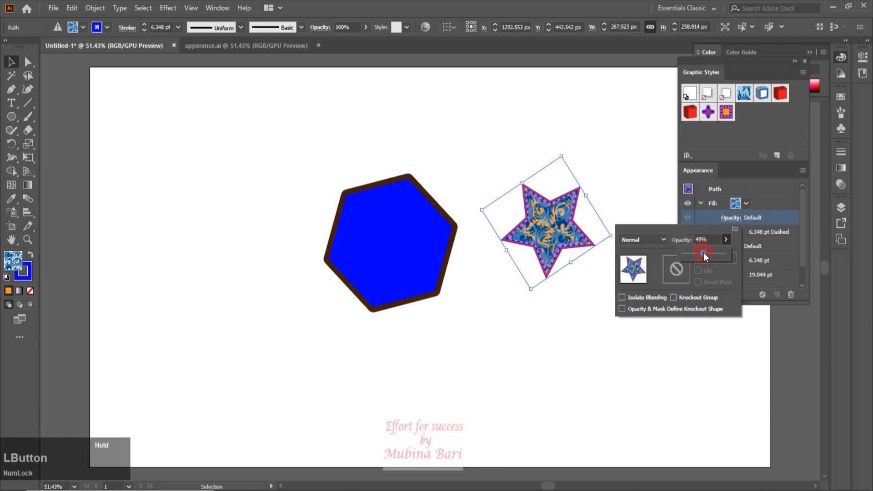
left_click(580, 291)
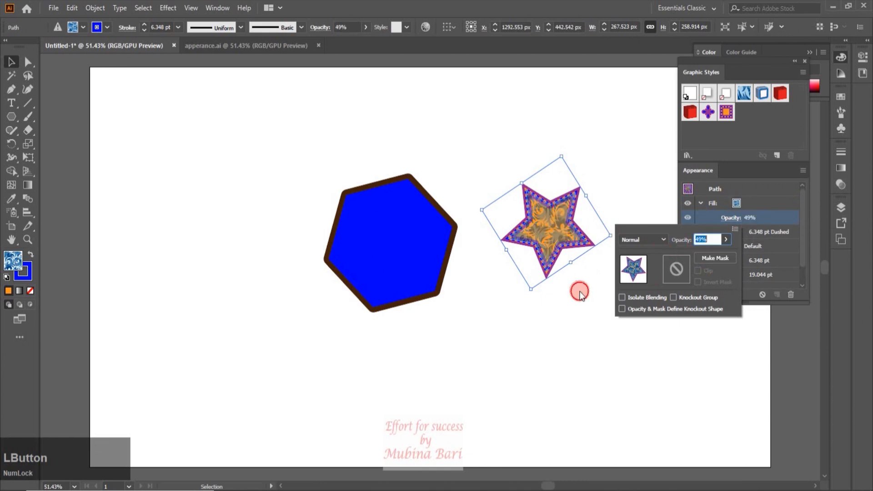
left_click(582, 292)
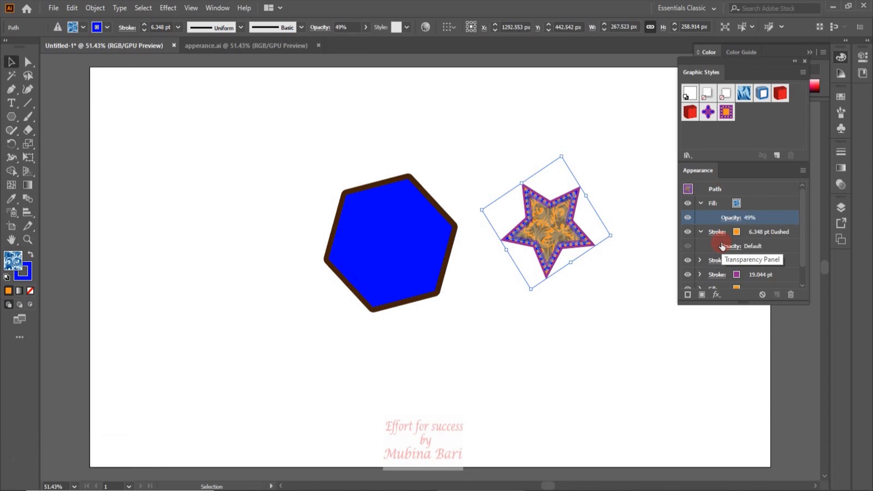
Hide the opacity setting of the star's pattern fill, the pattern fill itself and the blue 6.348 pt stroke
left_click(689, 219)
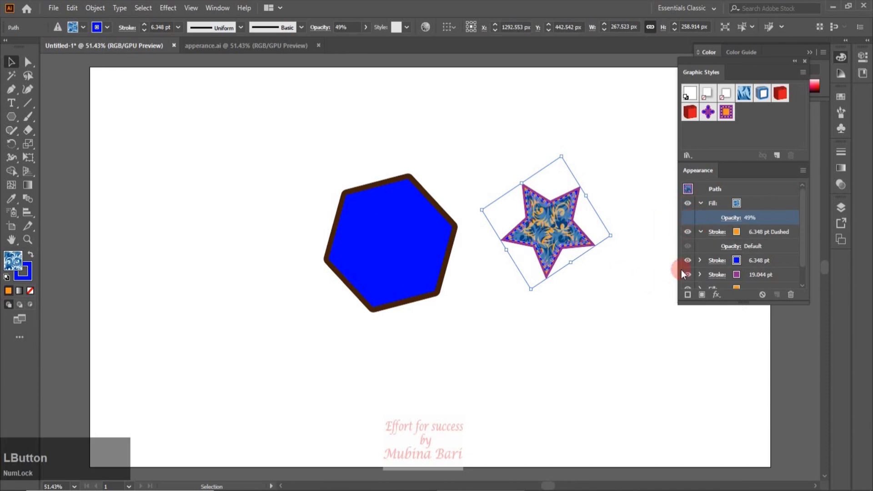
left_click(689, 206)
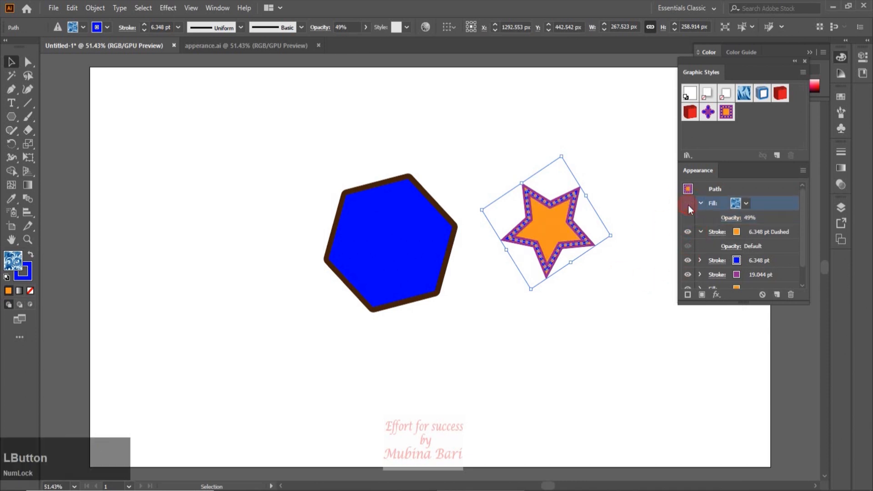
left_click(687, 261)
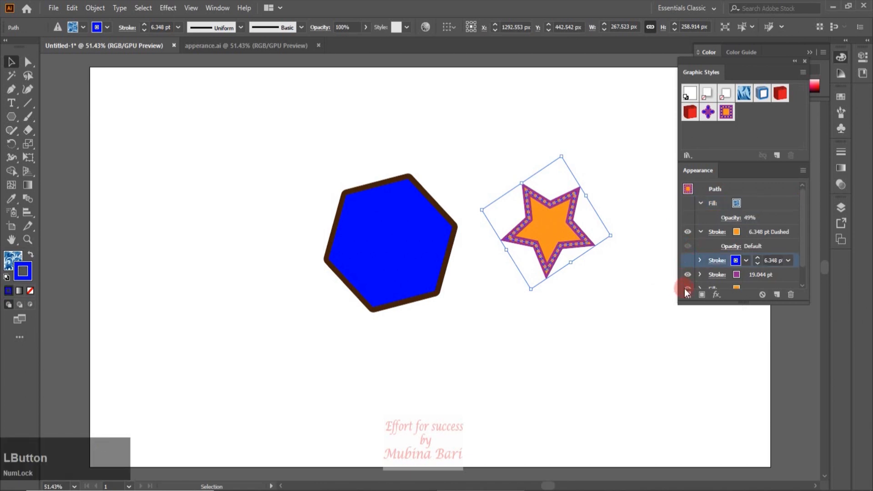
Open the additional appearance commands for the star
left_click_drag(803, 242, 802, 252)
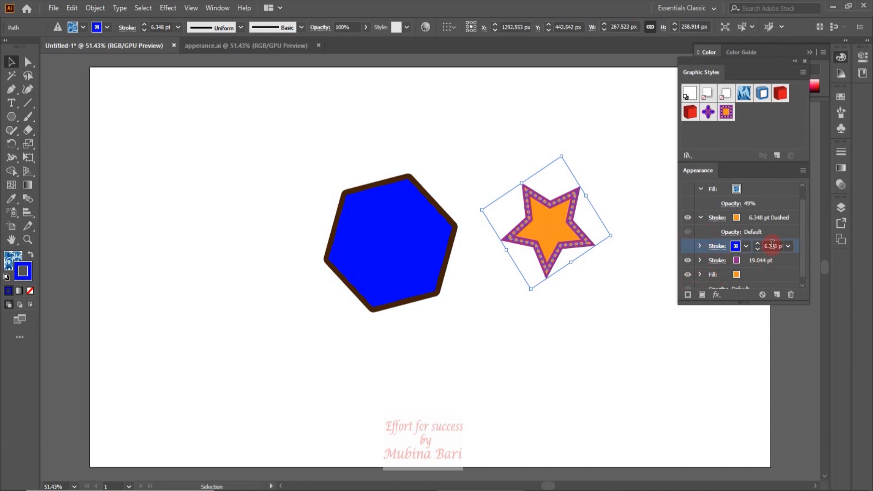
left_click(803, 170)
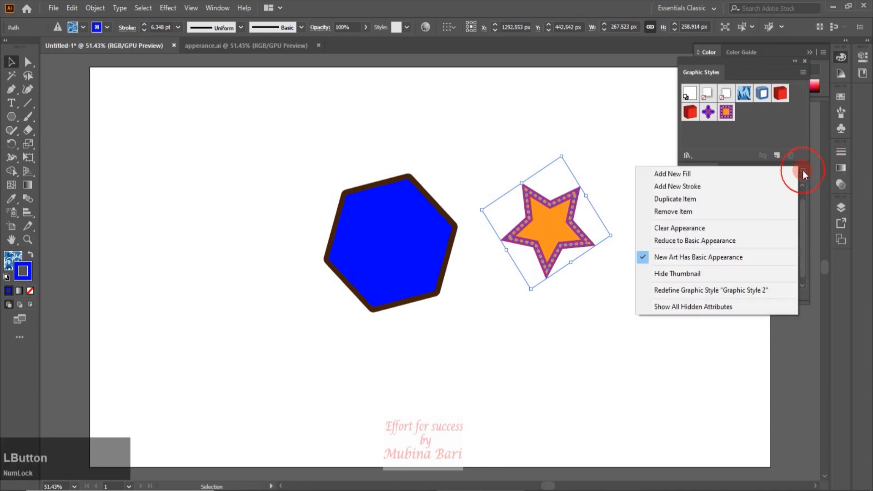
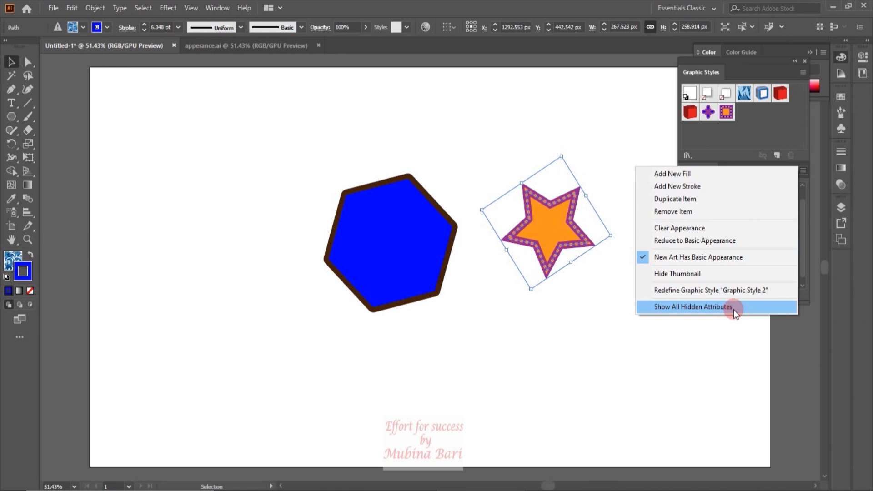
Show all hidden appearance attributes of the star
left_click(710, 308)
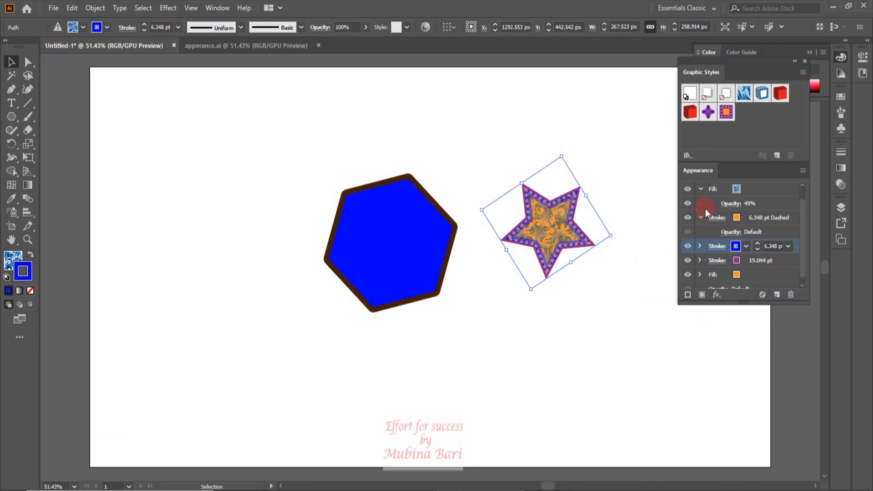
left_click_drag(801, 223, 809, 177)
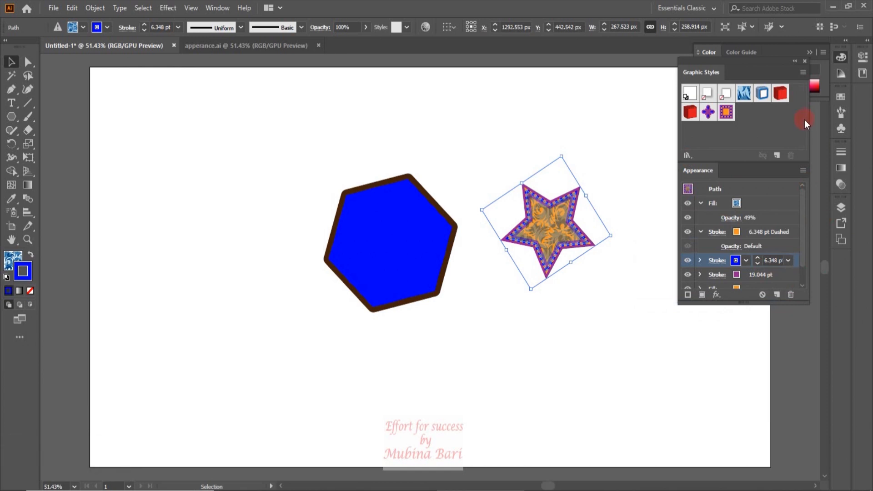
Delete the star and the blue hexagon, and switch to the apperance.ai document
key("Delete")
left_click(440, 288)
key("Delete")
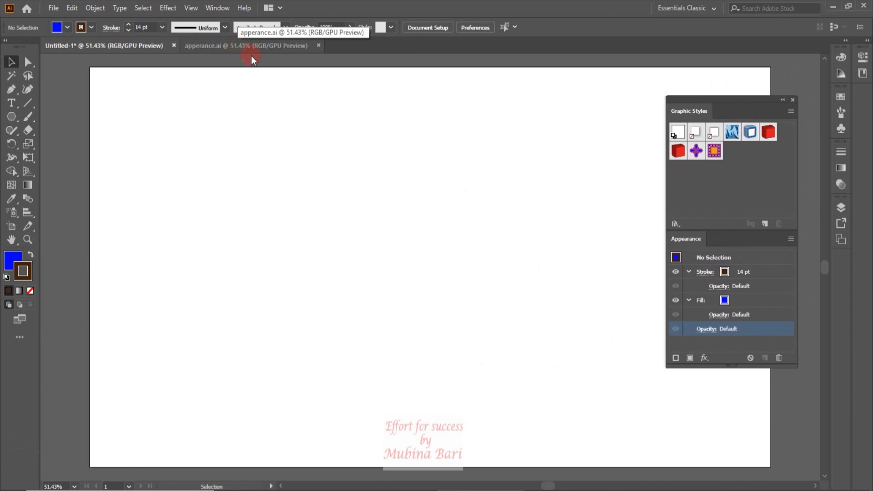
left_click(249, 46)
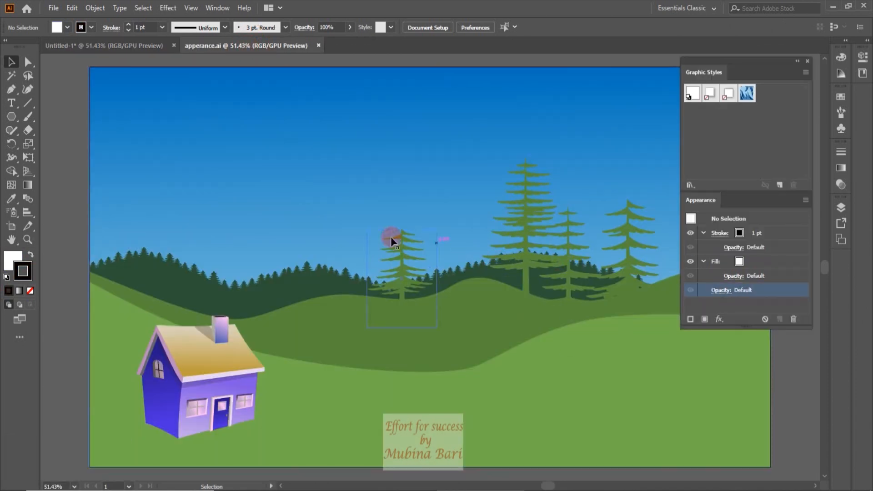
left_click(10, 90)
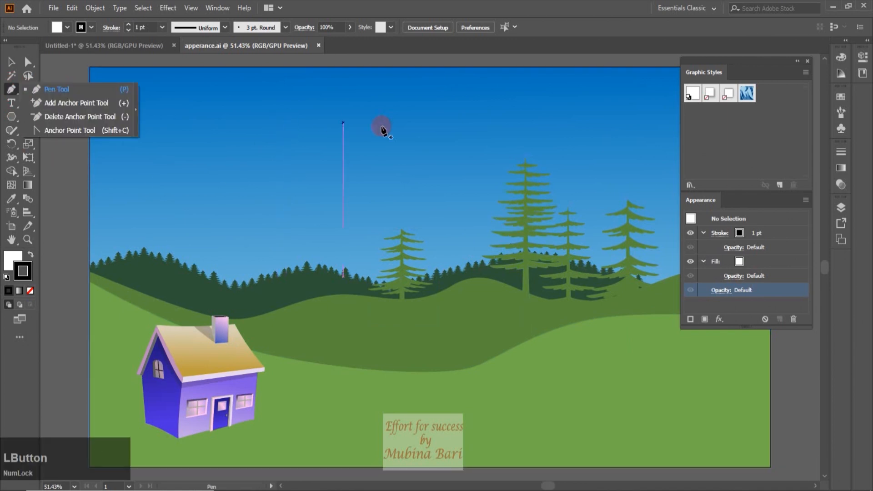
left_click(317, 131)
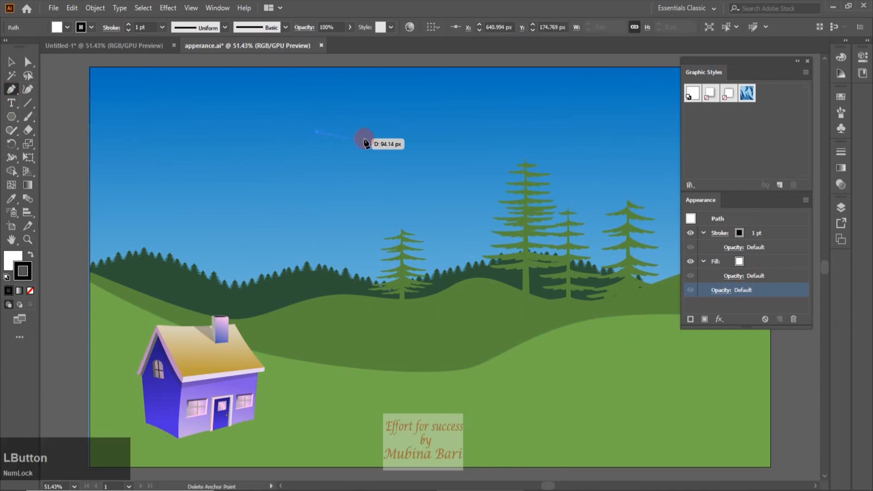
left_click_drag(400, 135, 427, 115)
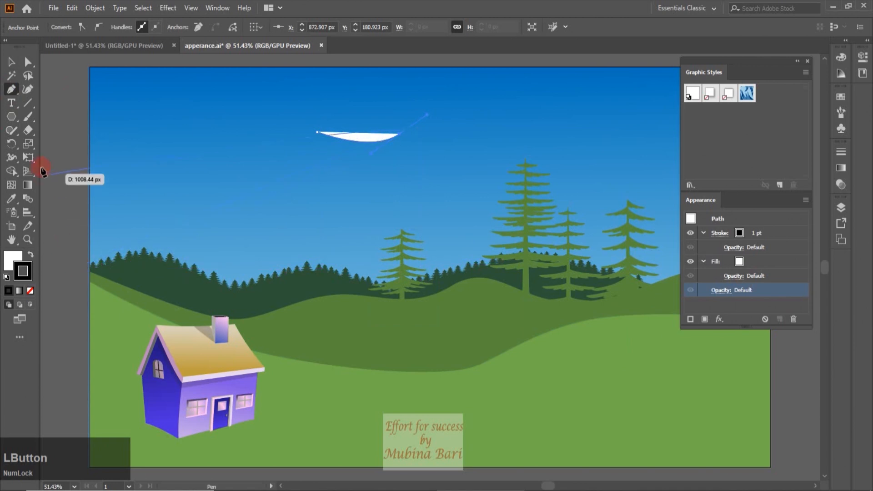
left_click(14, 257)
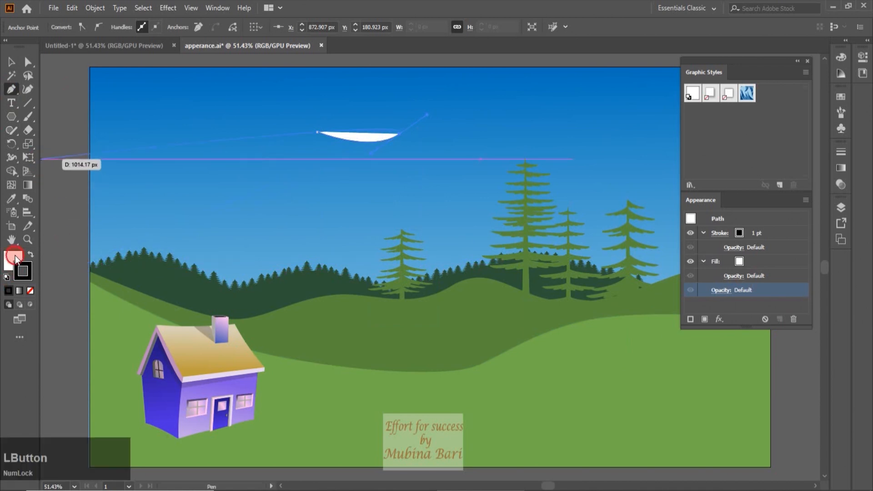
left_click(30, 291)
left_click_drag(402, 138, 383, 149)
left_click_drag(383, 148, 360, 162)
left_click(358, 159)
left_click_drag(317, 132, 313, 116)
key("v")
left_click(201, 143)
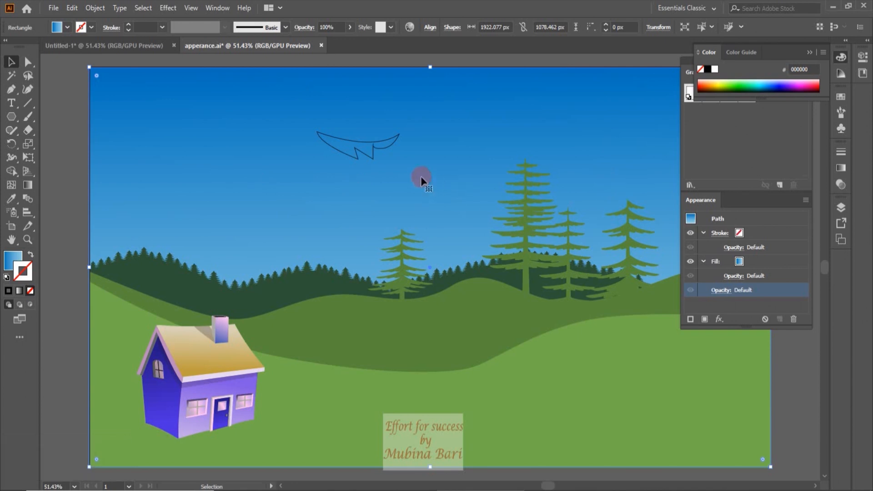
left_click(355, 157)
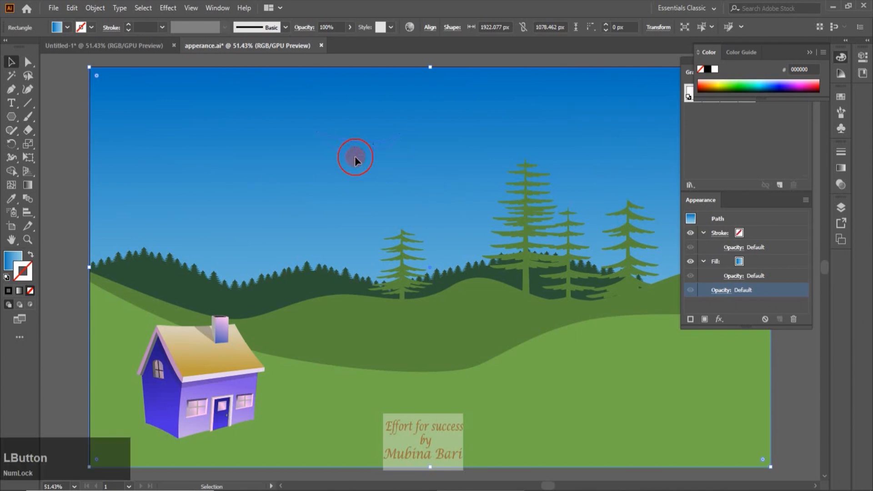
key("Delete")
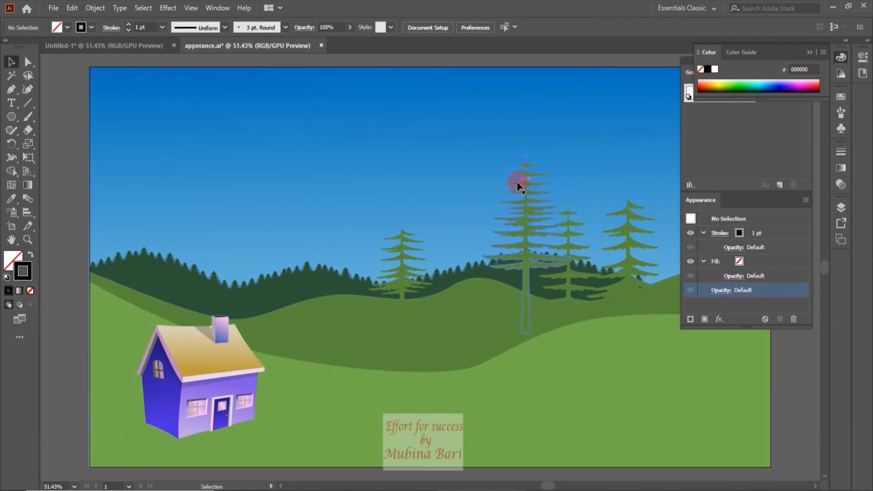
Try moving the light green foreground hill and the dark green forest shape up over the sky, and put both back in place
left_click(473, 397)
left_click_drag(472, 397, 455, 207)
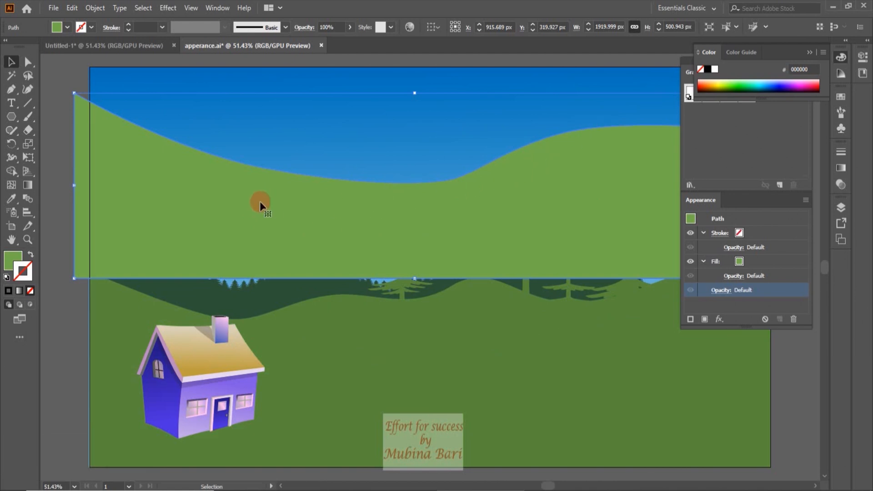
key("ctrl+z")
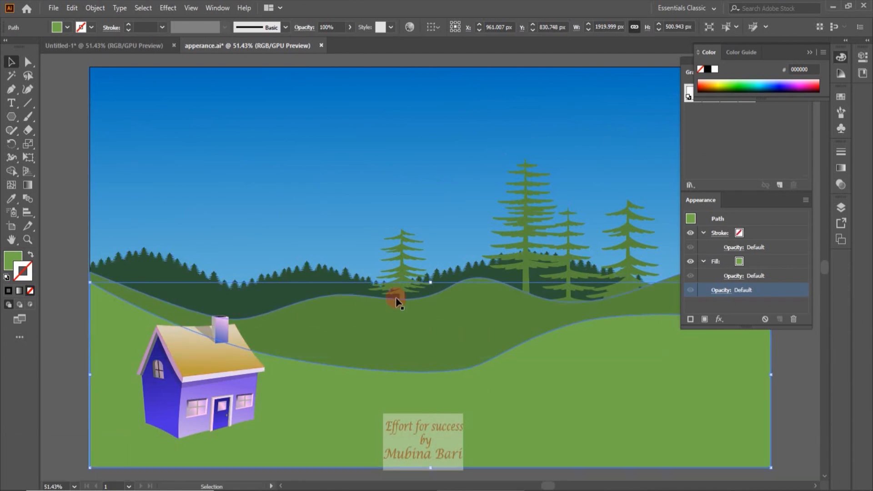
left_click_drag(291, 287, 318, 169)
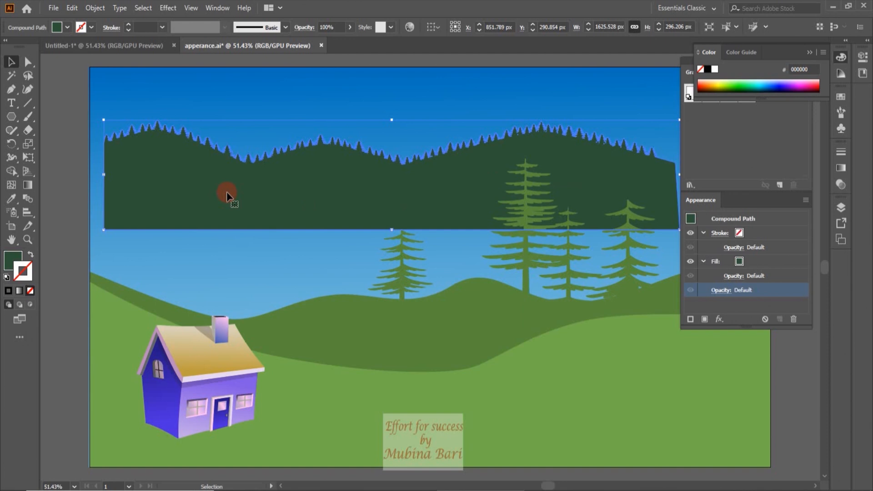
left_click_drag(228, 195, 215, 323)
Lock the blue gradient sky rectangle behind the landscape
left_click(298, 394)
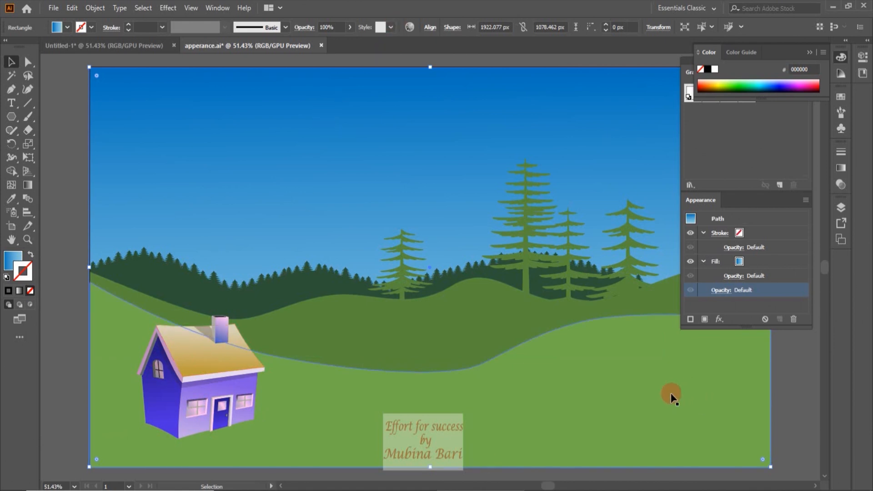
key("ctrl+2")
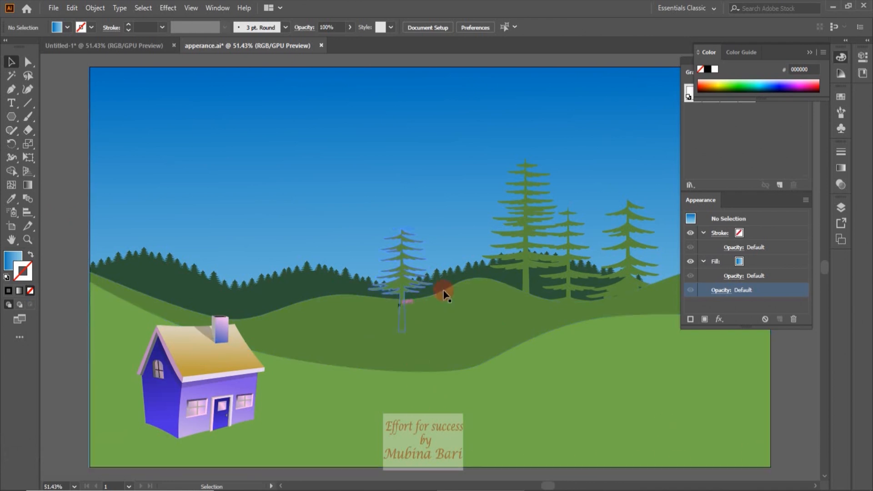
Draw an unfilled S-curved road path with the Pen tool, from the small tree's base to the artboard's lower right edge
left_click(11, 89)
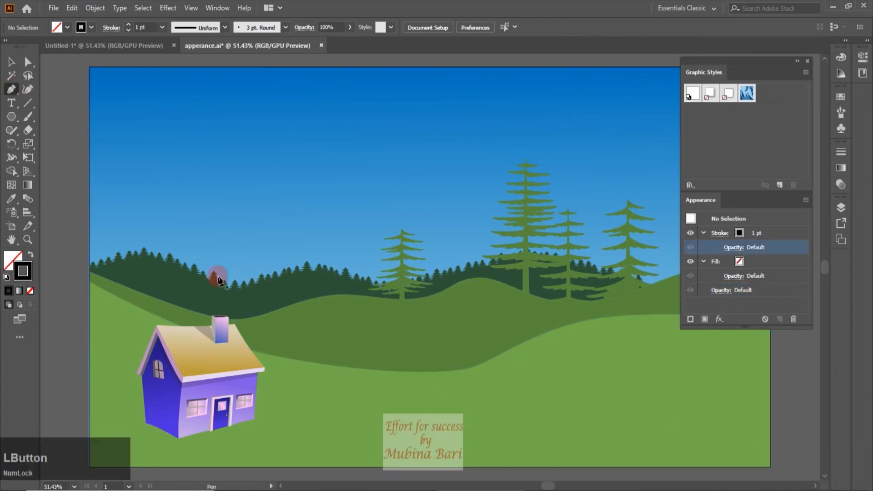
left_click(401, 299)
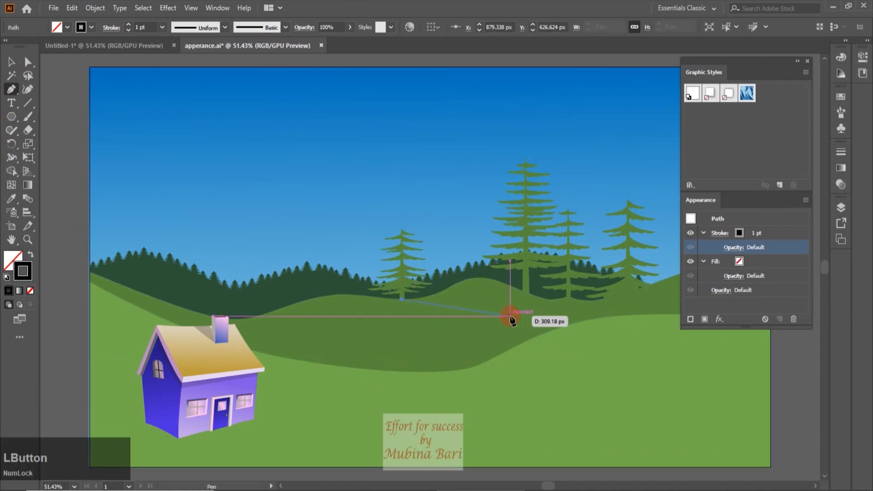
left_click_drag(526, 324, 526, 364)
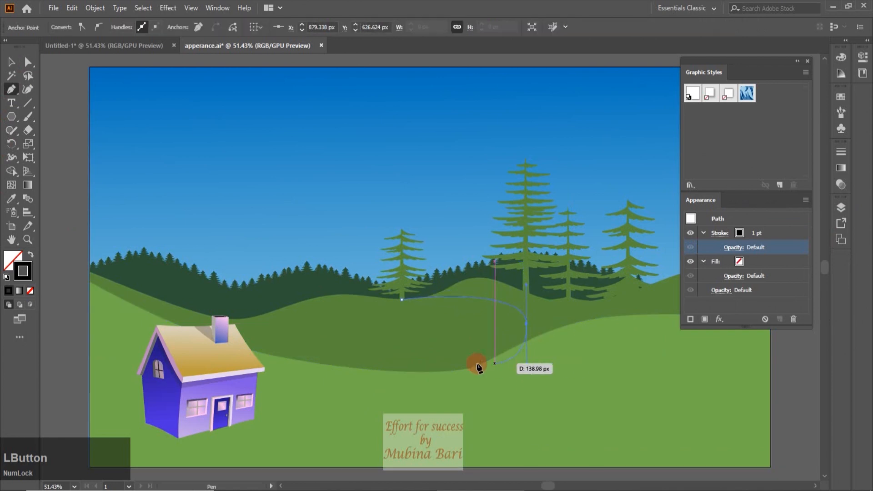
left_click(380, 379)
left_click_drag(377, 405, 386, 420)
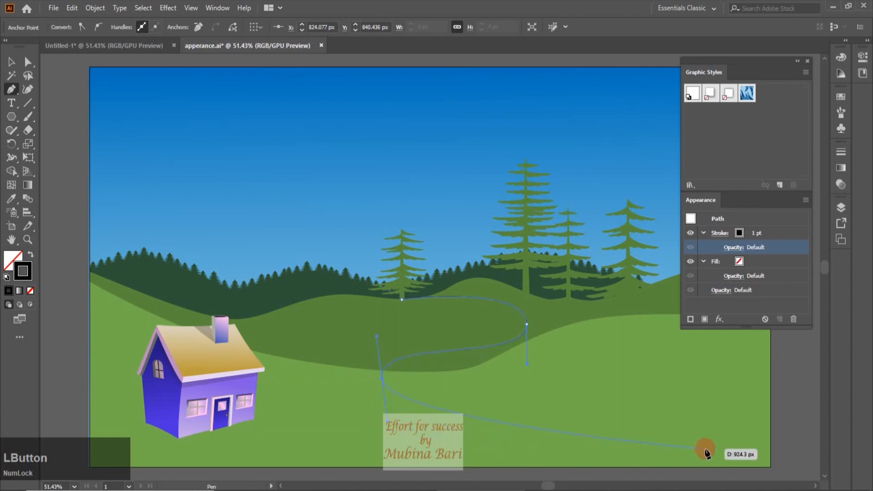
left_click(769, 451)
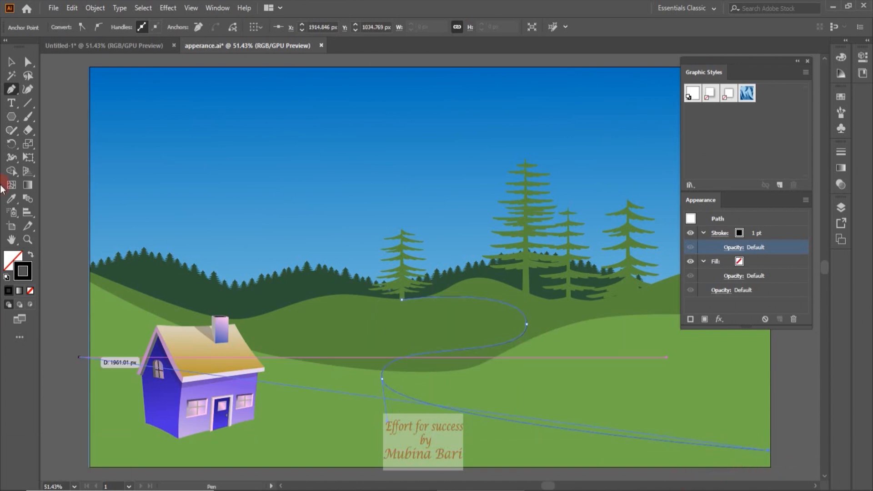
left_click(12, 61)
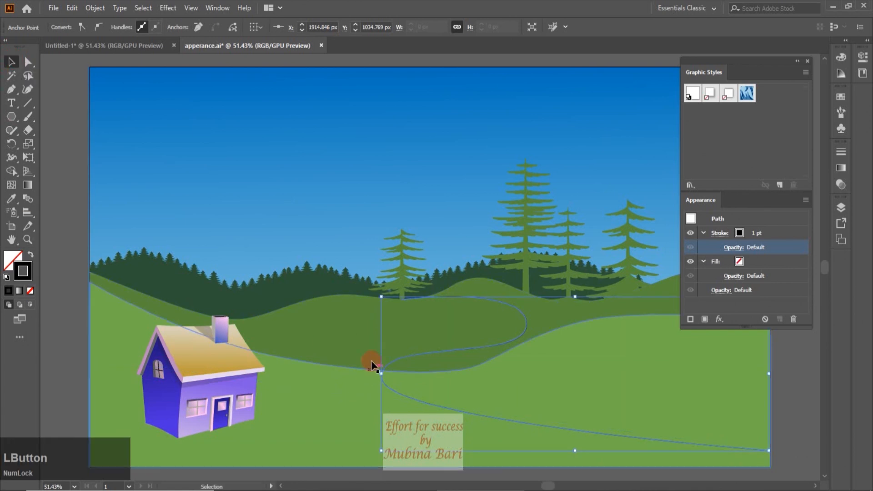
Reshape the road path's anchor points and handles with the Direct Selection tool to smooth its curves
left_click(29, 62)
left_click(383, 451)
mouse_move(383, 451)
left_mouse_down()
mouse_move(388, 424)
mouse_move(376, 425)
mouse_move(382, 456)
left_mouse_up()
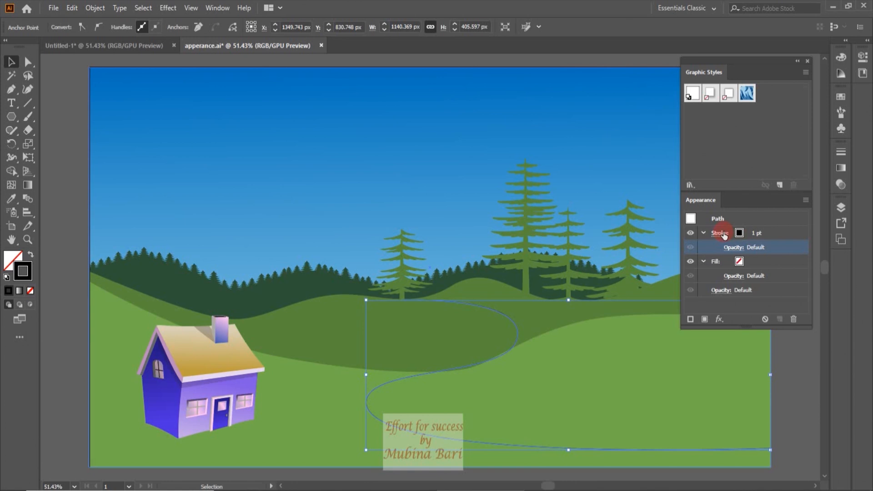
Set the road path's stroke weight to 60 pt
left_click(755, 233)
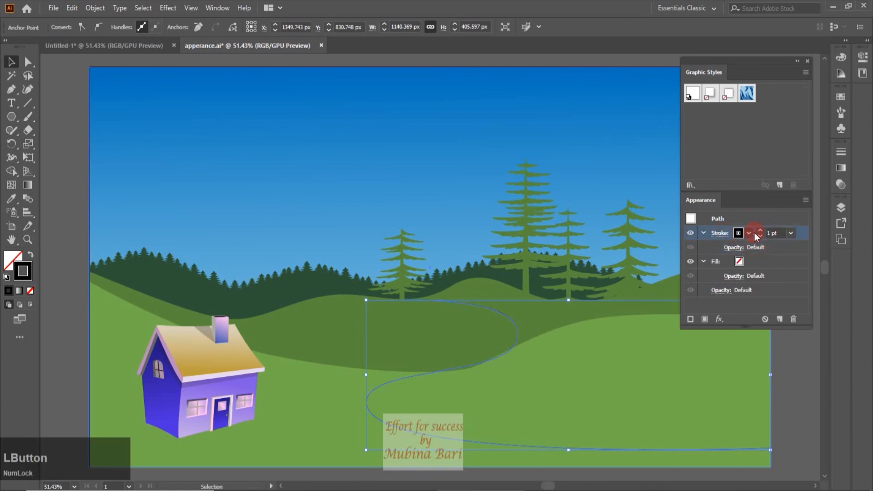
left_click(789, 233)
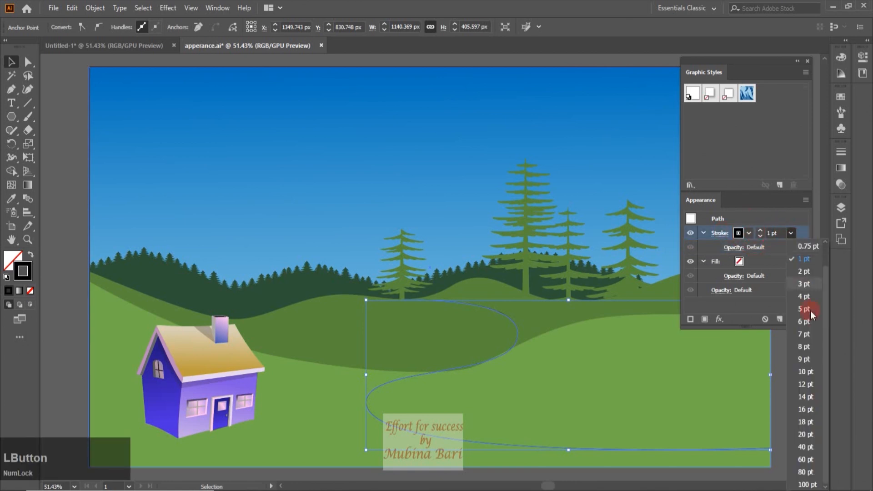
left_click(808, 465)
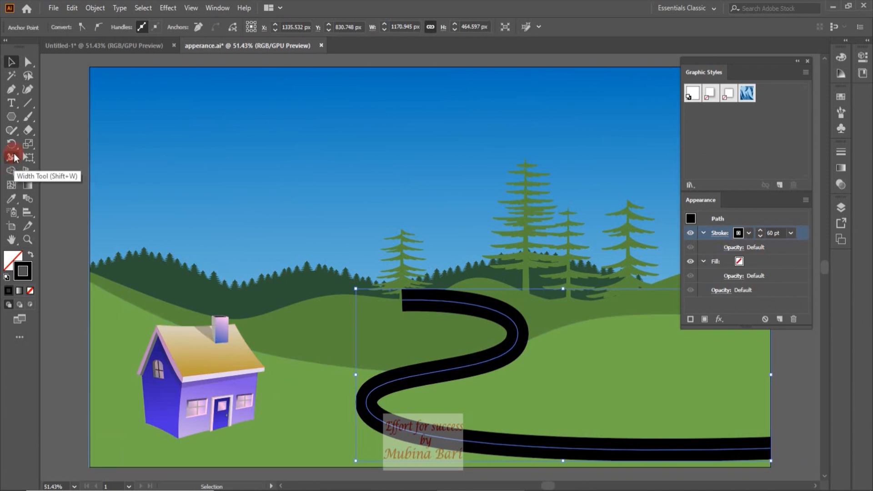
Taper the road with the Width tool, narrowing its far end at the small tree and widening its near end at the artboard's edge
left_click(10, 165)
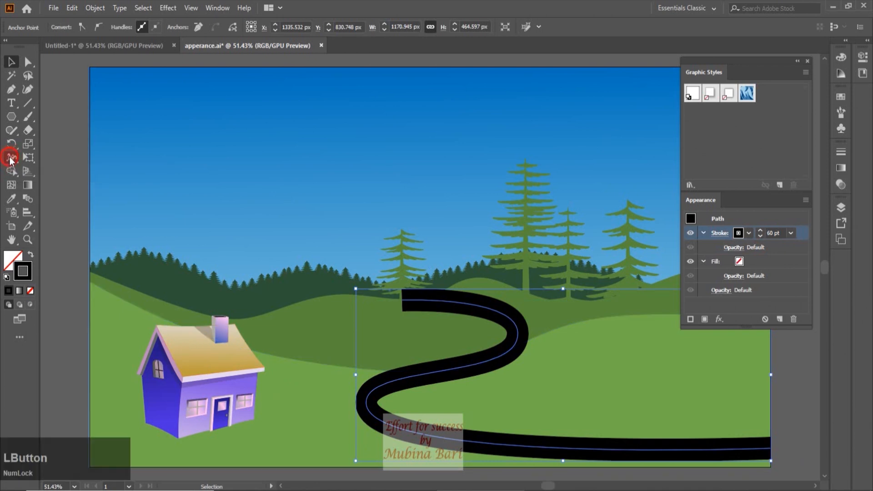
mouse_move(400, 301)
left_mouse_down()
mouse_move(402, 311)
mouse_move(403, 298)
left_mouse_up()
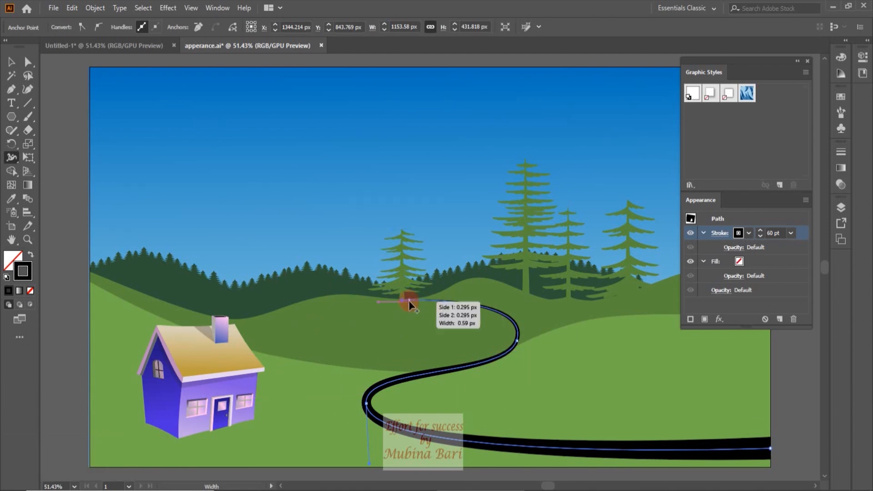
left_click_drag(403, 300, 771, 457)
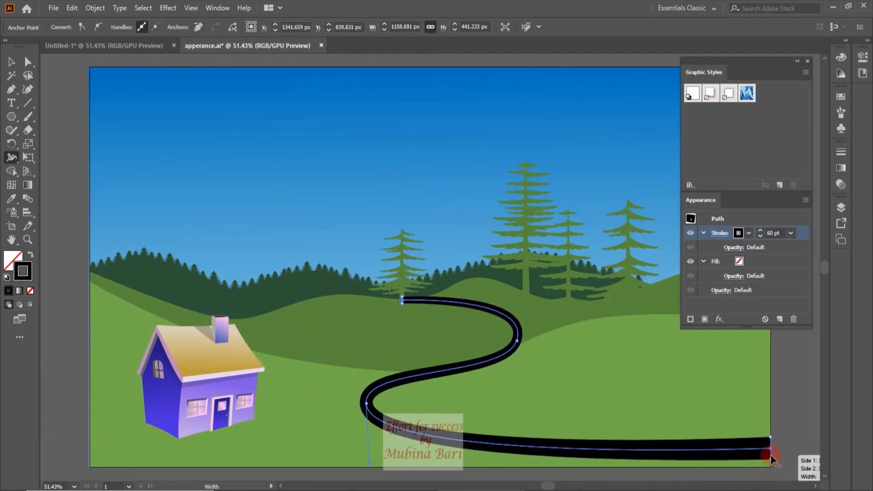
left_click_drag(771, 457, 772, 470)
key("v")
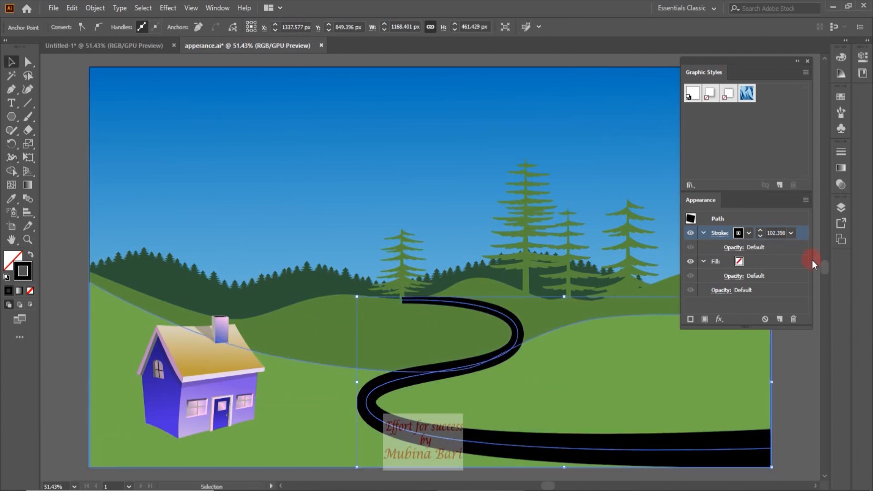
Change the road's stroke colour to a dark grey swatch
left_click(749, 234)
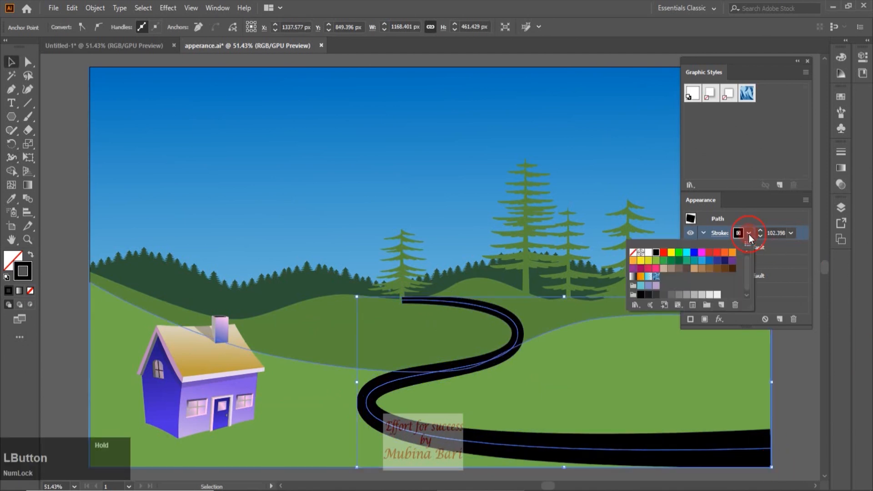
left_click(662, 297)
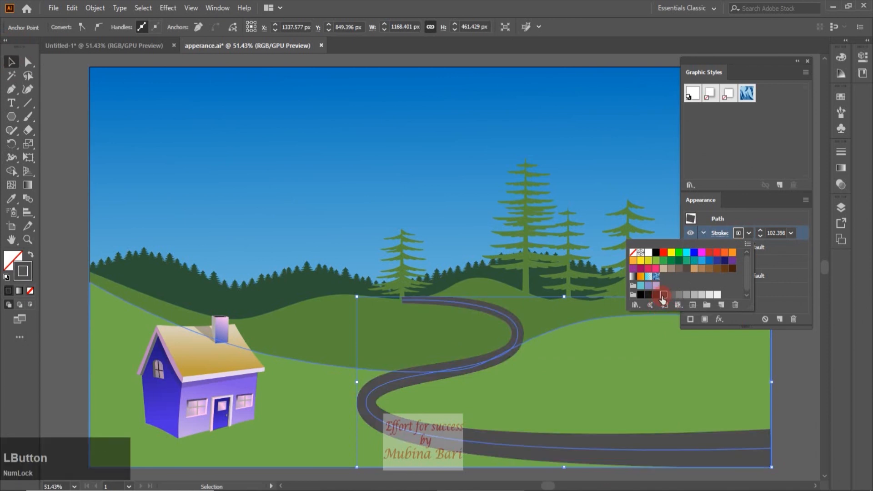
Duplicate the dark grey stroke in the road's appearance
left_click(777, 233)
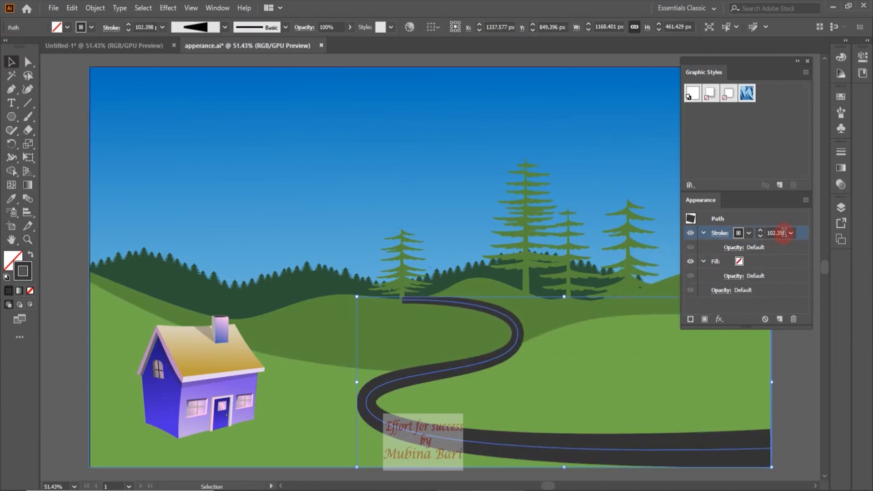
left_click(766, 273)
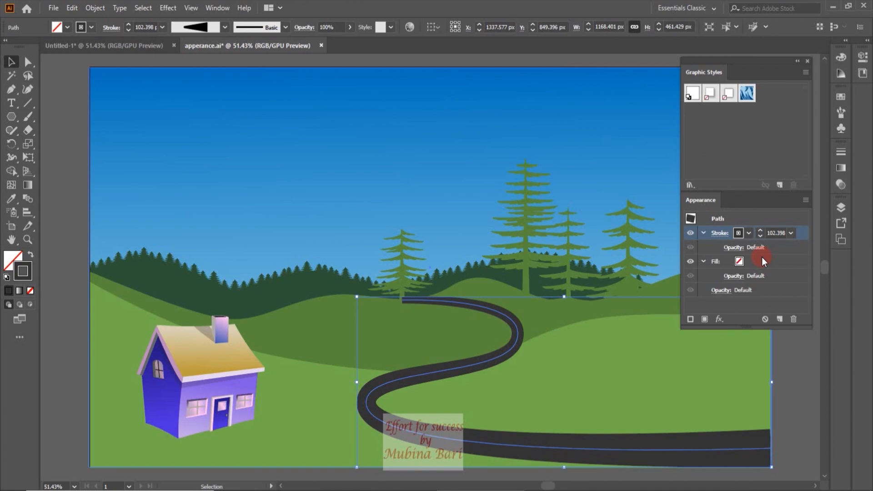
left_click(779, 319)
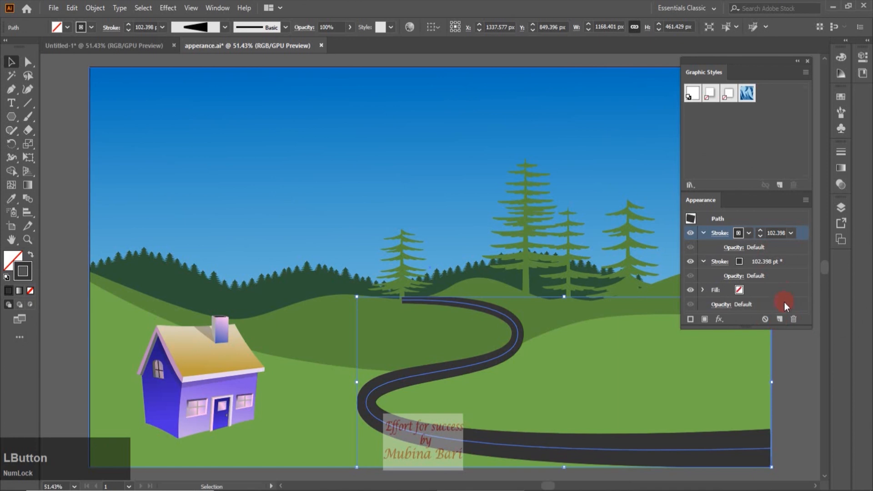
left_click(716, 264)
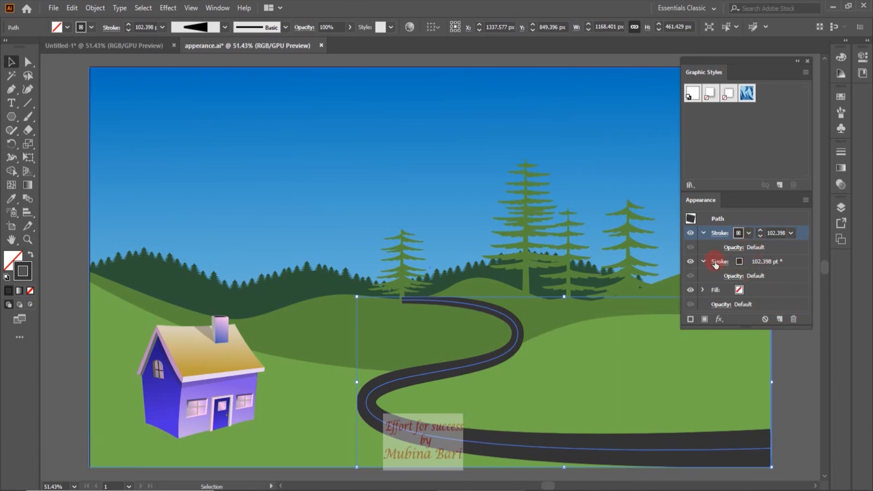
Duplicate the road's stroke once more and make the topmost stroke white with a 10 pt weight
left_click(780, 320)
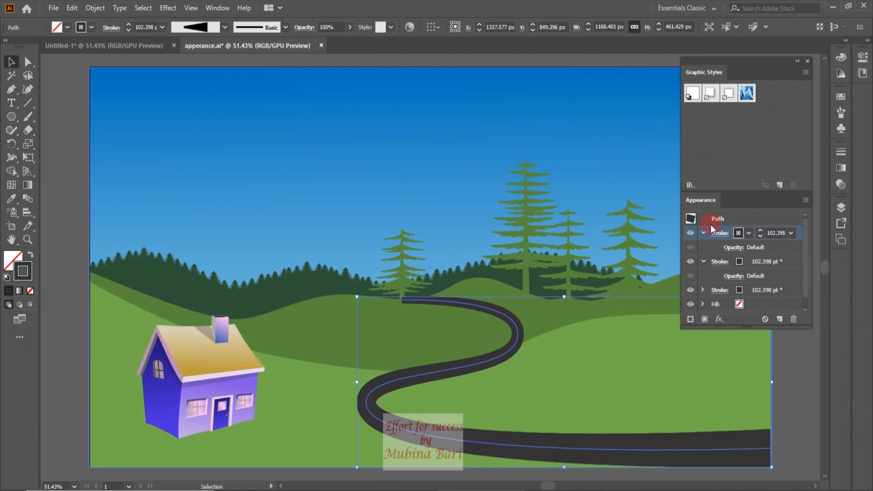
left_click(790, 234)
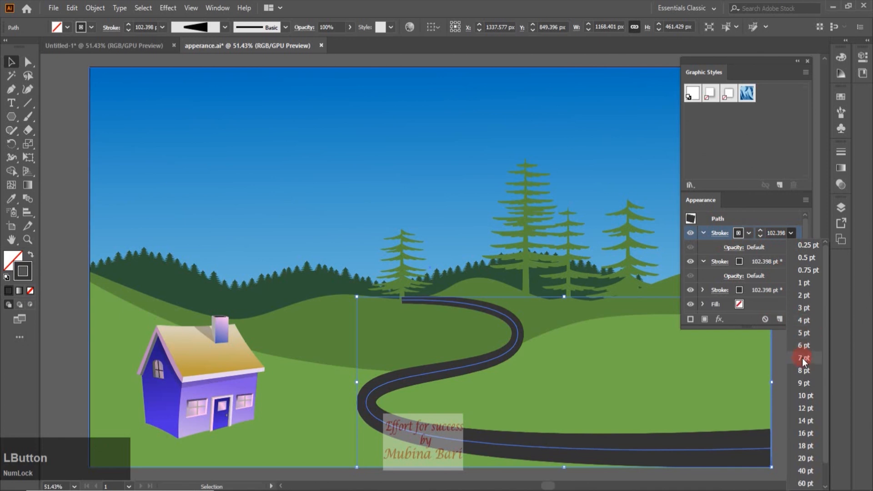
left_click(805, 396)
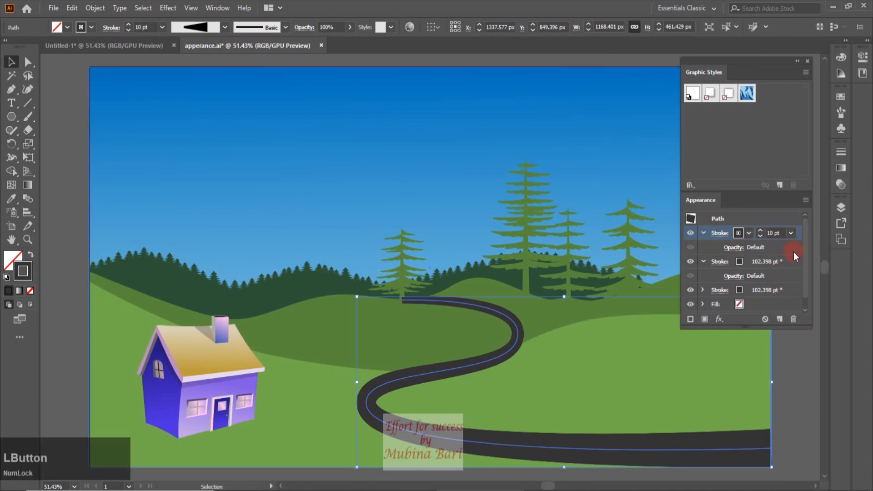
left_click(749, 233)
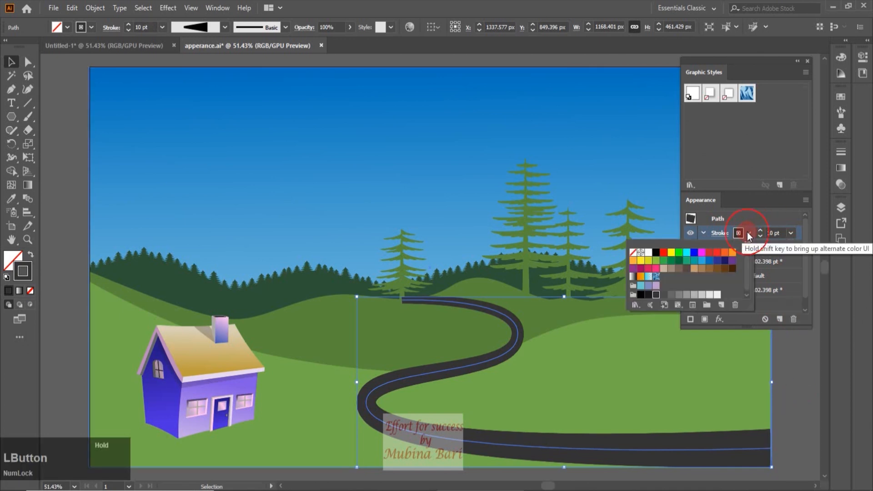
left_click(649, 256)
Turn the white centre stroke into a dashed line with a 33 pt dash
left_click(721, 234)
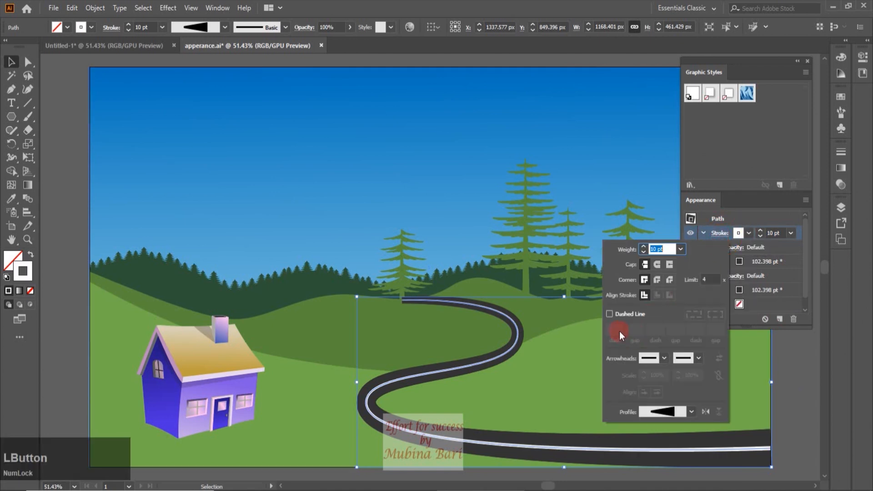
left_click(608, 314)
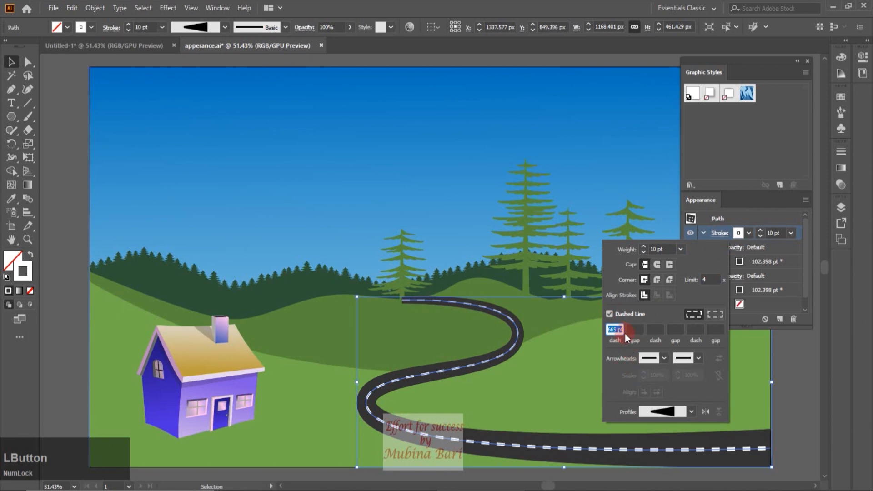
left_click(615, 329)
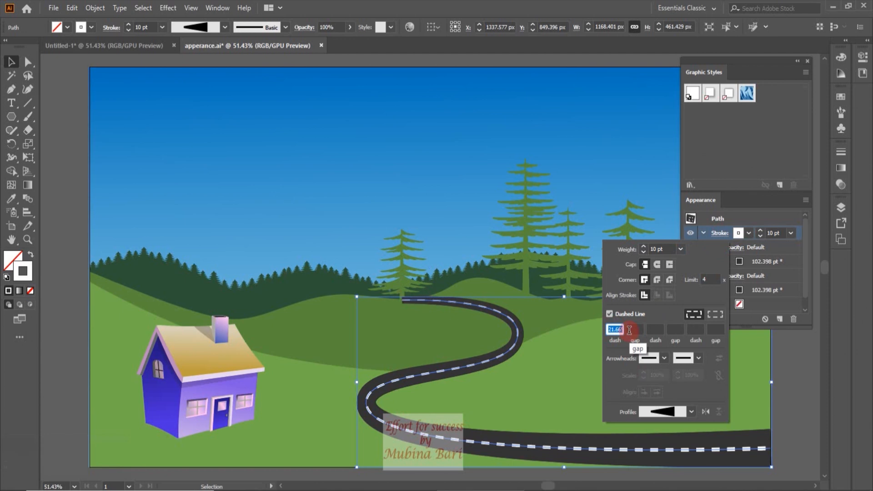
key("Up")
key("Up")
key("Up")
key("Up")
key("Up")
key("Up")
key("Up")
key("Up")
key("Up")
key("Up")
key("Up")
key("Up")
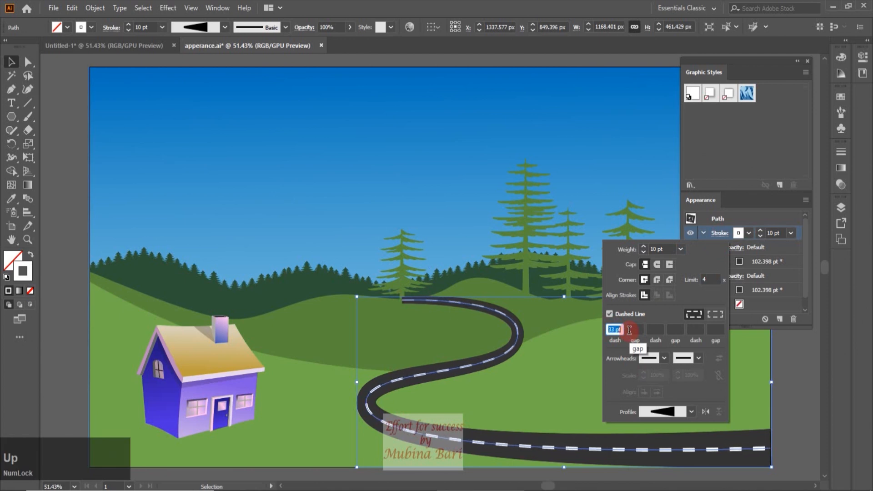
left_click(725, 241)
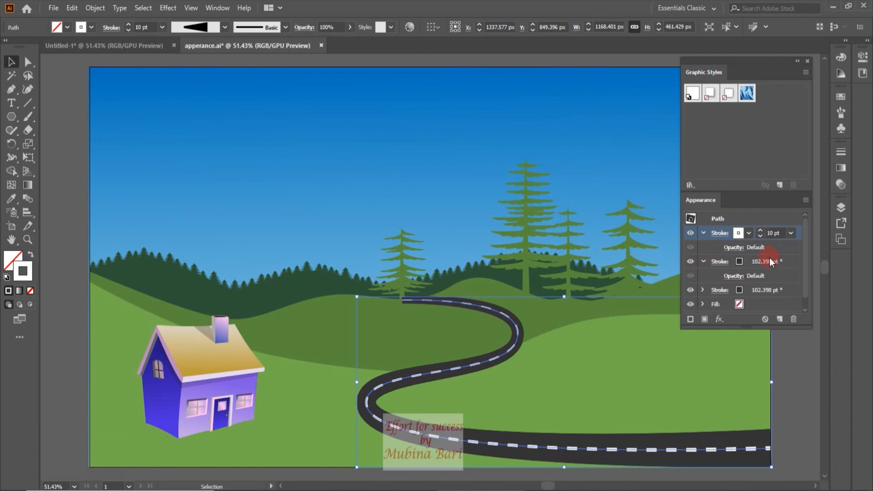
Recolour the road's middle stroke to the R=26 G=26 B=26 swatch and reduce its weight to 74 pt
left_click(758, 263)
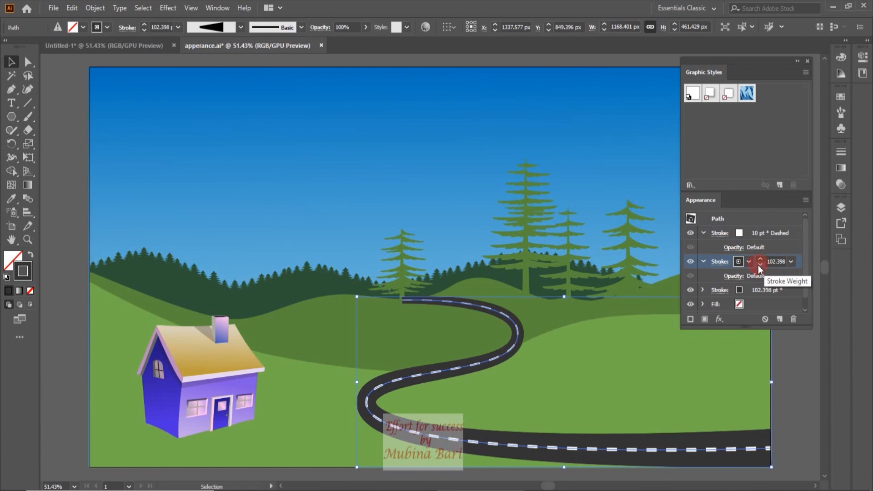
left_click(749, 262)
left_click(648, 324)
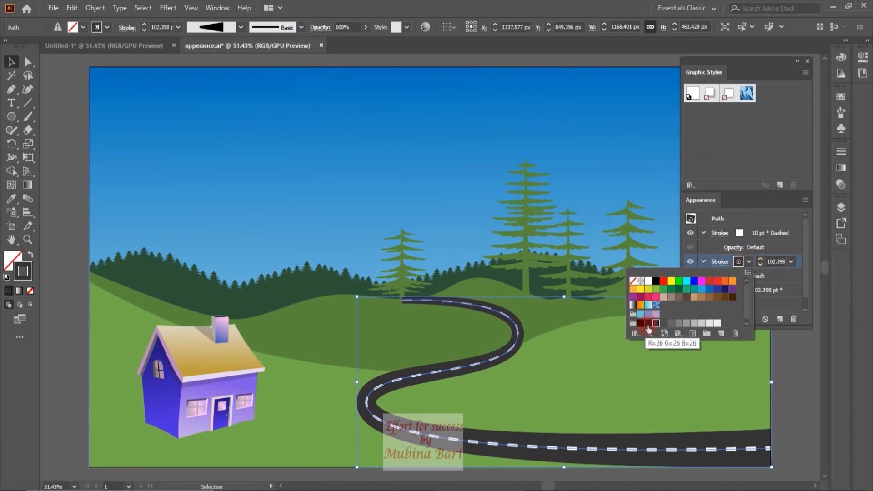
left_click(760, 266)
left_click(760, 266)
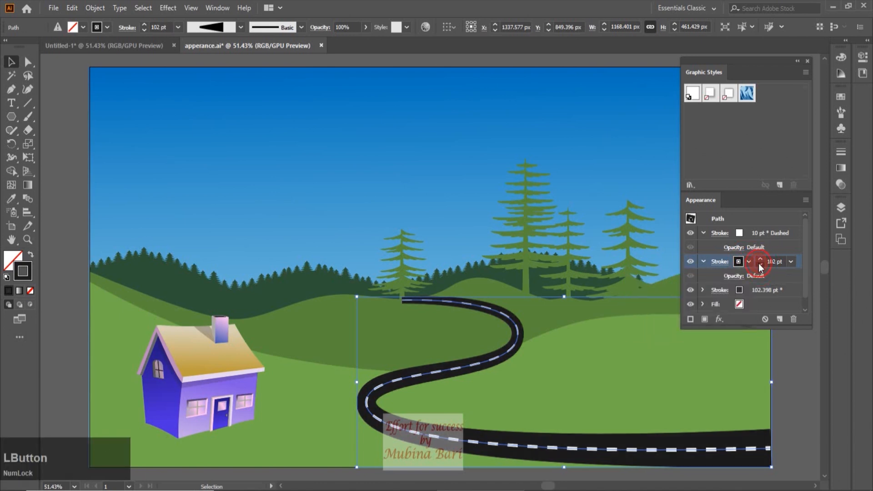
left_click(759, 265)
left_click(760, 264)
Increase the weight of the road's lowest dark grey stroke to 111 pt
left_click(736, 290)
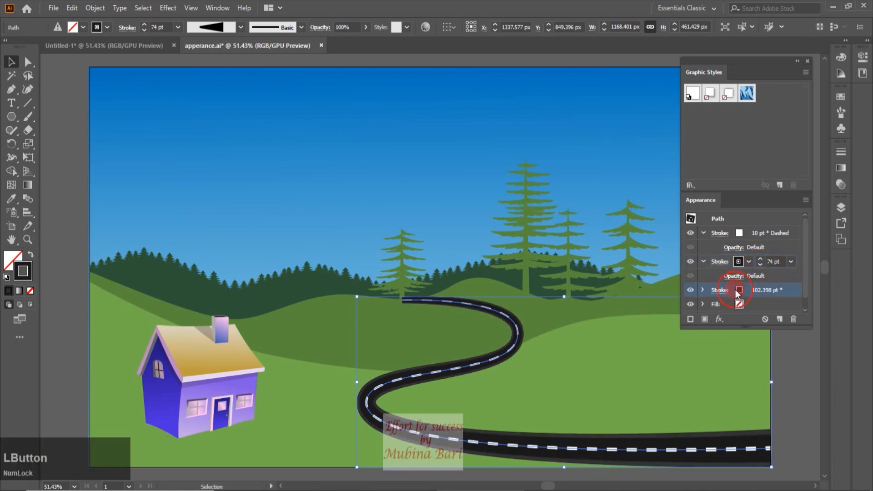
left_click(761, 288)
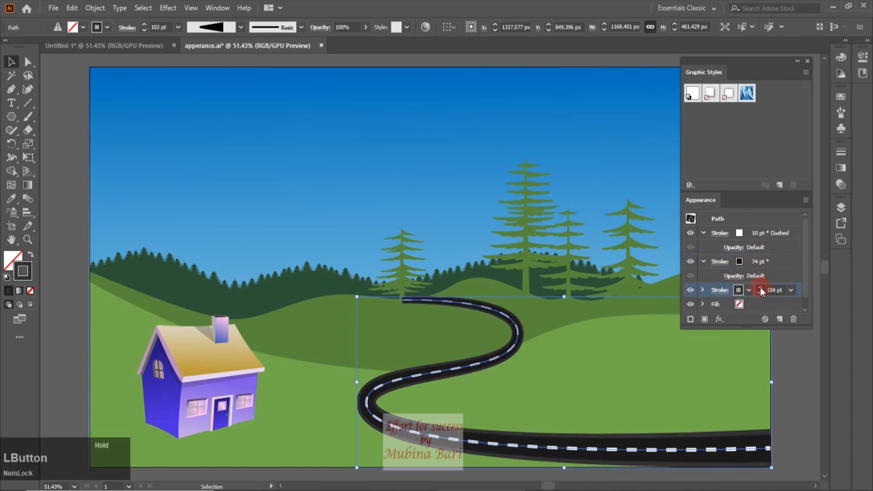
left_click(761, 289)
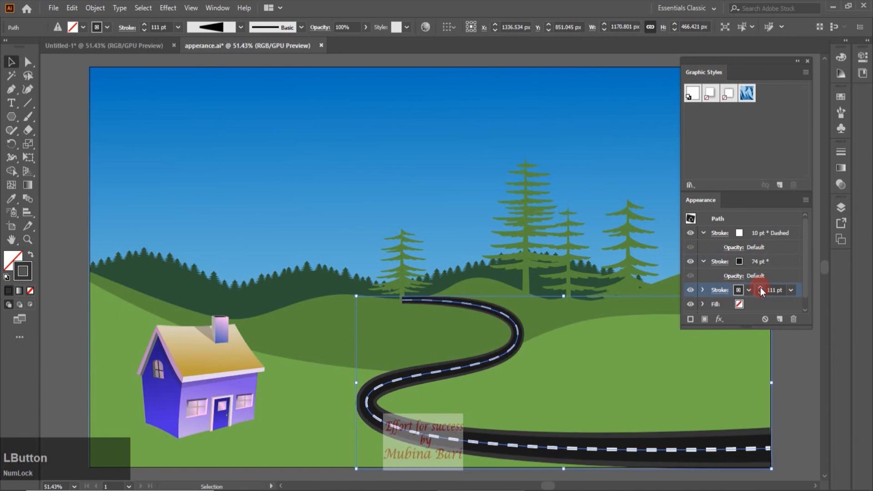
Bring the small tree at the road's far end to the front of the stacking order
right_click(404, 269)
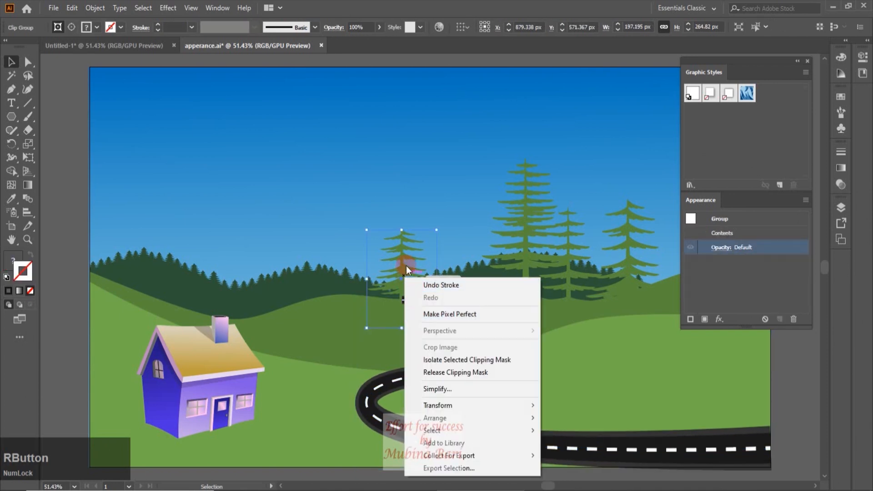
left_click(405, 256)
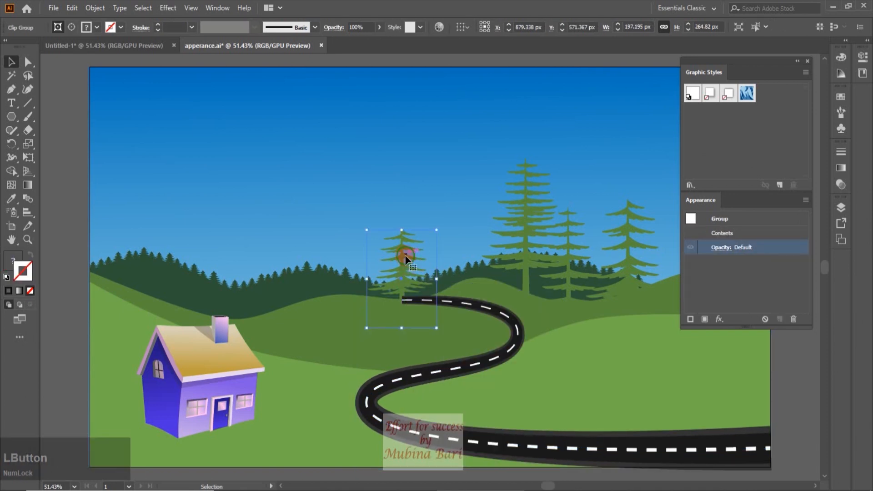
right_click(406, 257)
mouse_move(460, 396)
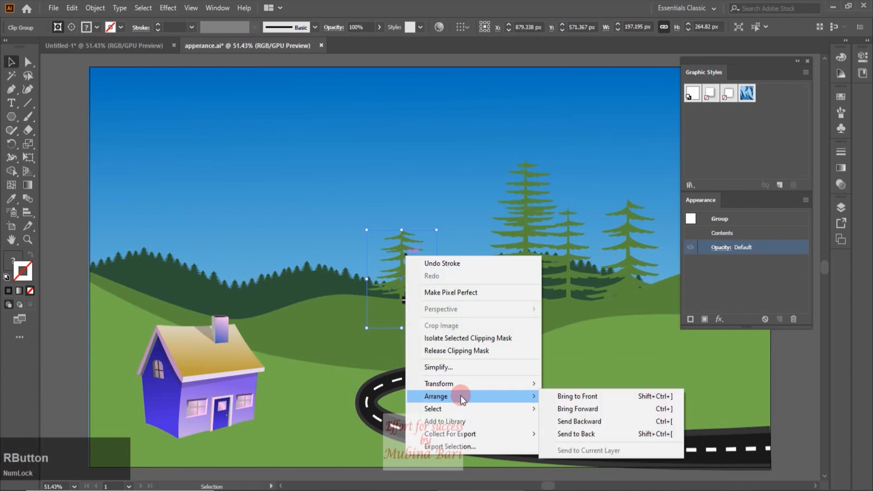
left_click(586, 398)
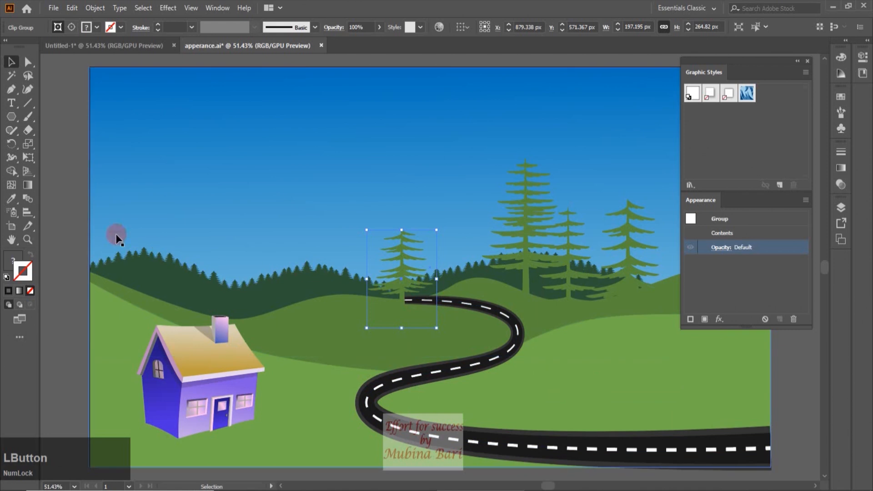